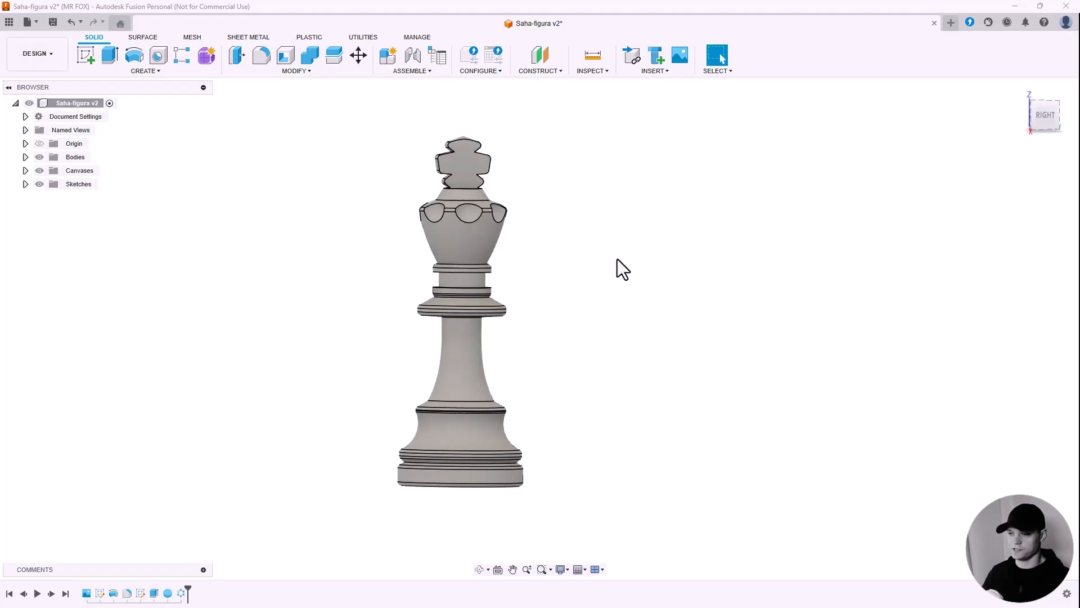
middle_click_drag(614, 293, 569, 244, "shift")
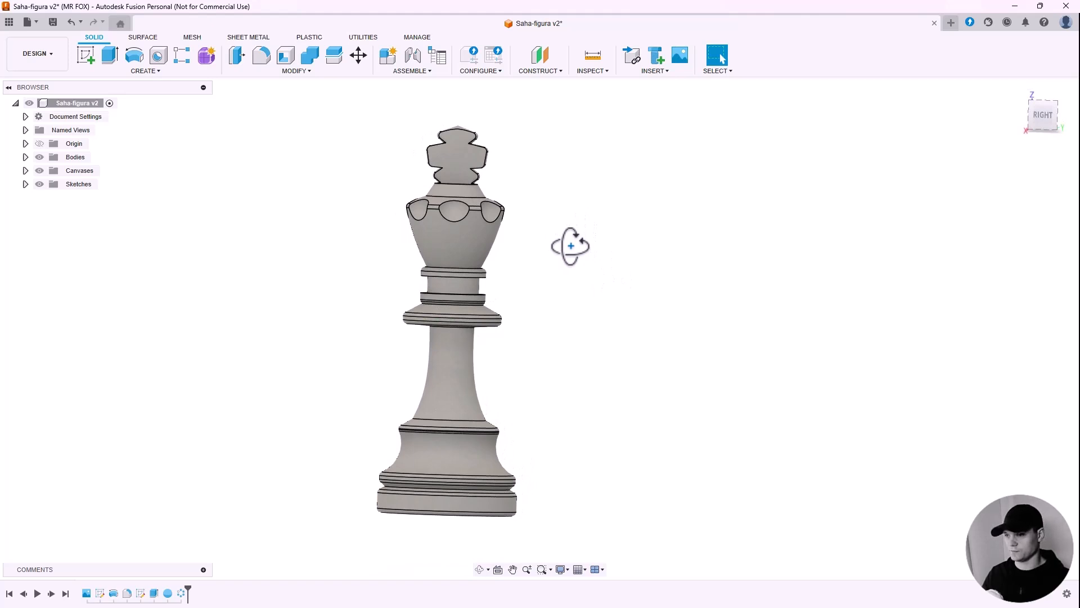
mouse_move(581, 224)
middle_mouse_down("shift")
mouse_move(568, 210)
mouse_move(557, 260)
mouse_move(601, 230)
middle_mouse_up("shift")
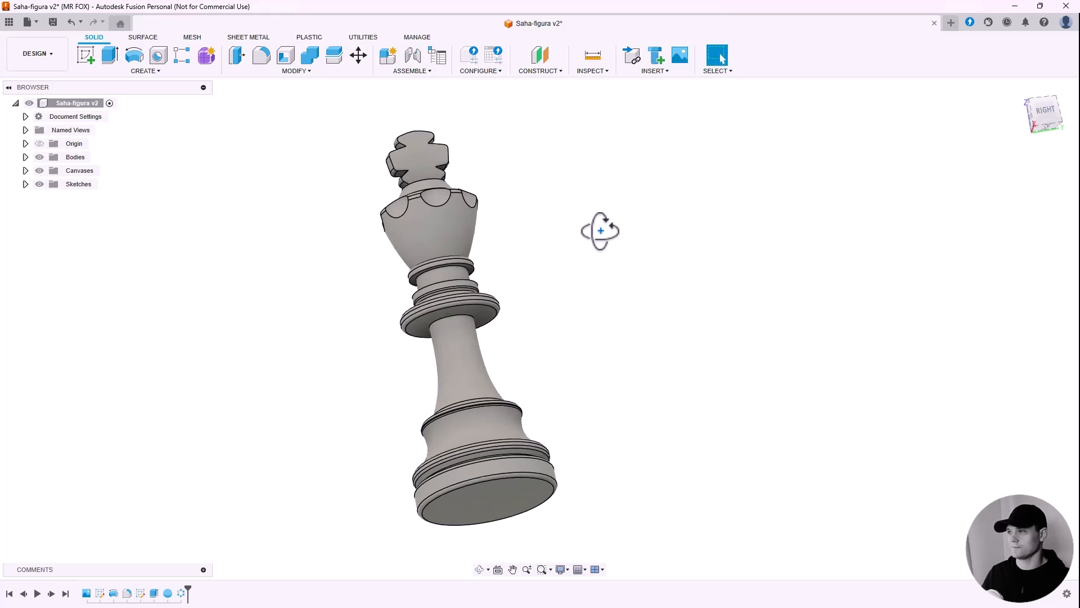
- Create a new design and load Saha-figuras.png from the computer as a canvas image
left_click(951, 24)
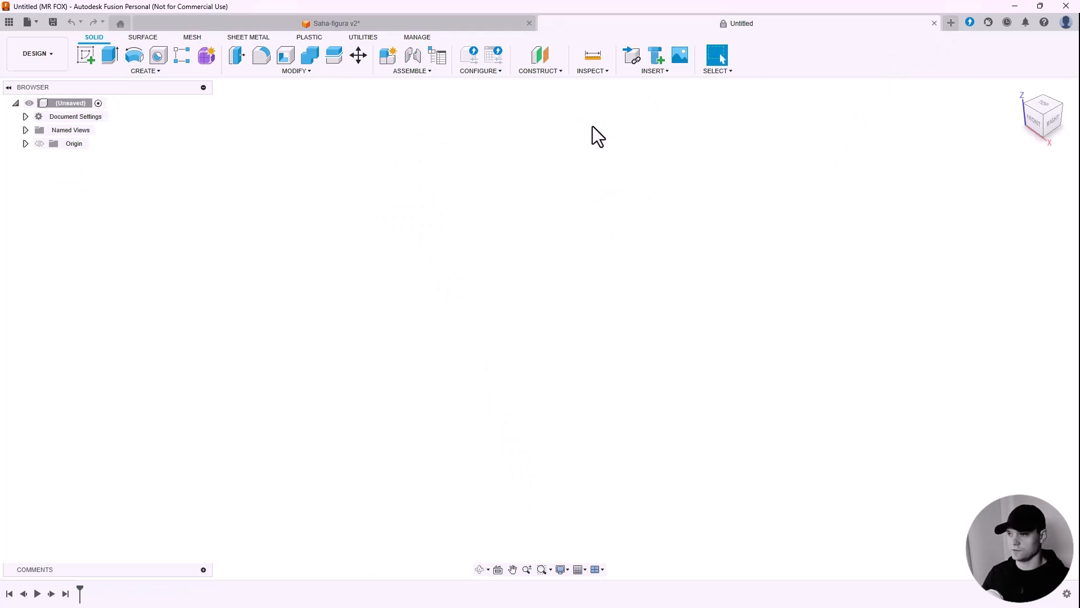
left_click(666, 71)
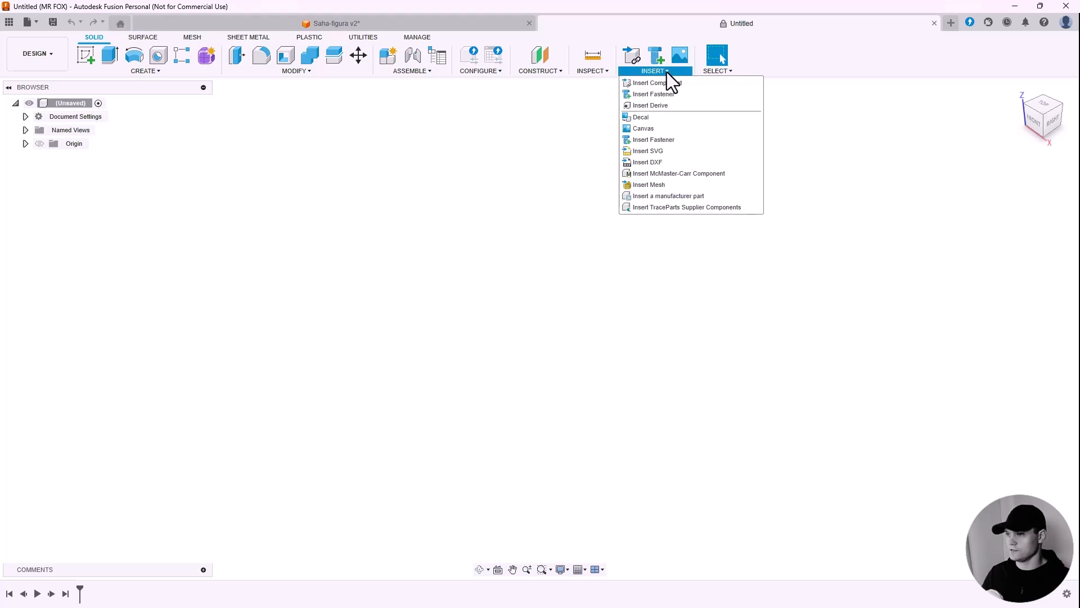
left_click(662, 130)
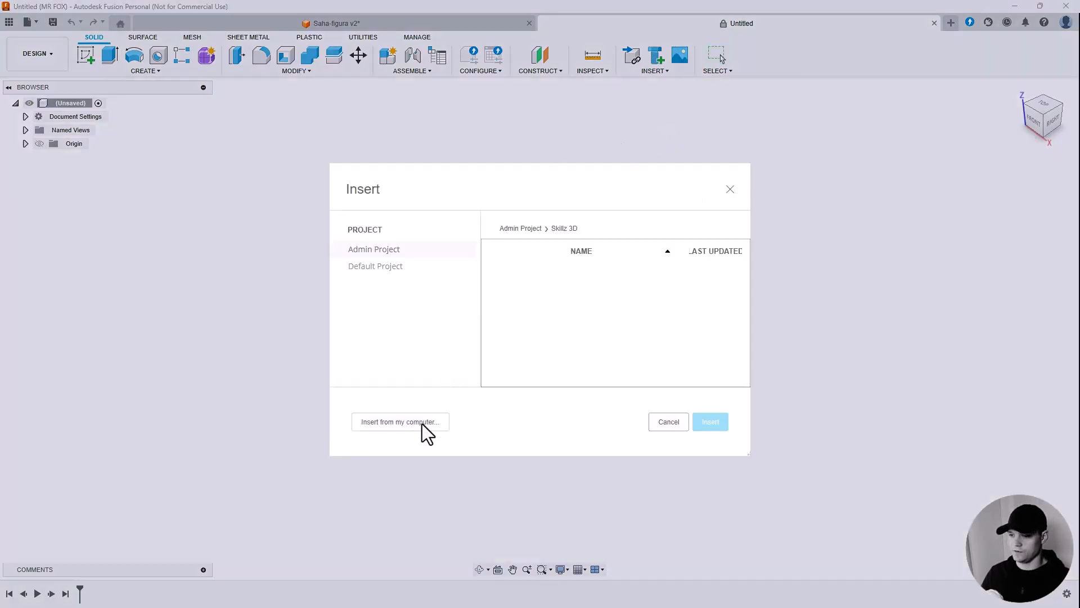
left_click(400, 421)
left_click_drag(368, 29, 441, 101)
left_click(396, 204)
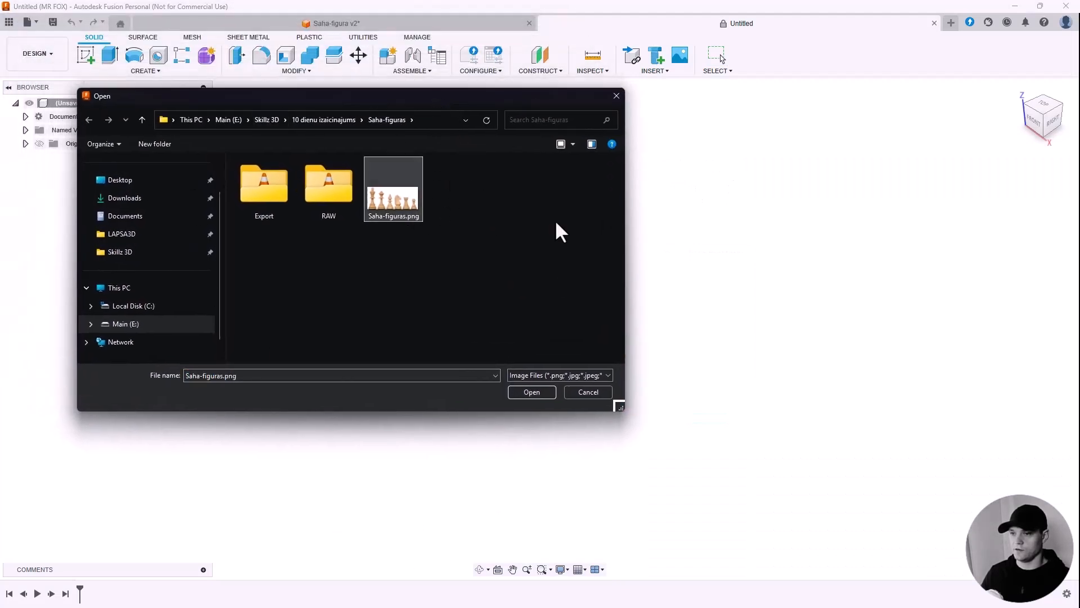
left_click(533, 393)
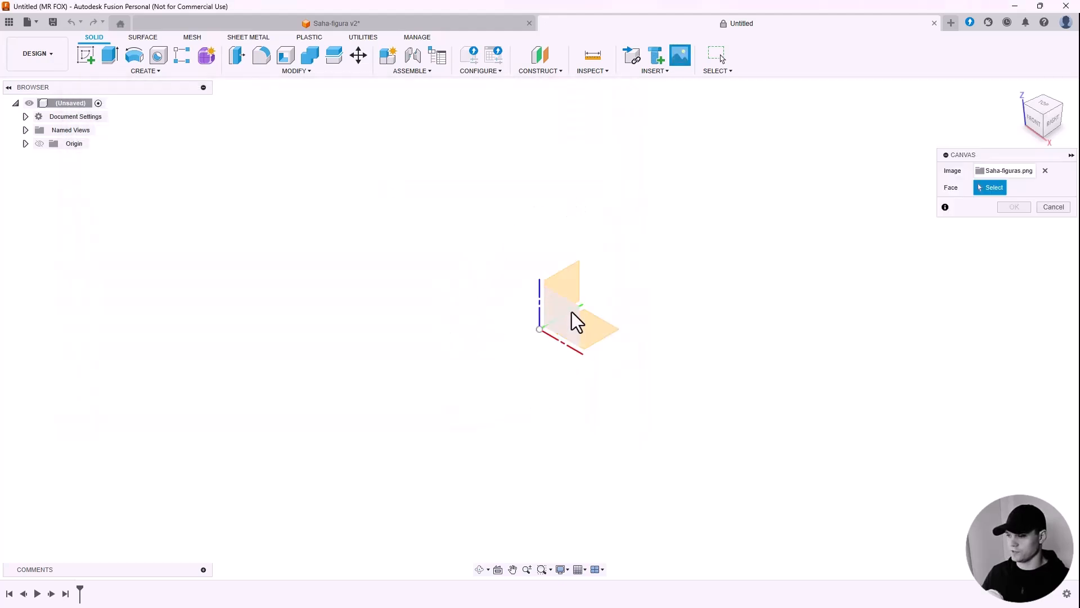
- Place the chess image canvas on the front XZ plane and enlarge it uniformly to a plane scale of about 3.755
middle_click_drag(568, 323, 610, 267, "shift")
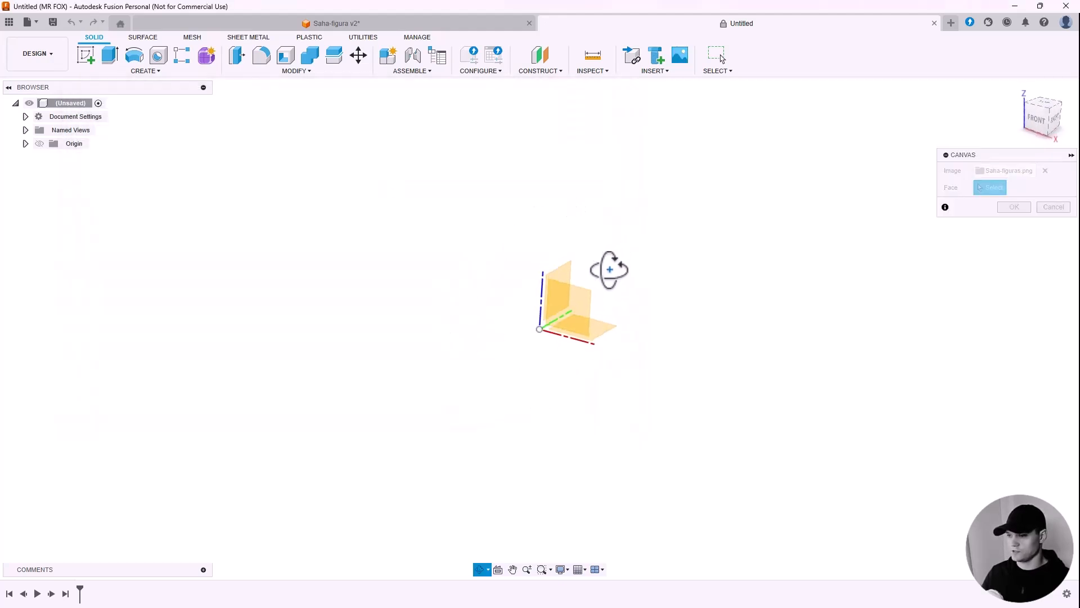
left_click(581, 316)
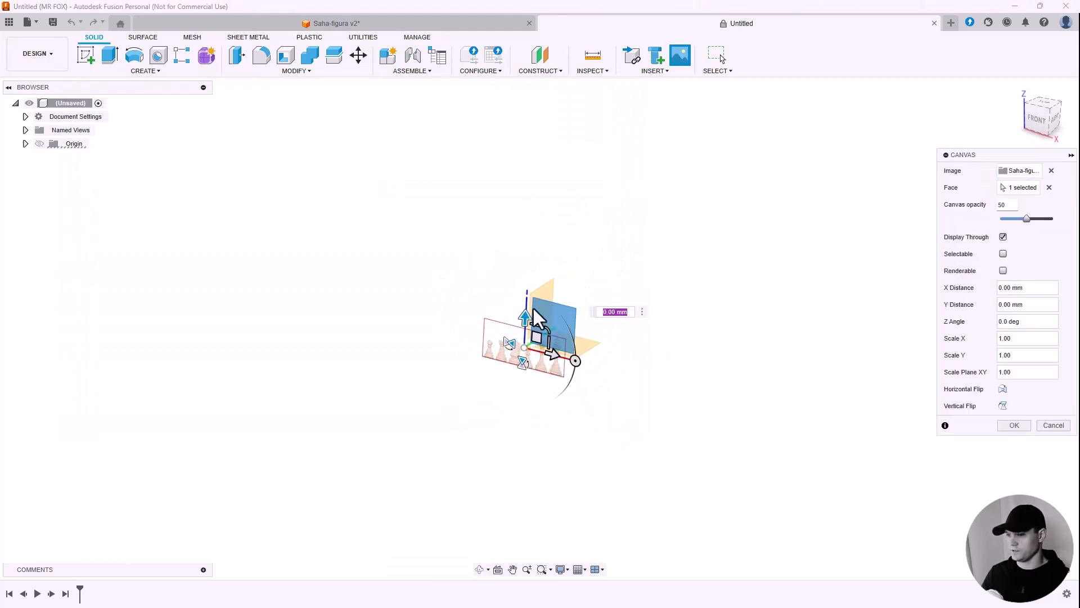
left_click_drag(548, 327, 684, 266)
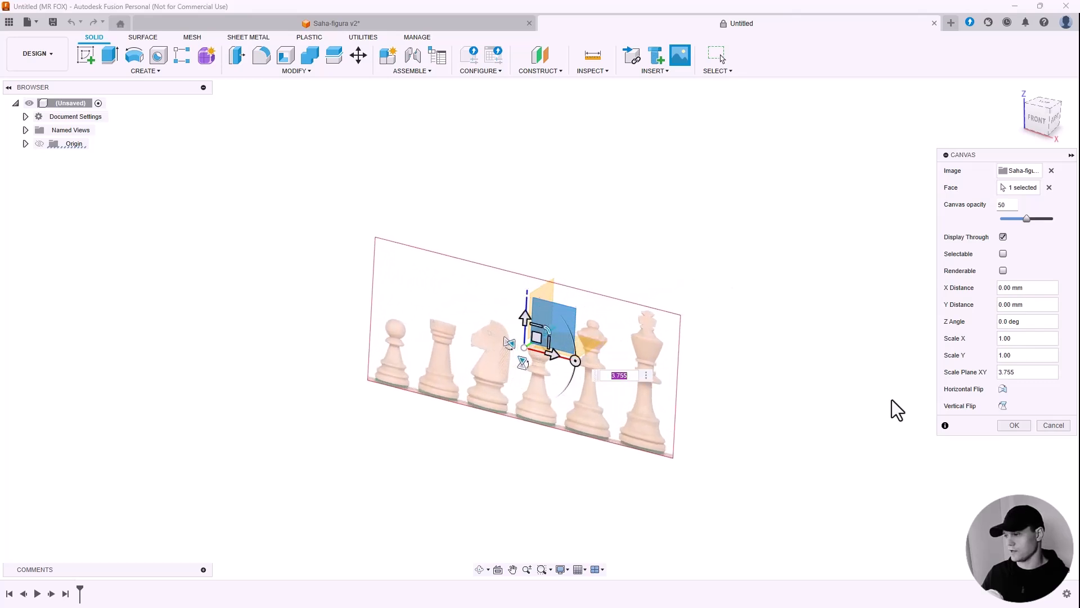
left_click(1012, 425)
- Calibrate the Saha-figuras canvas by setting the king's height from base to crown tip to 100 mm
middle_click_drag(717, 302, 529, 225, "shift")
left_click(25, 157)
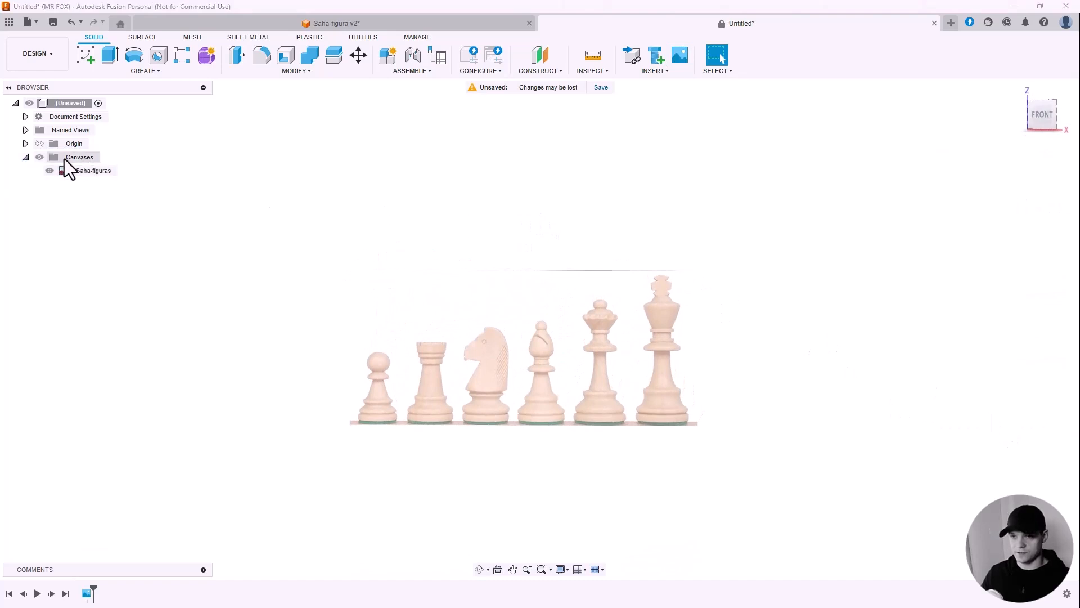
left_click(90, 172)
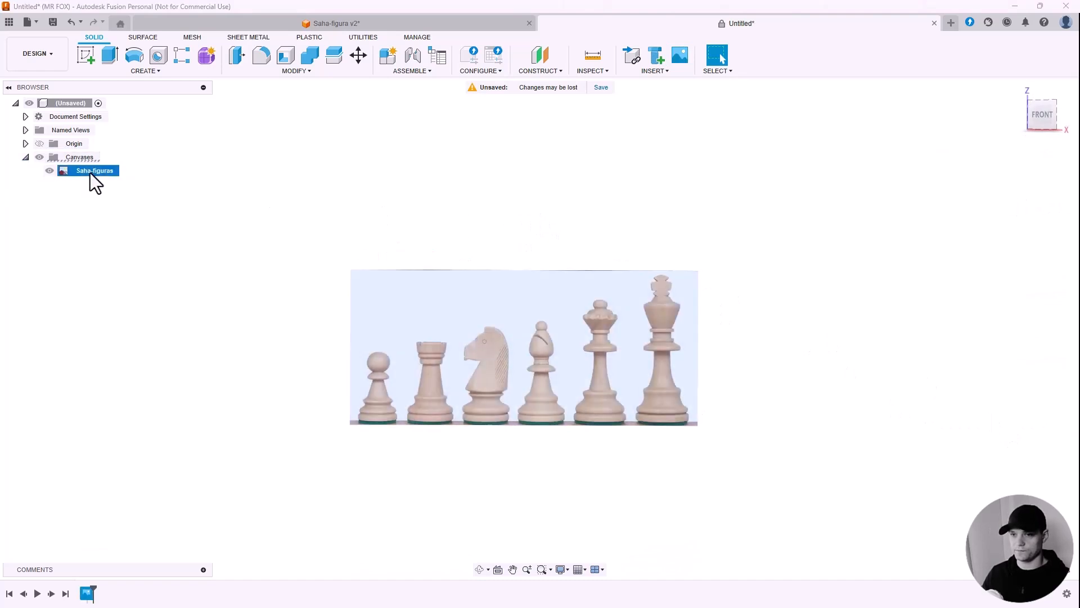
right_click(90, 173)
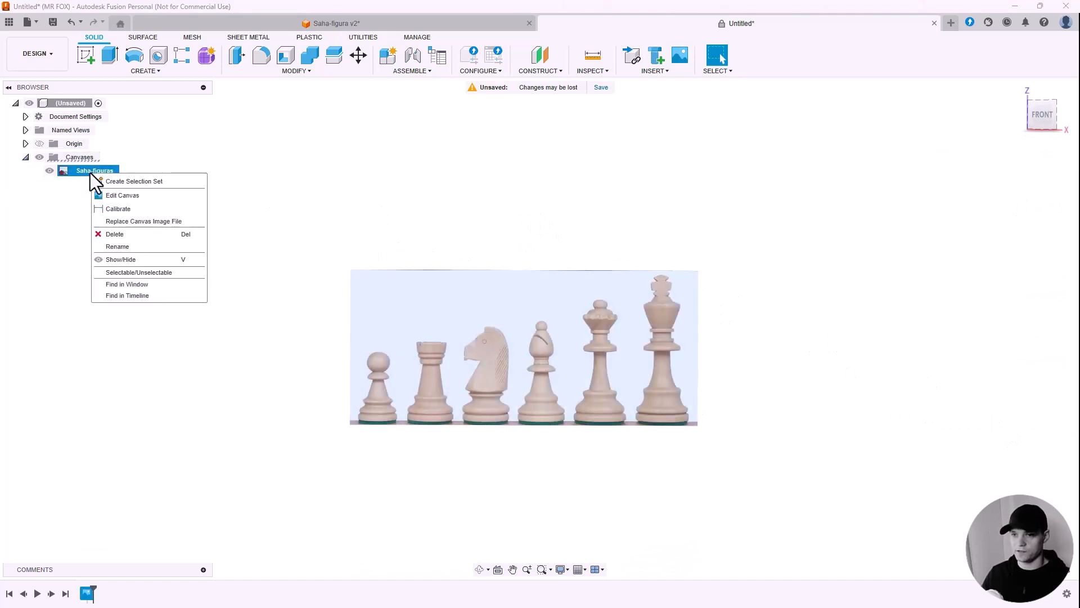
left_click(137, 211)
scroll(680, 391, "up", 5)
scroll(666, 402, "up", 1)
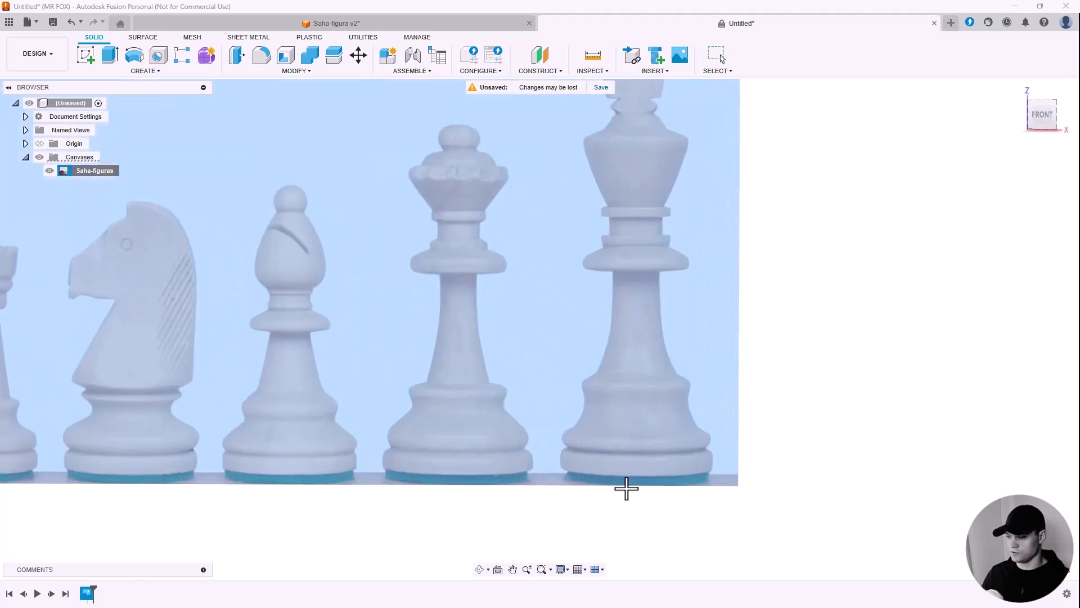
left_click(635, 485)
scroll(635, 484, "down", 3)
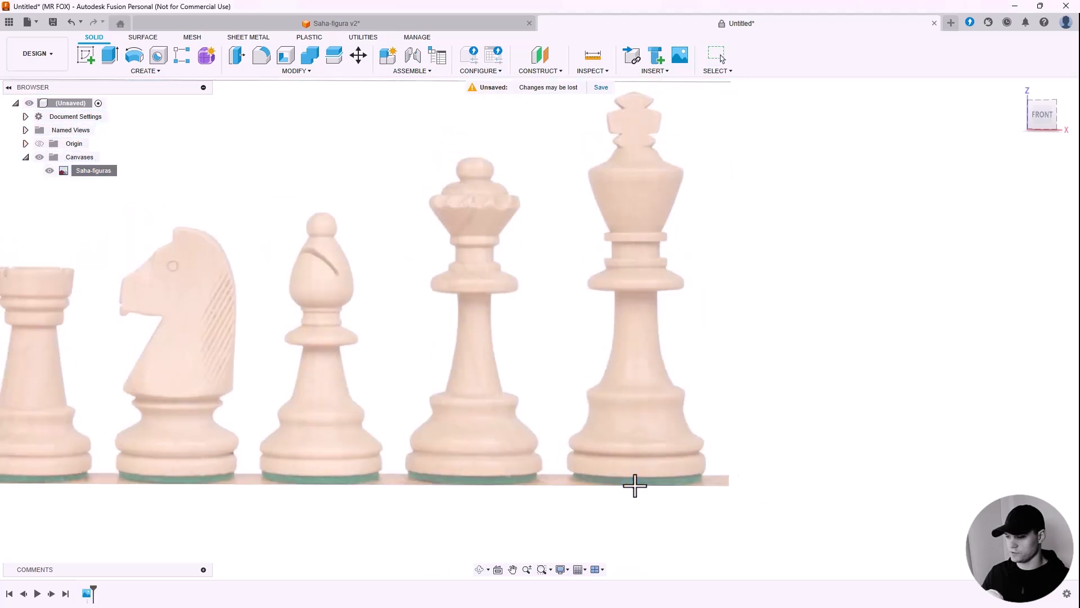
scroll(633, 225, "up", 3)
left_click(635, 212)
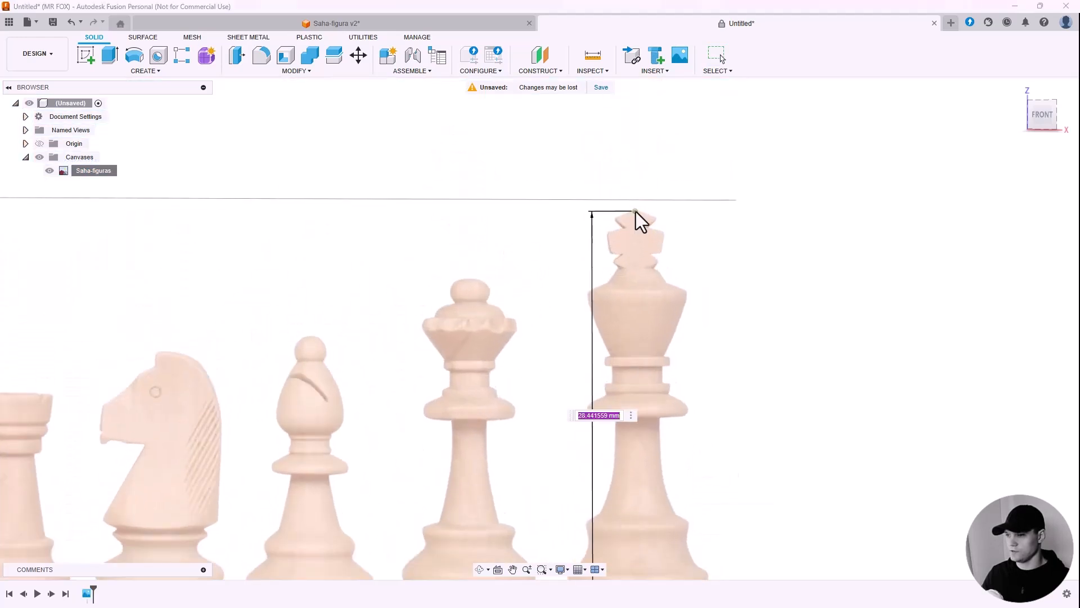
scroll(644, 281, "down", 2)
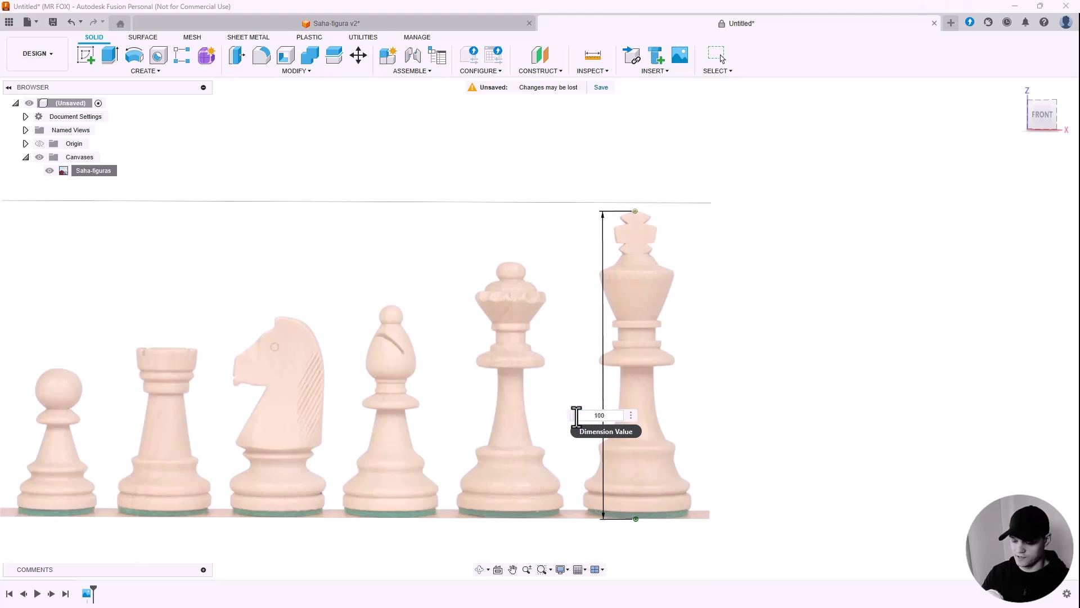
key("Return")
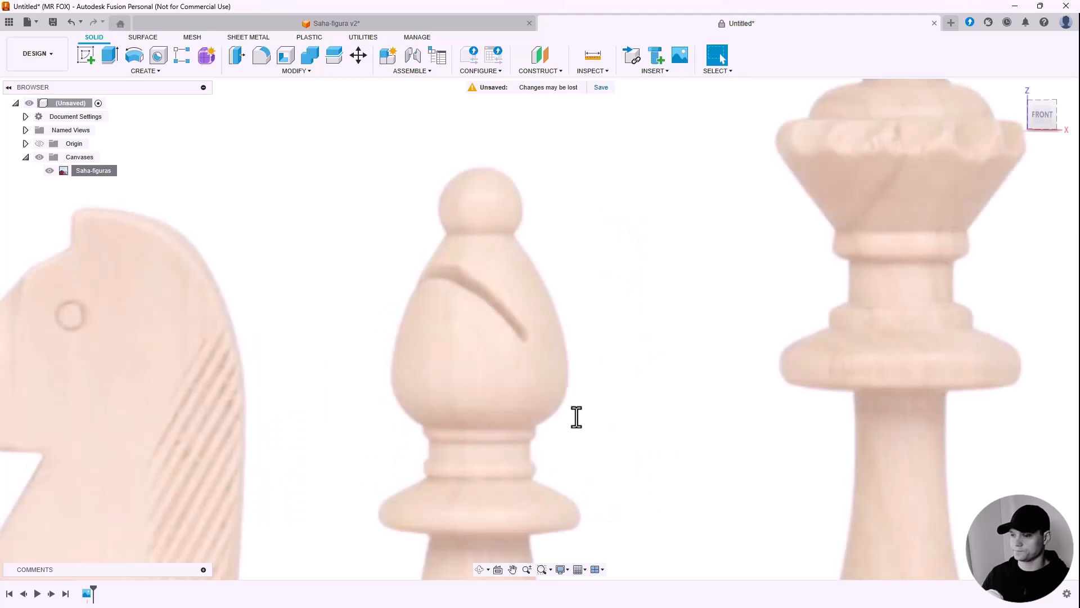
- Show the origin planes and axes over the calibrated canvas
scroll(508, 283, "down", 9)
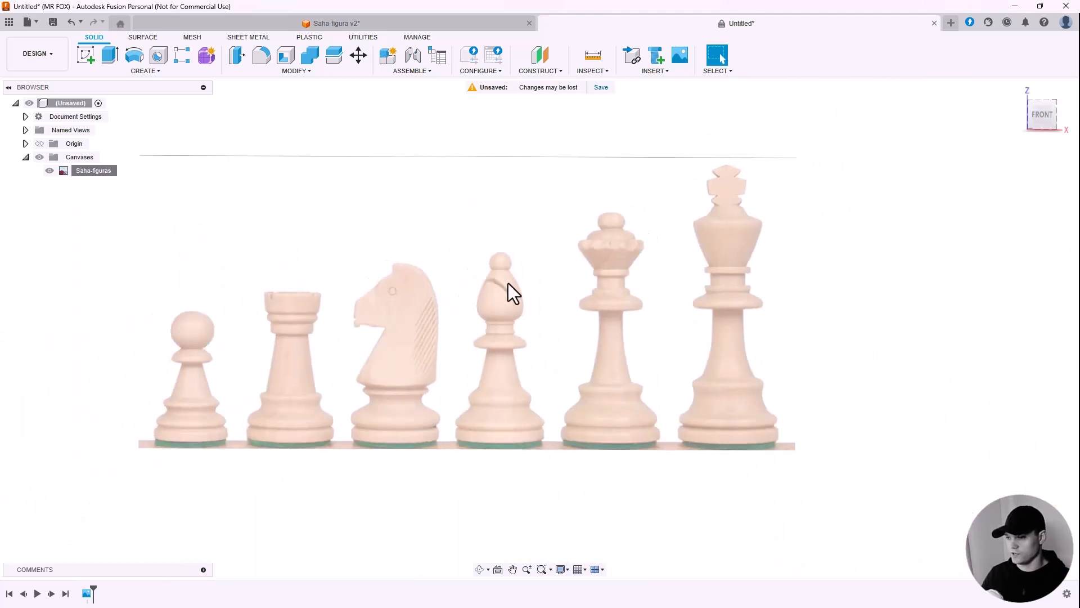
scroll(526, 253, "up", 1)
scroll(526, 253, "up", 1)
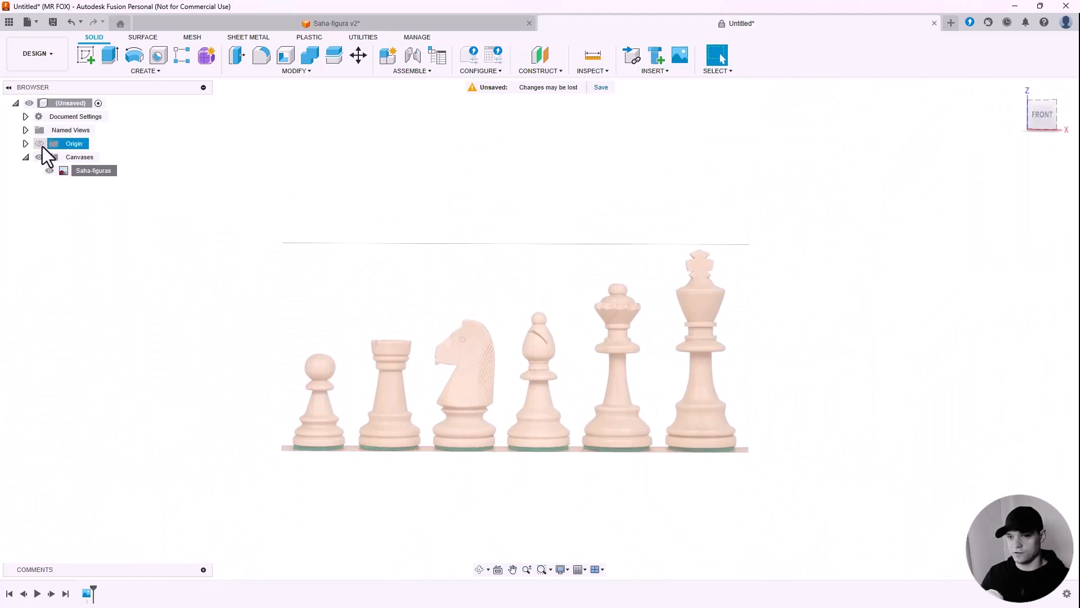
left_click(41, 144)
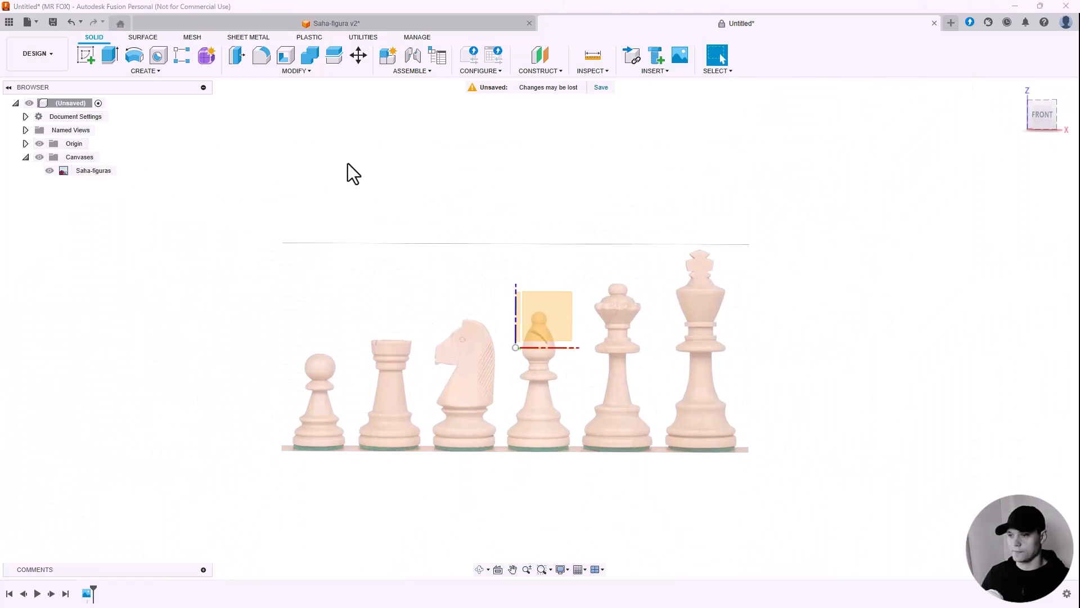
- Edit the canvas position to about 50.157 mm in X and -91.612 mm in Y, centring the king's base on the origin
right_click(84, 171)
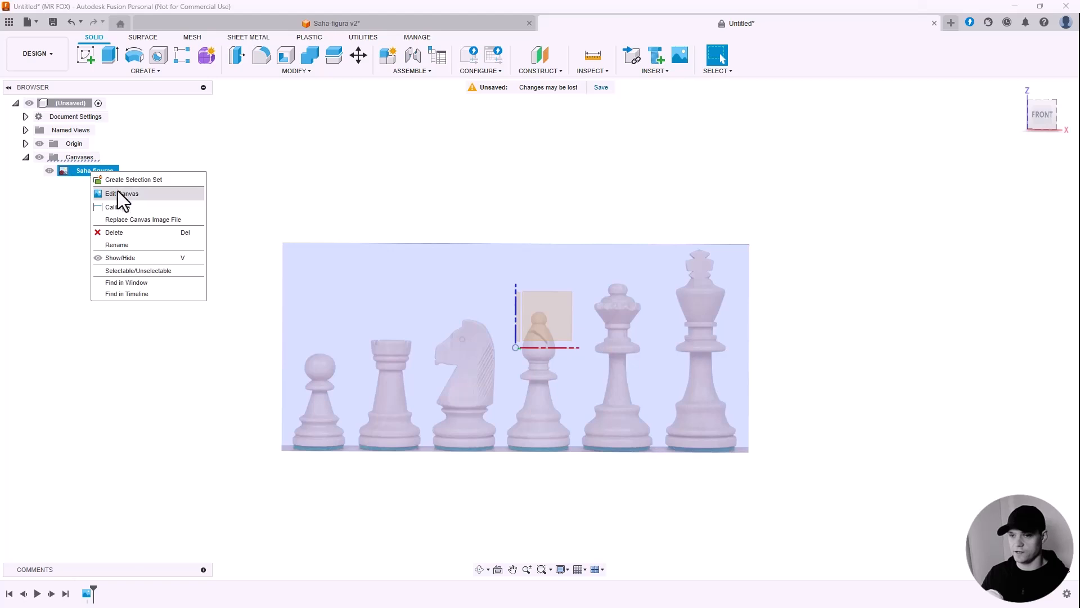
left_click(121, 194)
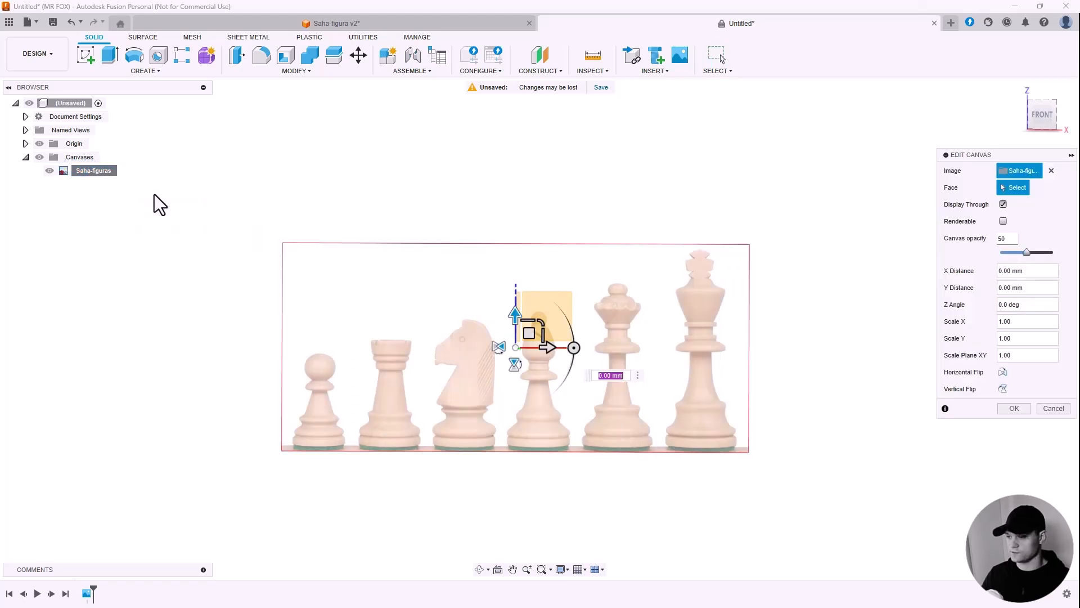
scroll(542, 345, "up", 3)
left_click_drag(525, 316, 215, 165)
scroll(528, 443, "down", 3)
scroll(528, 436, "up", 3)
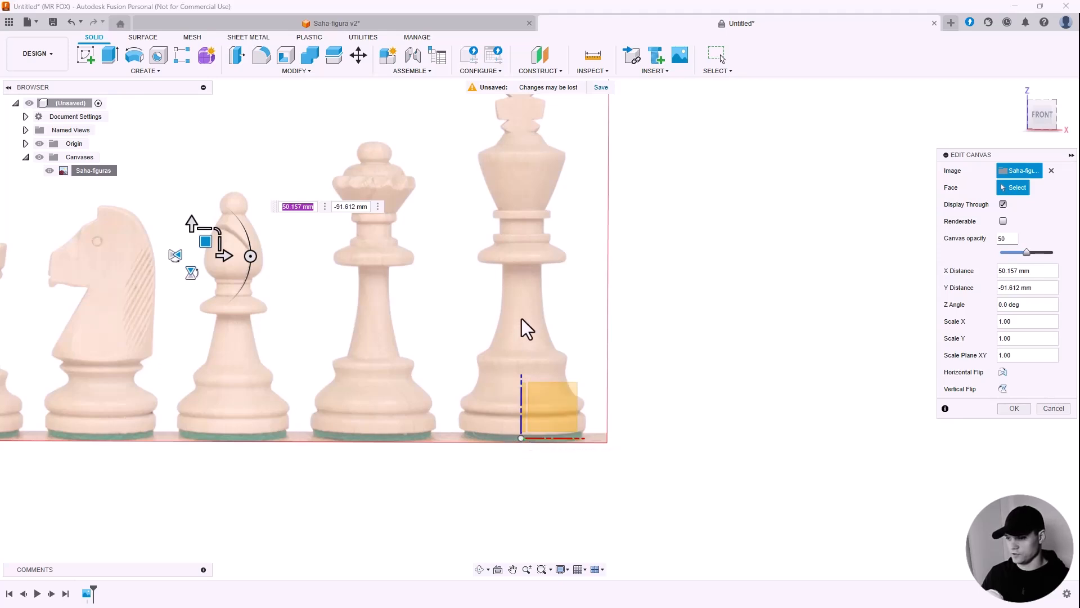
scroll(518, 332, "down", 5)
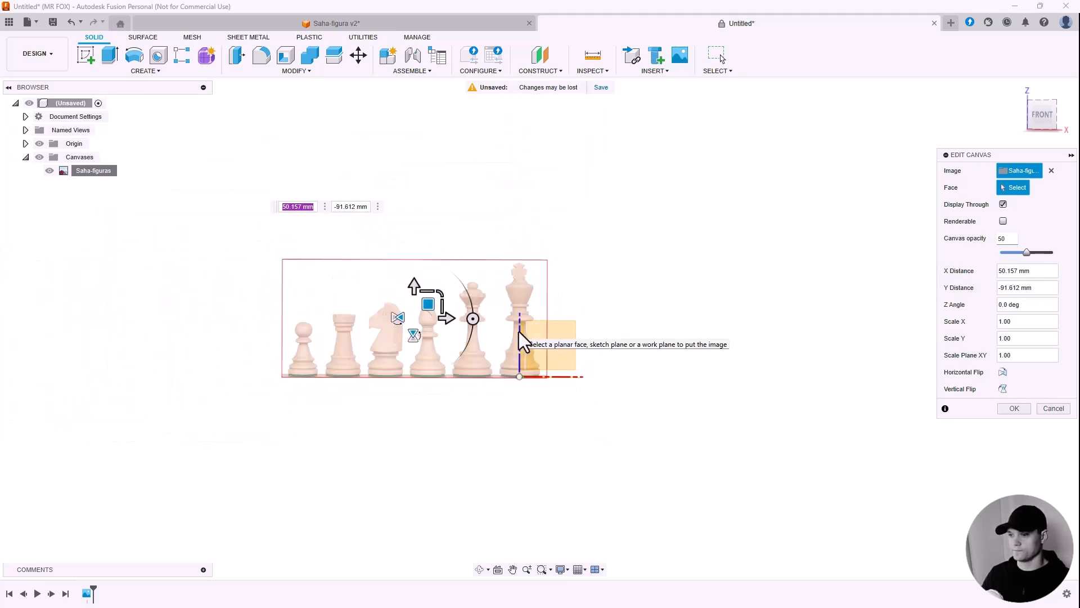
scroll(519, 338, "down", 2)
scroll(518, 345, "up", 8)
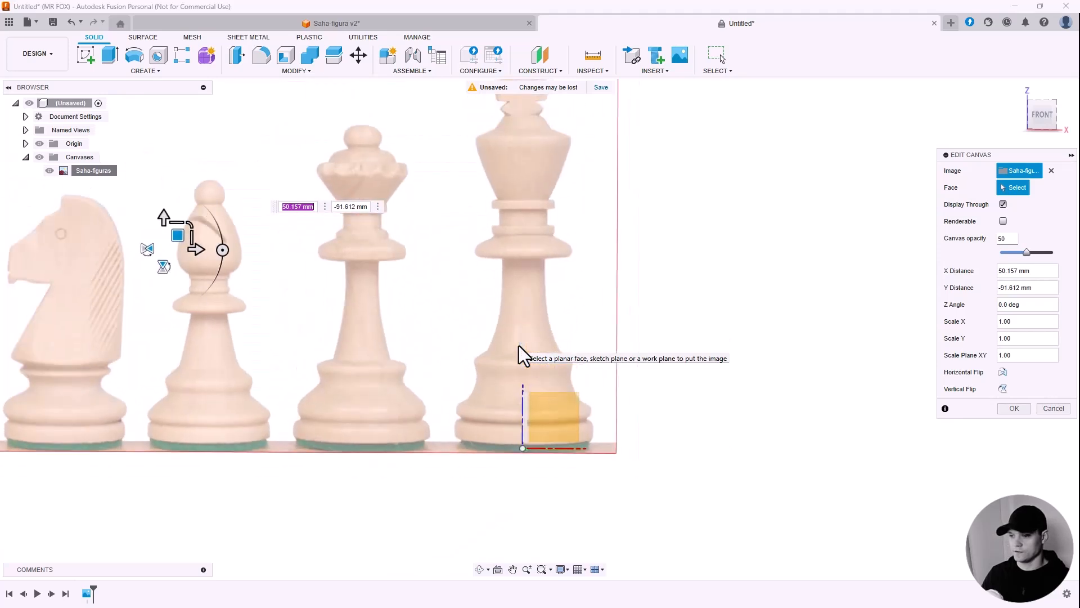
left_click(1014, 409)
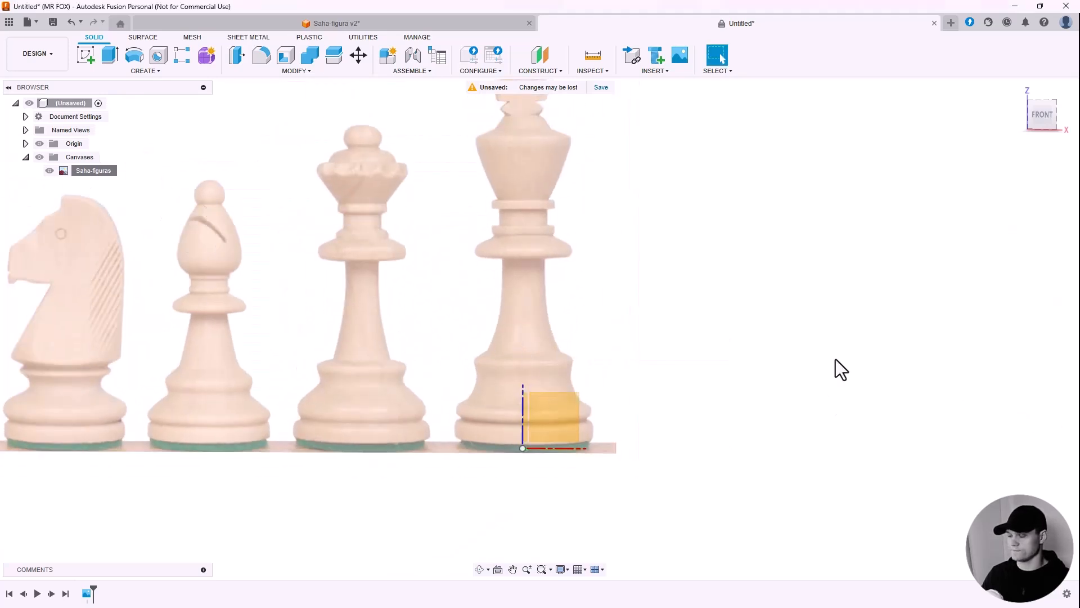
- Create a sketch on the front XZ plane and hide the origin geometry
scroll(771, 363, "down", 5)
scroll(601, 223, "up", 2)
middle_click_drag(683, 255, 749, 253)
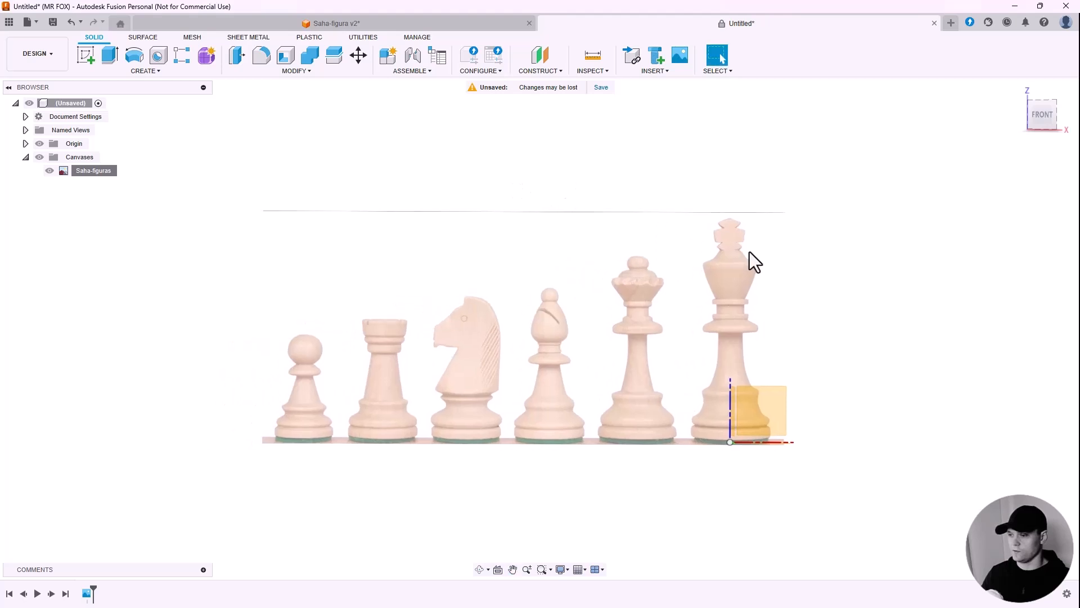
scroll(861, 332, "up", 3)
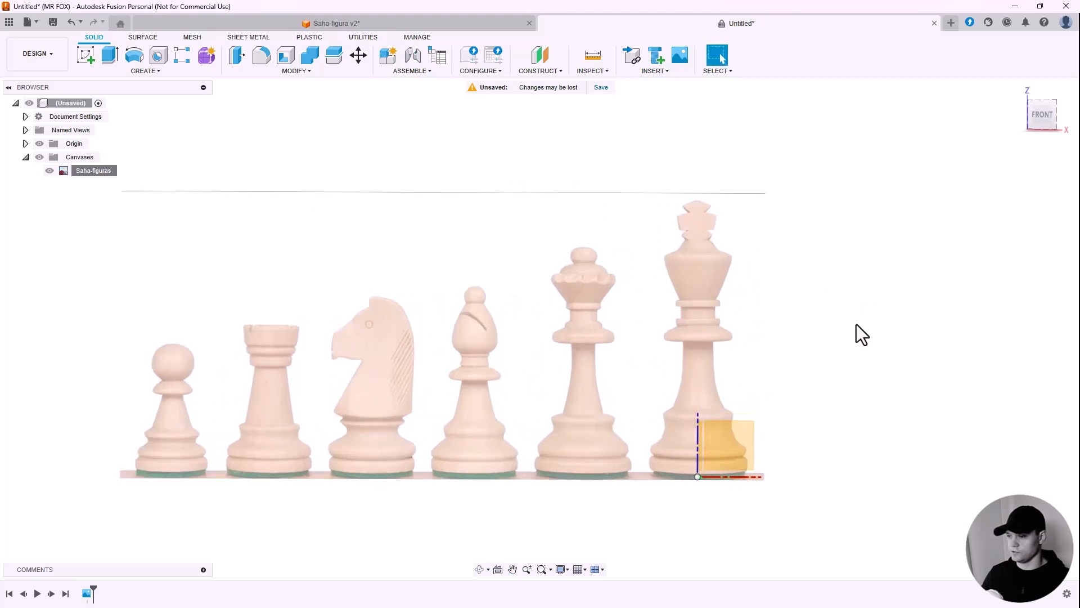
left_click(92, 62)
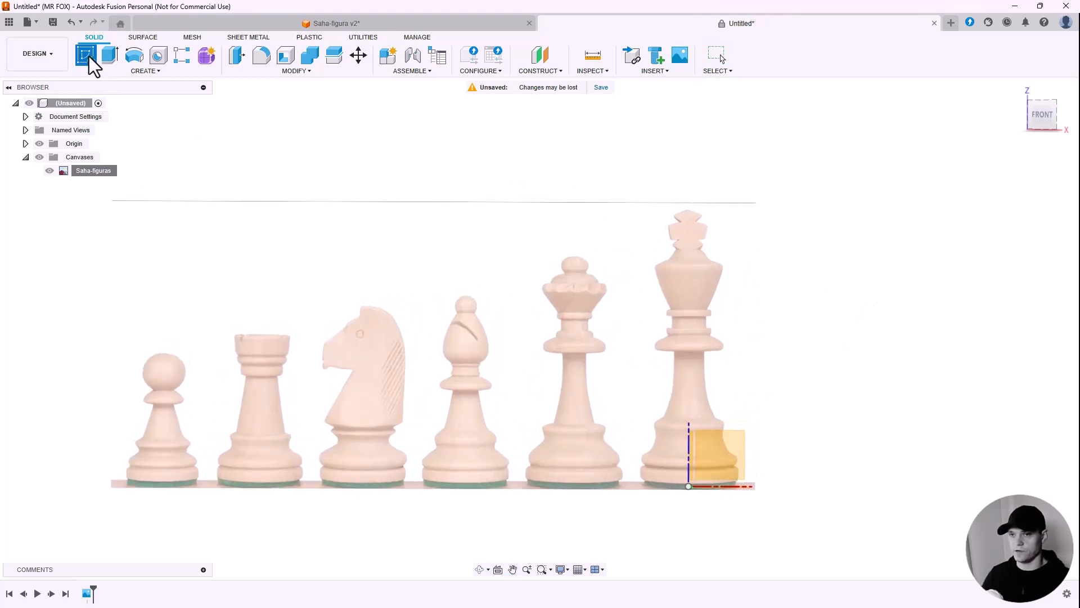
left_click(728, 466)
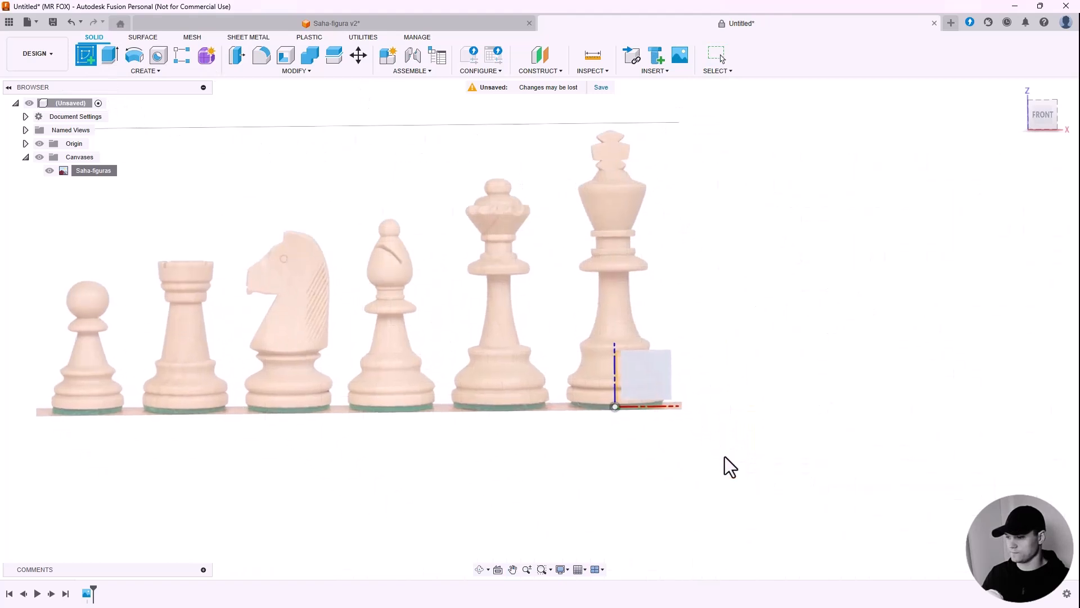
scroll(630, 313, "up", 2)
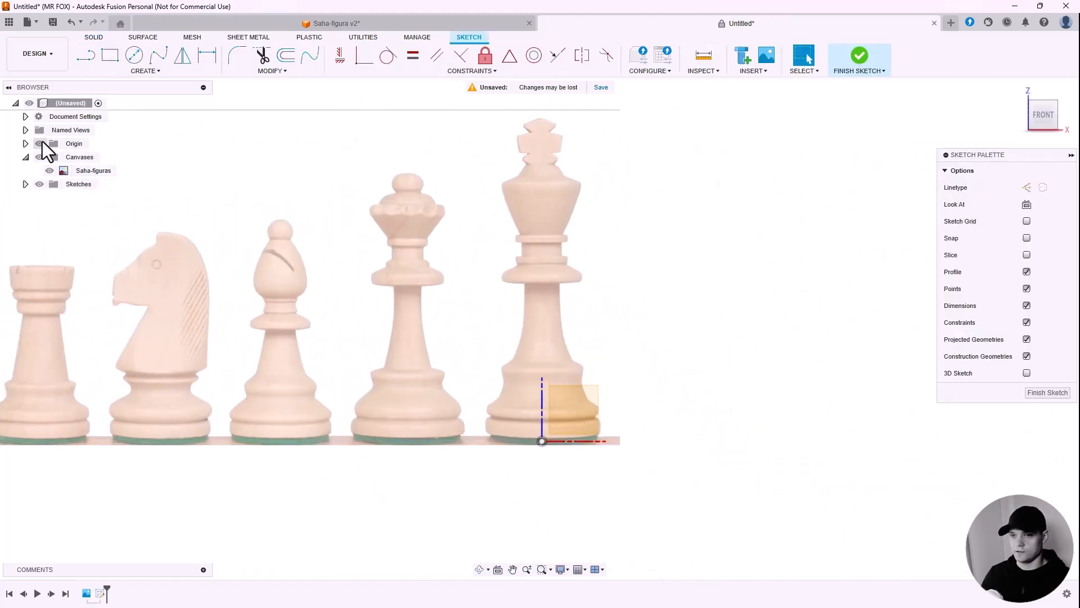
left_click(41, 143)
left_click(39, 144)
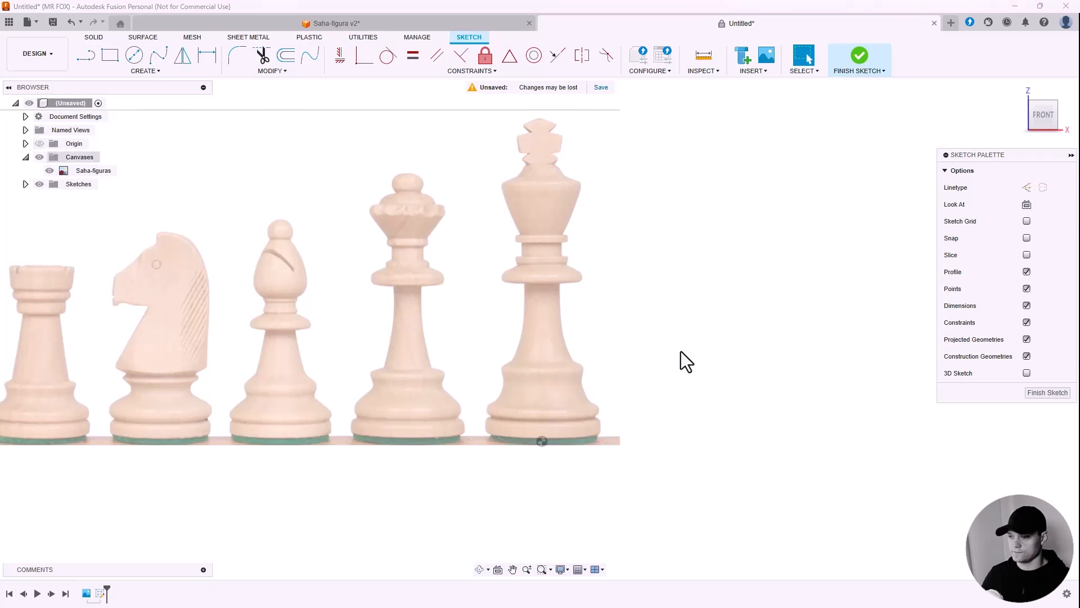
- Draw a vertical centre line about 99 mm long from the origin at the king's base up to the crown tip
scroll(680, 351, "down", 2)
scroll(658, 264, "up", 3)
scroll(646, 271, "up", 1)
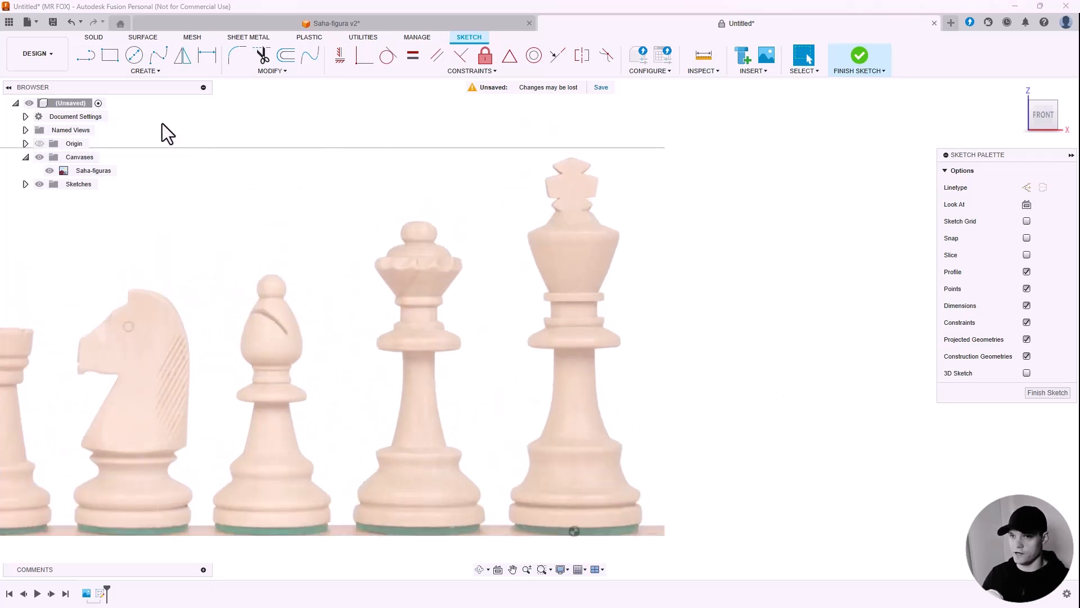
left_click(89, 58)
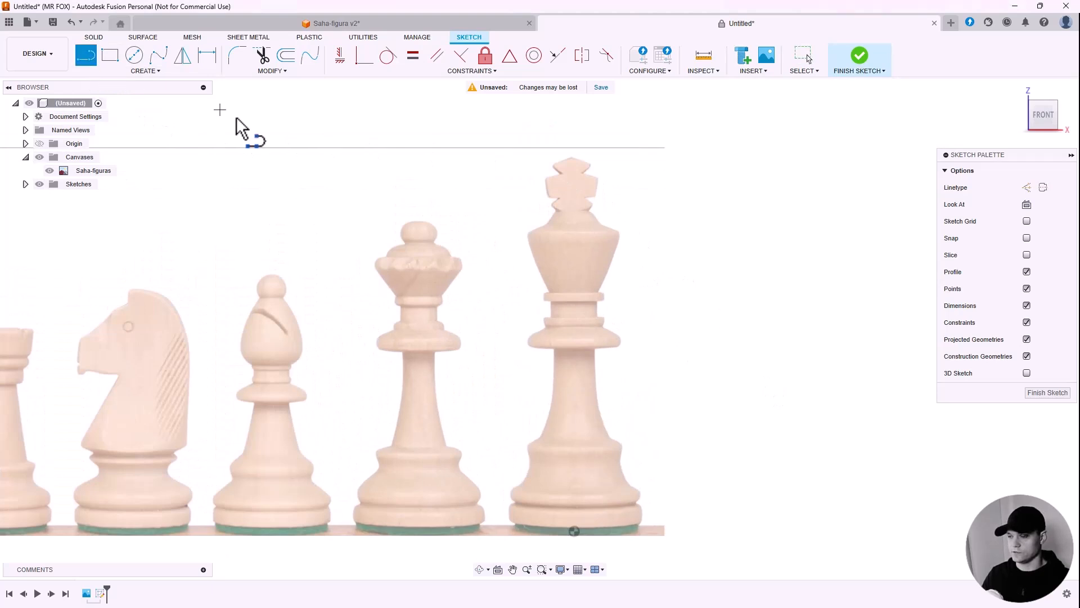
left_click(574, 531)
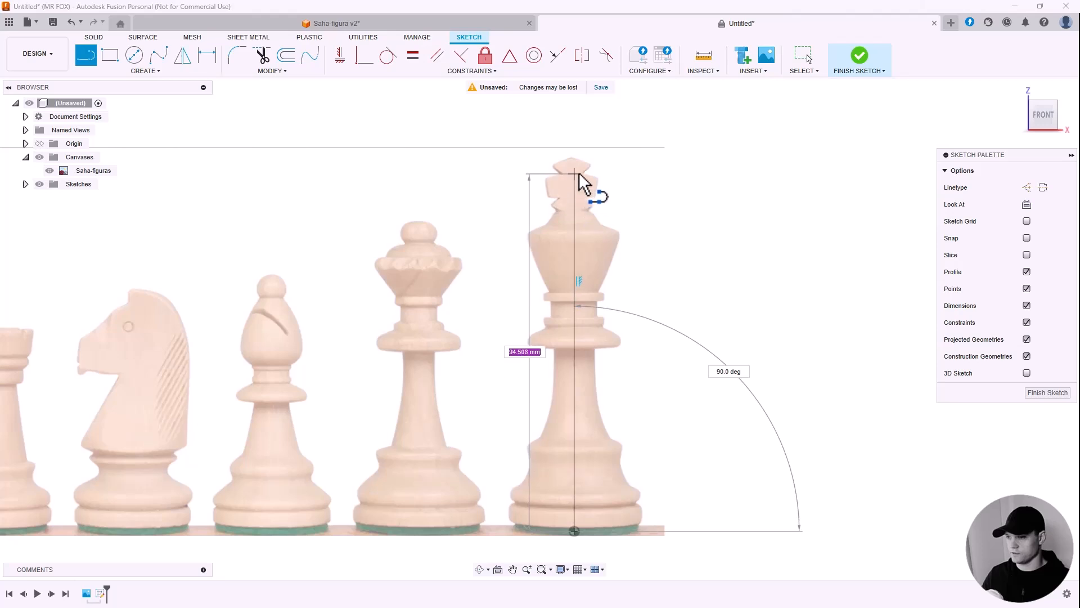
left_click(574, 158)
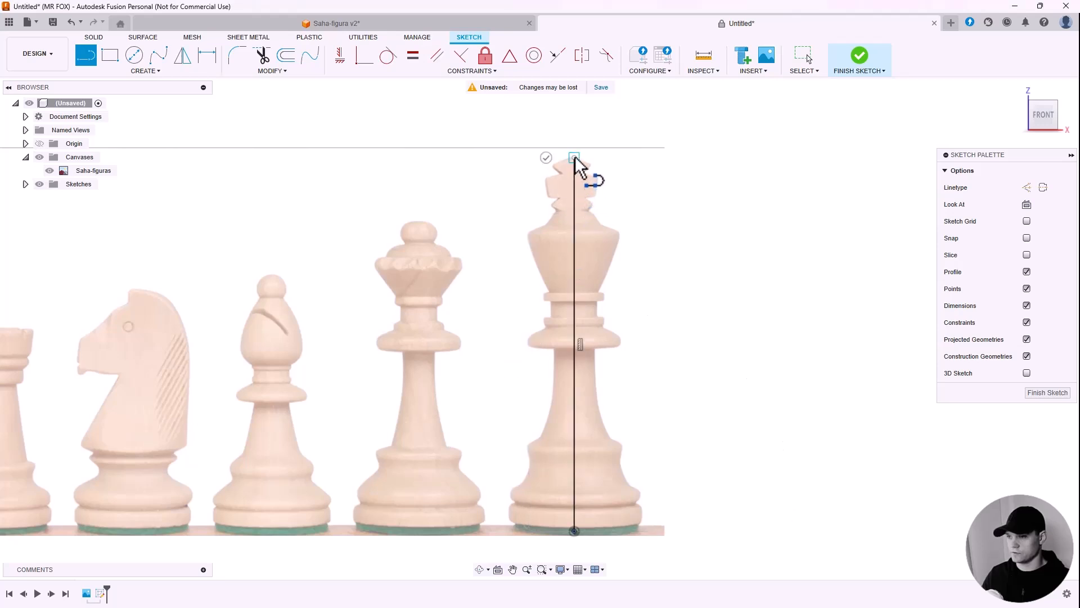
key("Escape")
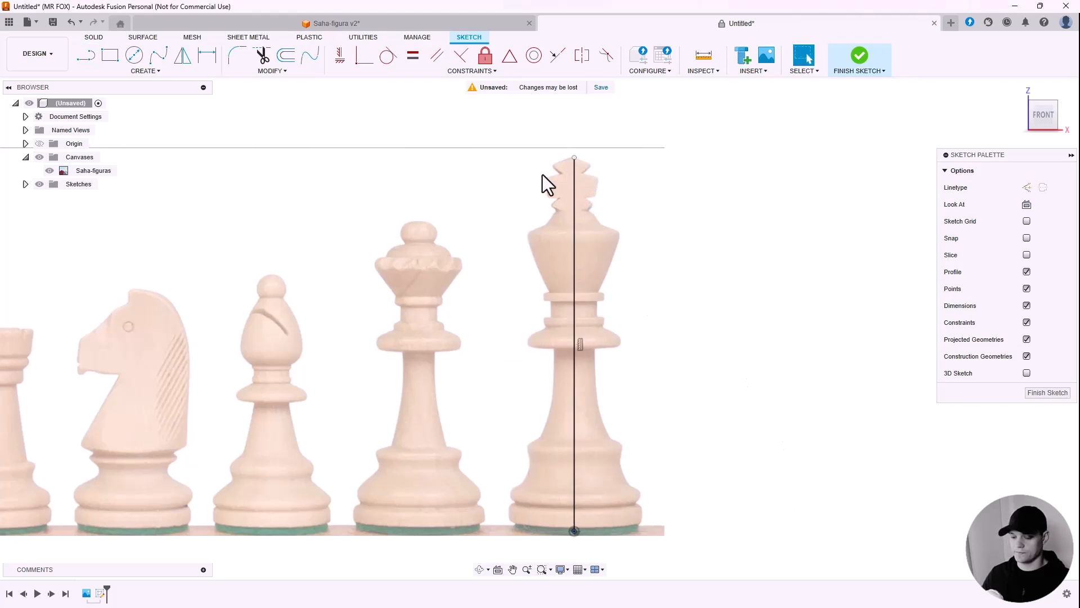
- Dimension the vertical centre line and set its length to 100 mm
key("d")
left_click(575, 269)
left_click(659, 269)
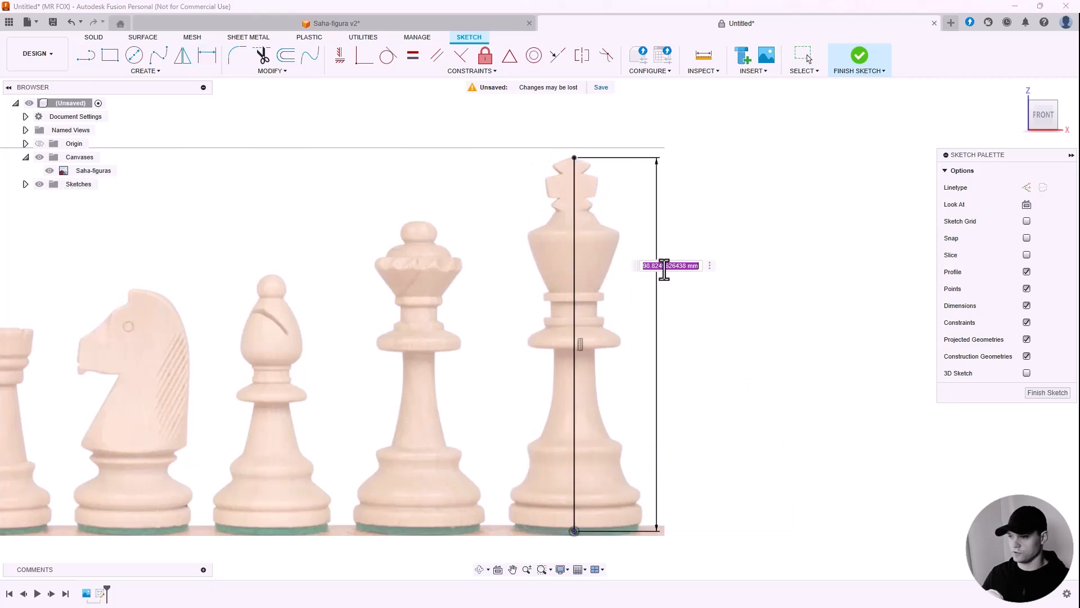
type("100")
key("Return")
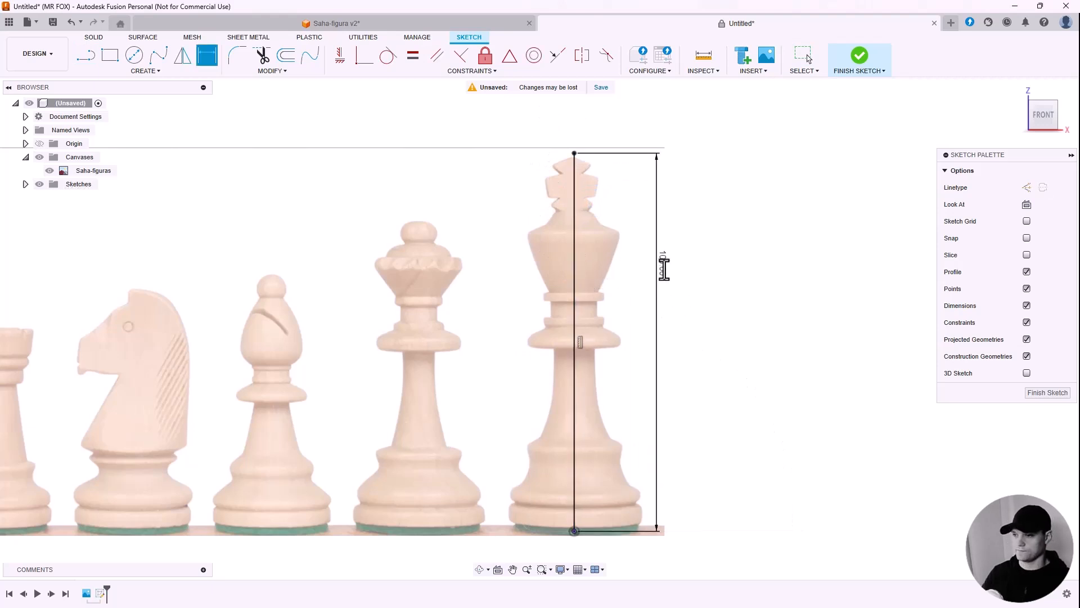
key("Escape")
- Draw a horizontal base line about 17 mm outward from the origin, then a vertical edge up the side of the king's base rim
scroll(663, 267, "down", 1)
scroll(613, 363, "up", 2)
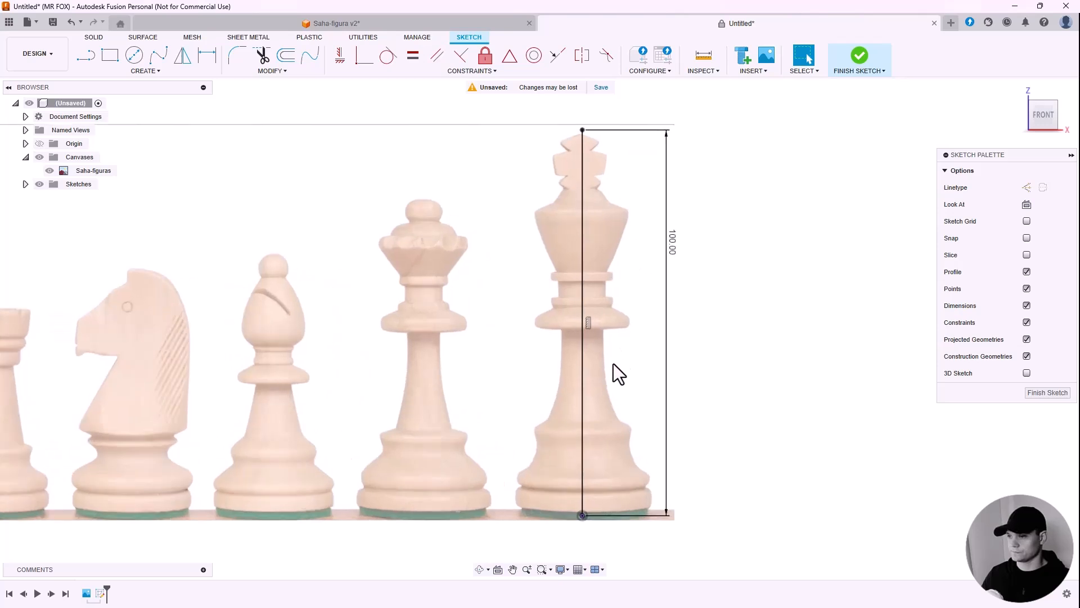
scroll(607, 366, "down", 1)
middle_click_drag(619, 327, 581, 329)
scroll(599, 315, "up", 1)
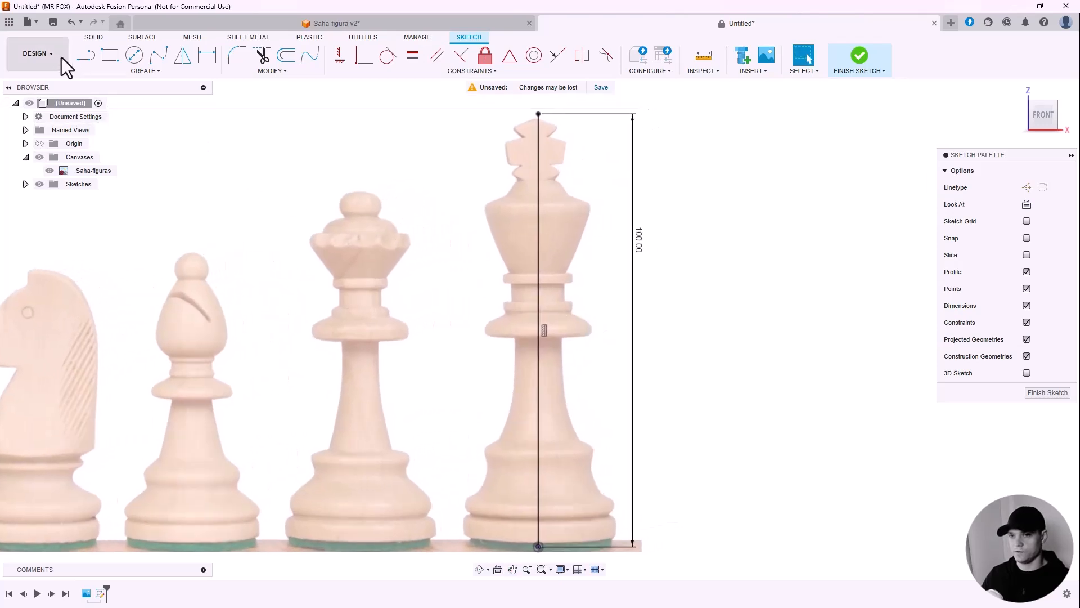
left_click(86, 57)
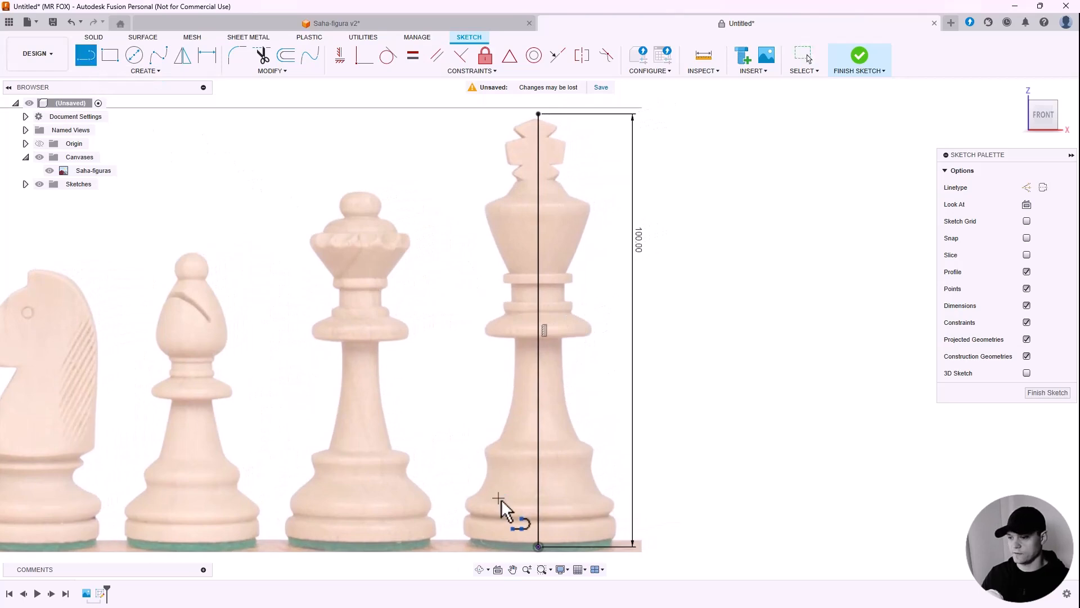
scroll(539, 547, "up", 4)
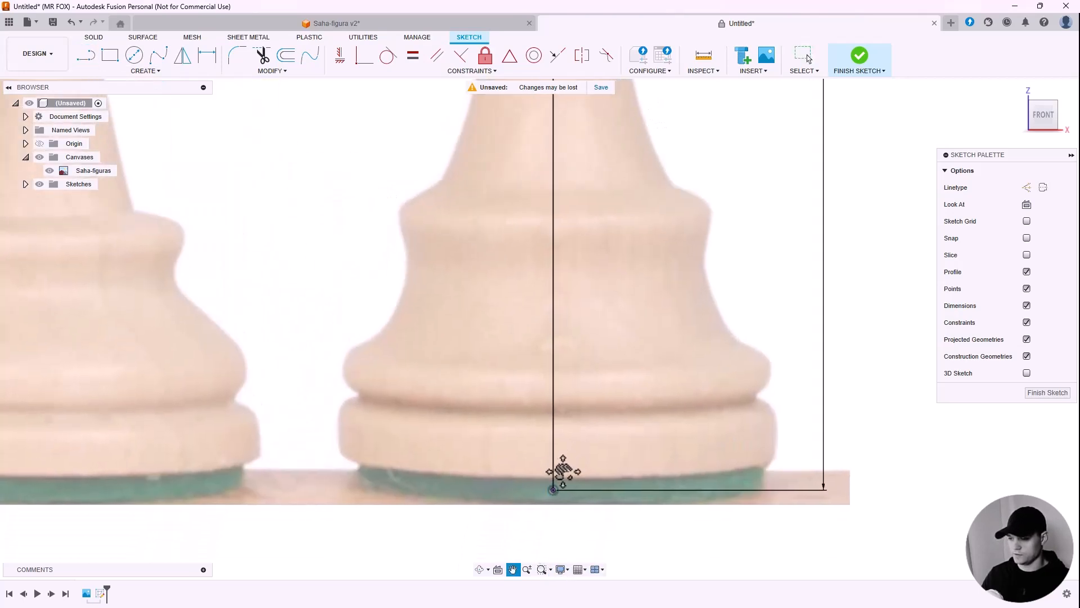
left_click(555, 469)
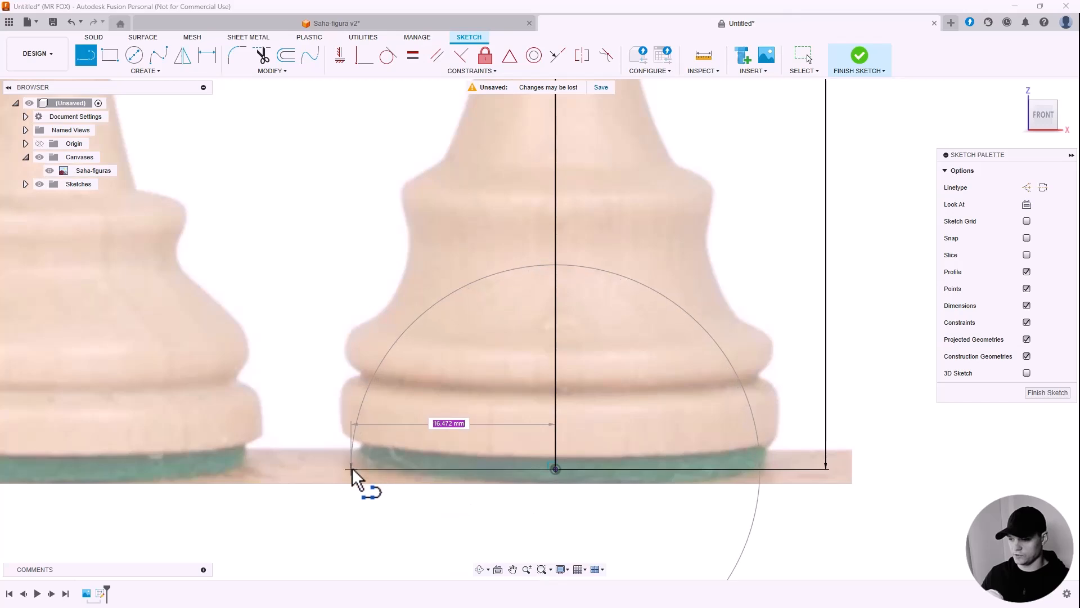
left_click(340, 469)
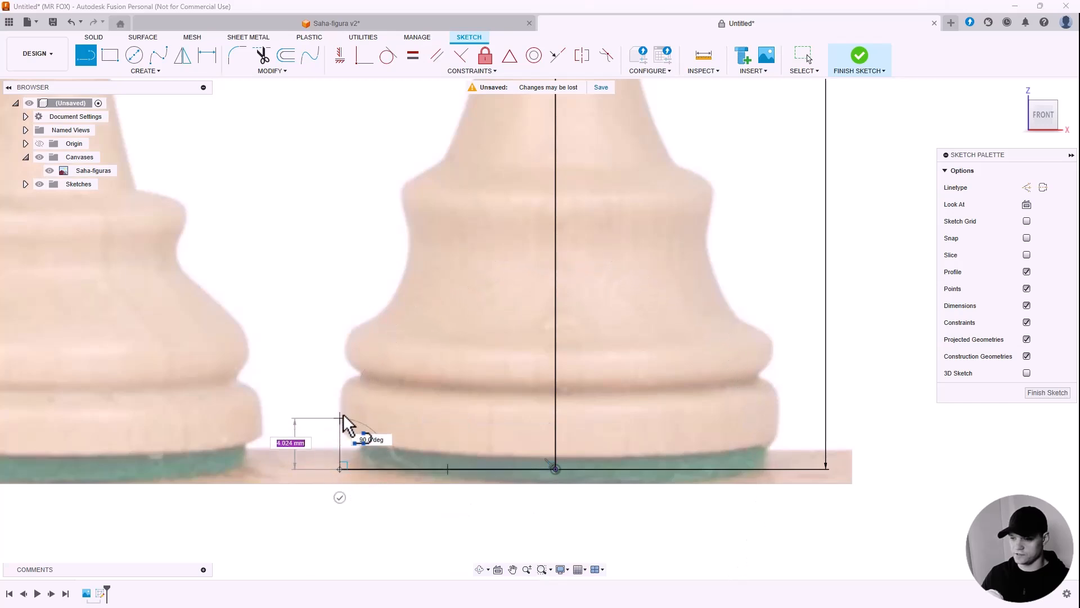
left_click(341, 388)
- Continue the line chain through the V-shaped groove above the rim and up the short vertical edge of the next ring
left_click(352, 380)
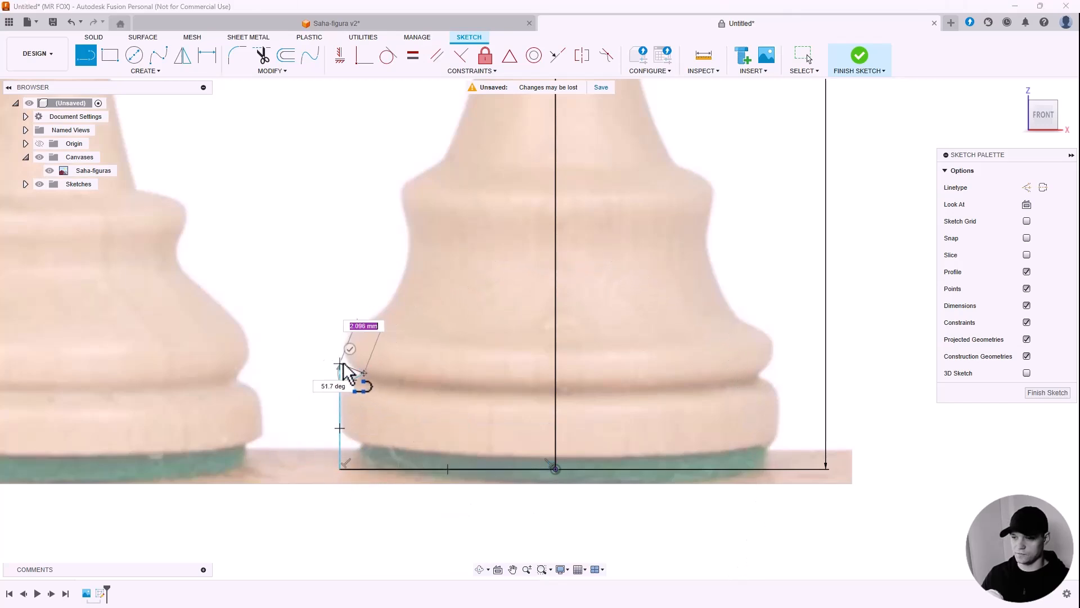
scroll(345, 362, "up", 2)
left_click(346, 362)
left_click(347, 306)
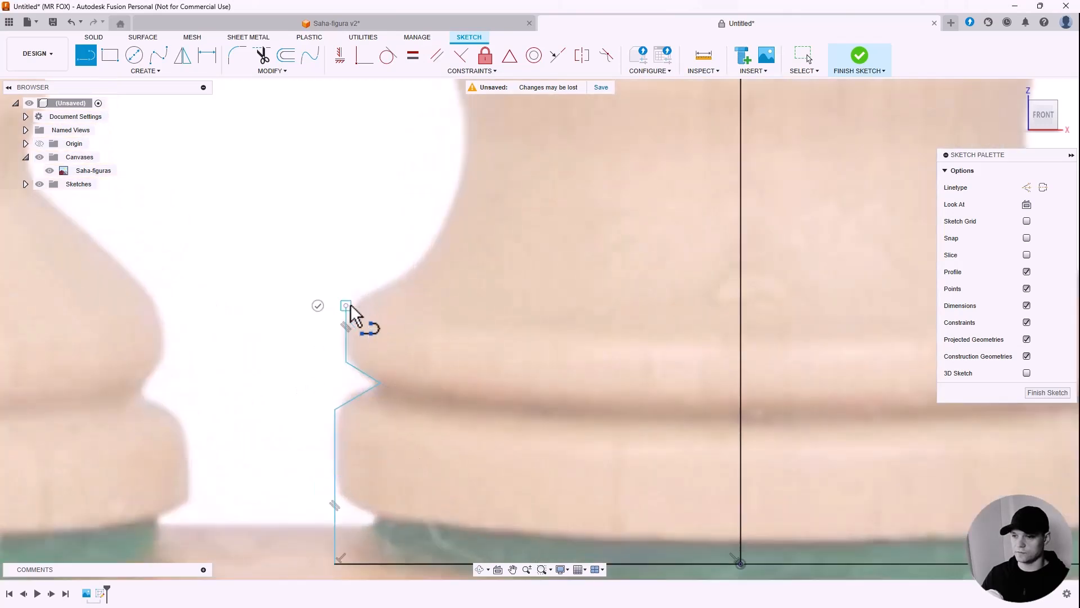
scroll(346, 305, "down", 2)
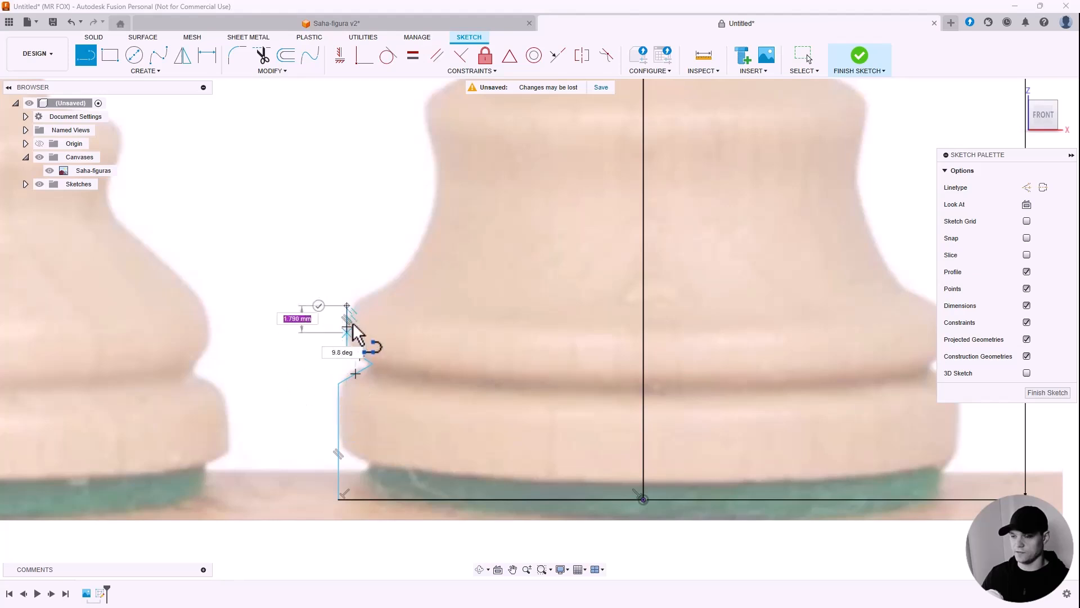
left_click(319, 299)
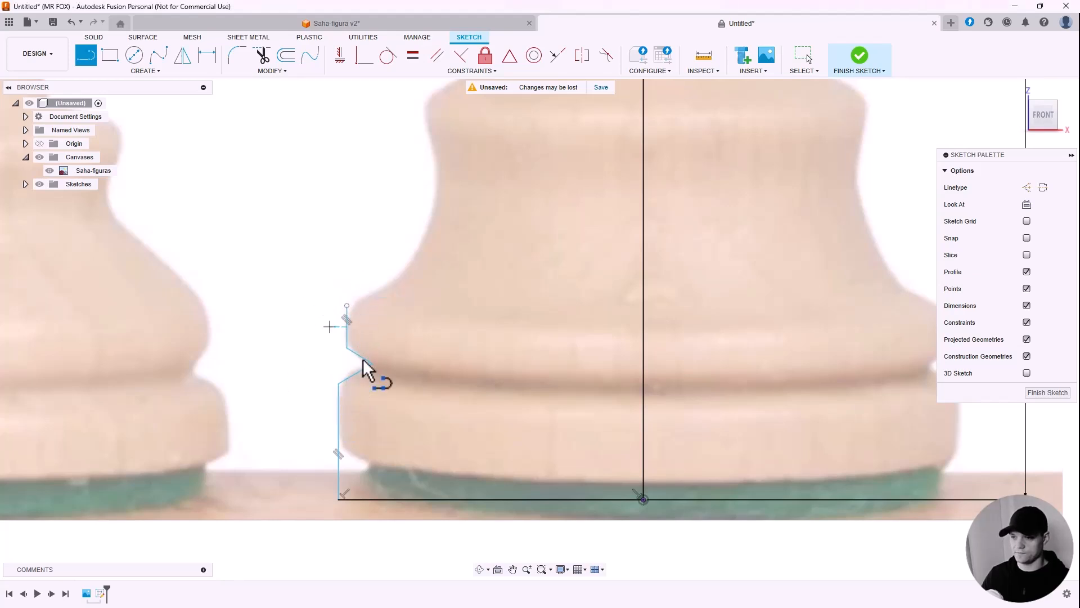
- Trace the concave flank of the base with a 3-point arc spanning about 12 mm from the short edge's upper end to the next ring
scroll(374, 366, "down", 3)
scroll(394, 314, "up", 1)
middle_click_drag(396, 314, 419, 328)
key("l")
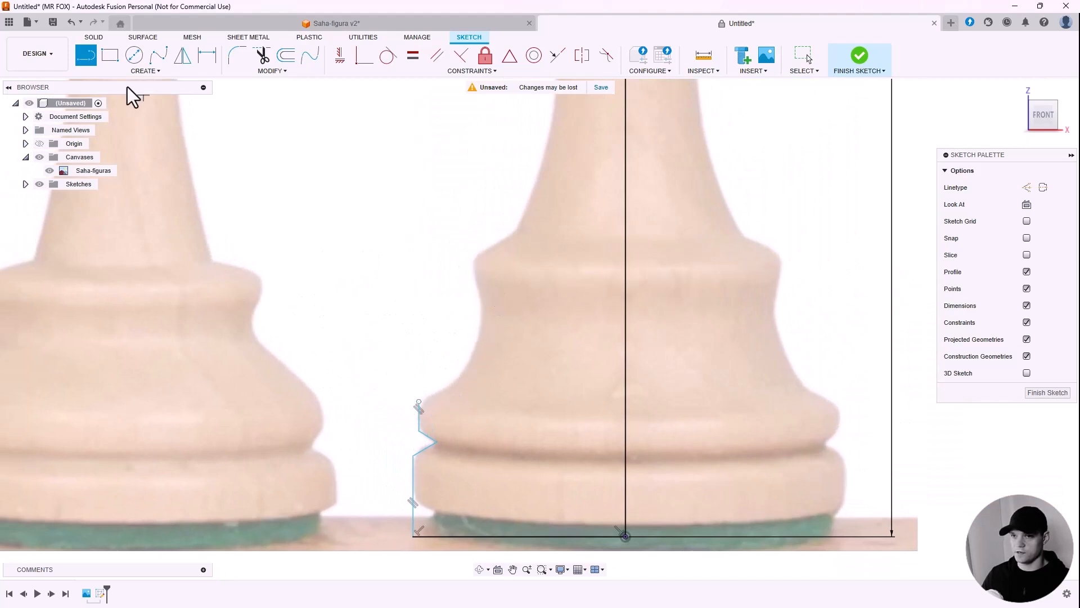
left_click(144, 72)
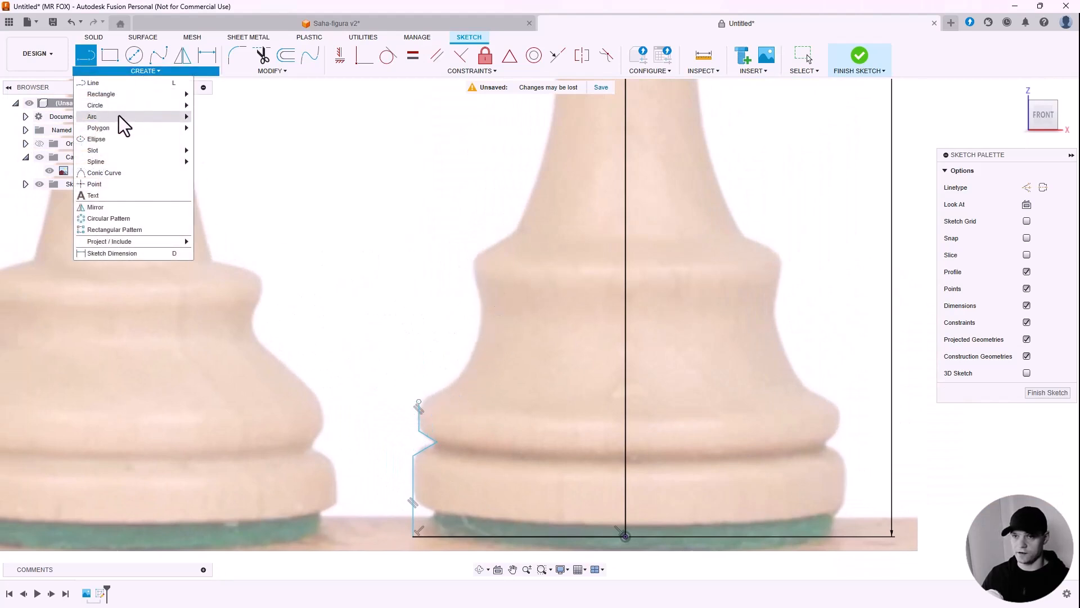
mouse_move(104, 117)
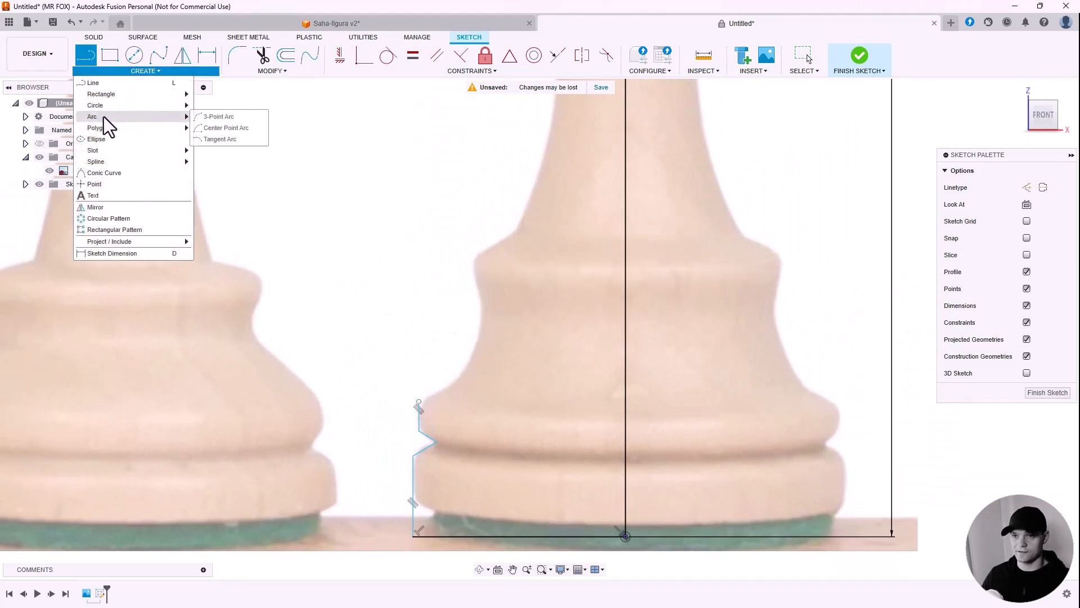
left_click(220, 117)
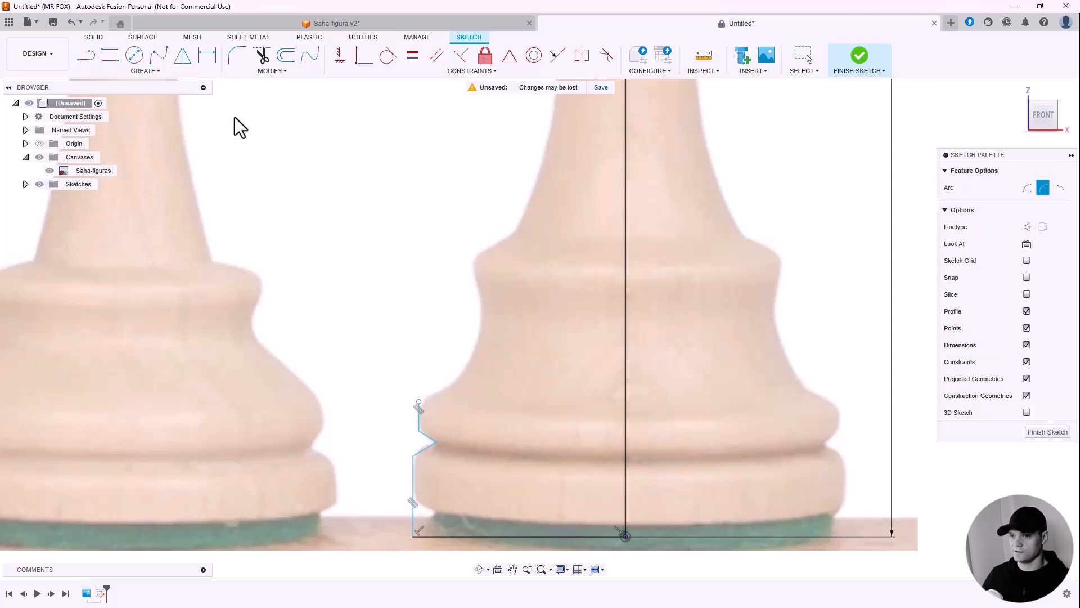
left_click(418, 401)
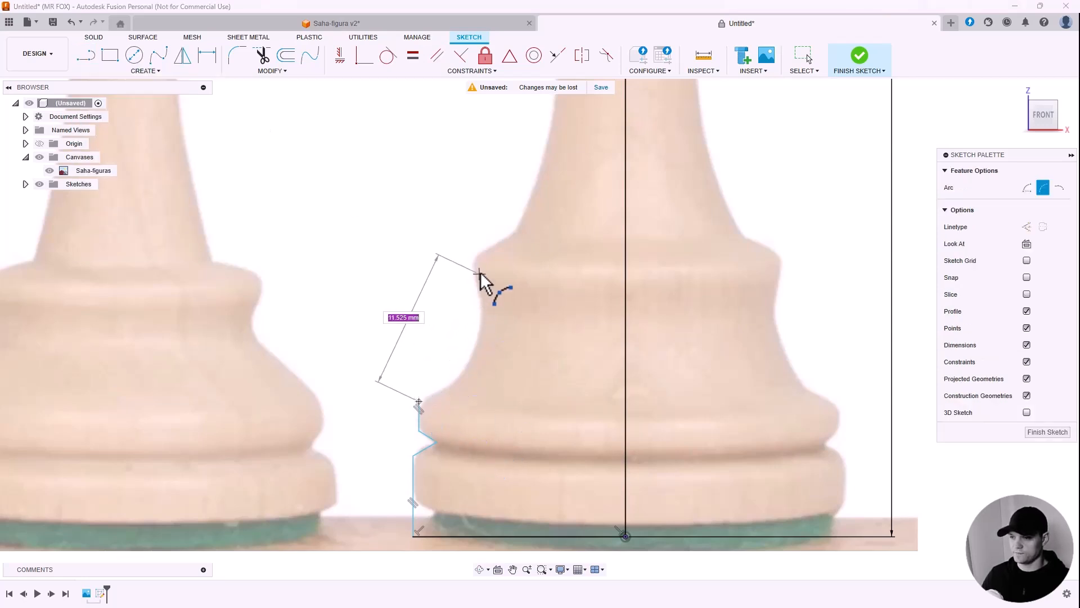
left_click(474, 271)
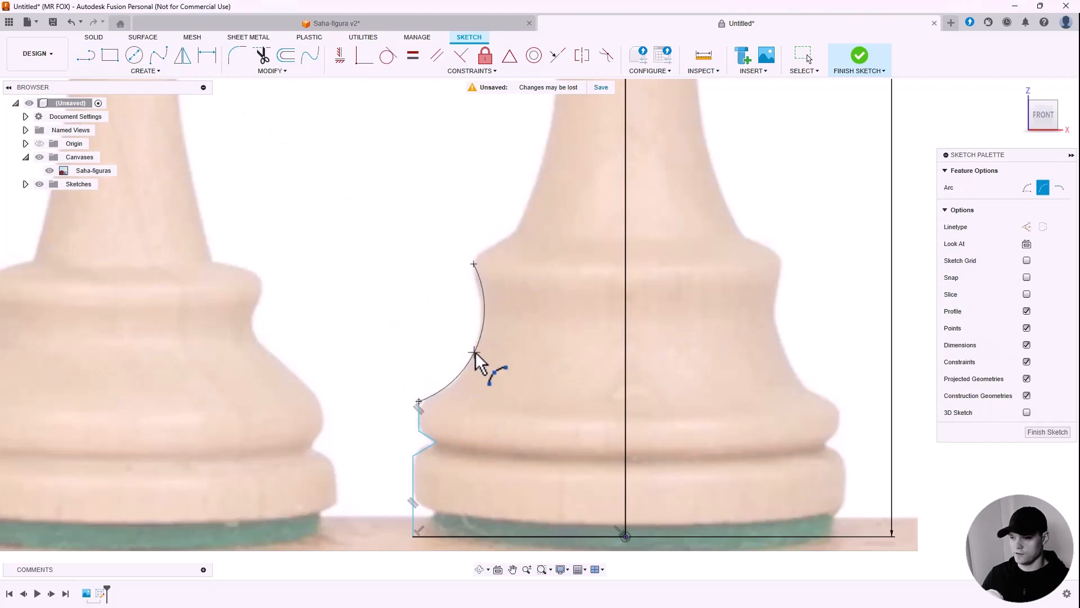
left_click(466, 366)
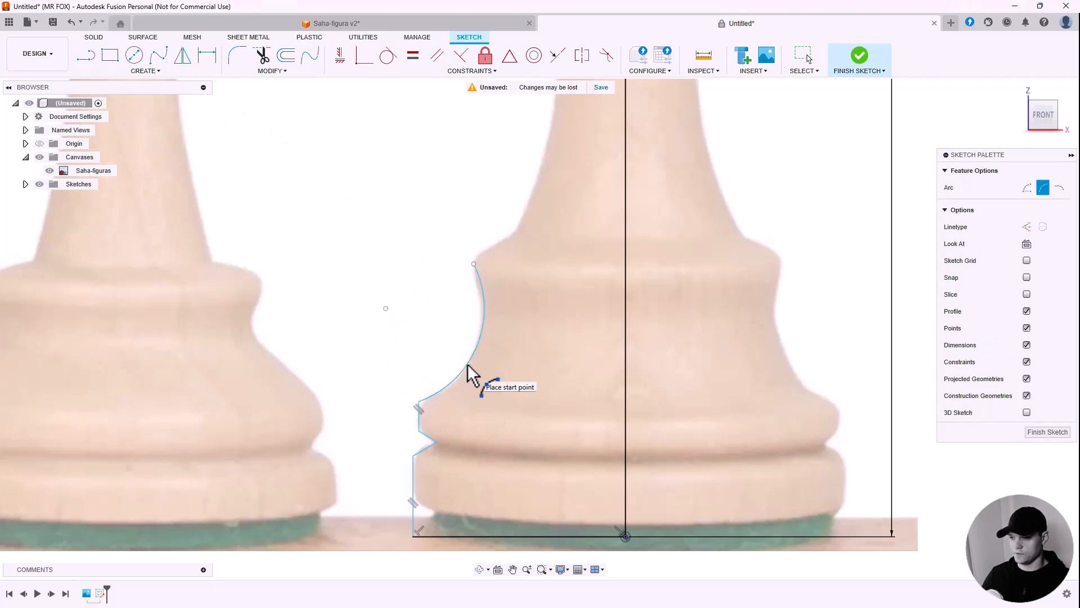
key("Escape")
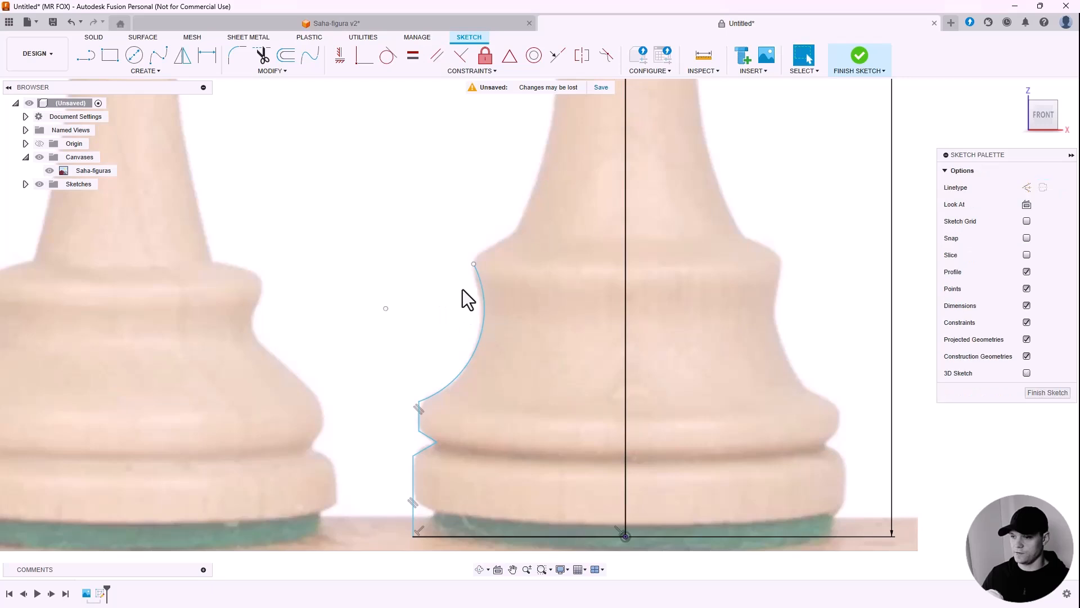
- Adjust the arc's upper and lower endpoints so the curve follows the king's silhouette on the canvas
left_click_drag(474, 264, 474, 271)
scroll(418, 410, "up", 3)
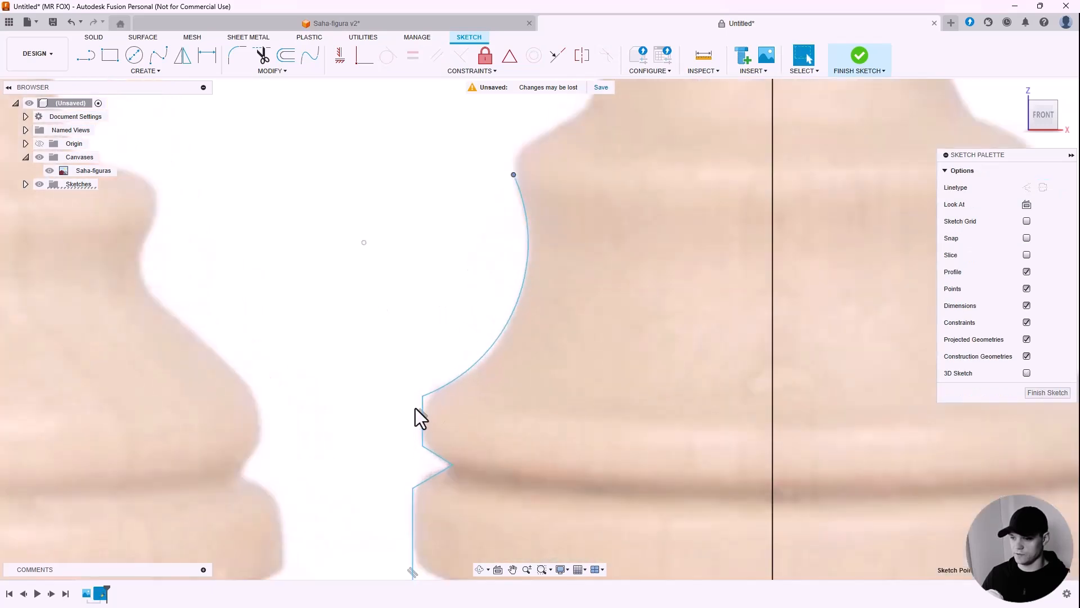
left_click_drag(423, 397, 424, 398)
scroll(414, 394, "down", 5)
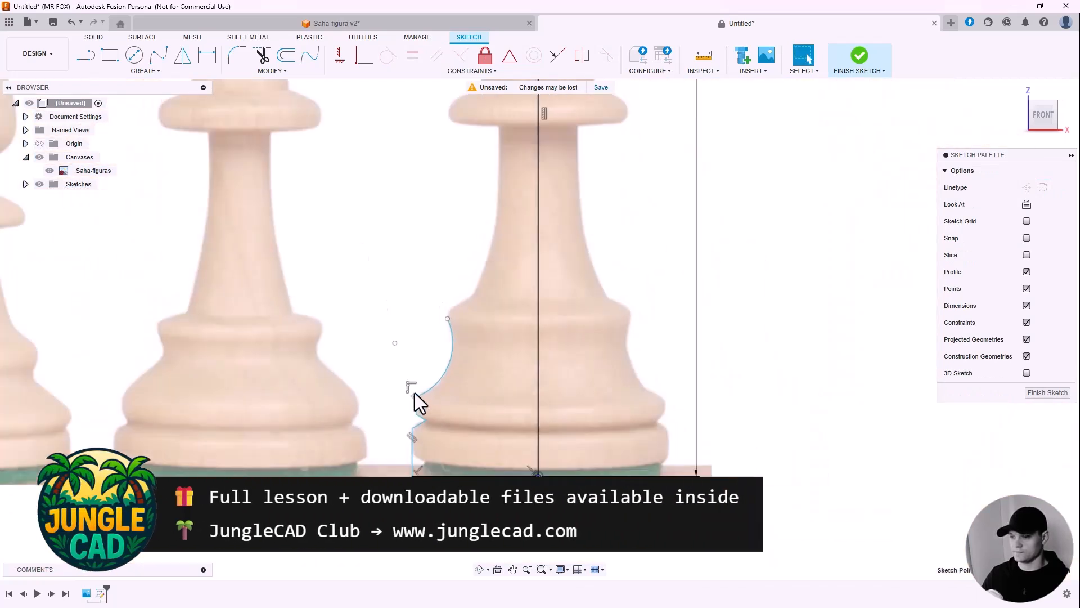
- Draw a short vertical line up from the arc's upper end and a slanted line about 4 mm long to the foot of the stem
scroll(434, 299, "up", 4)
scroll(454, 349, "up", 2)
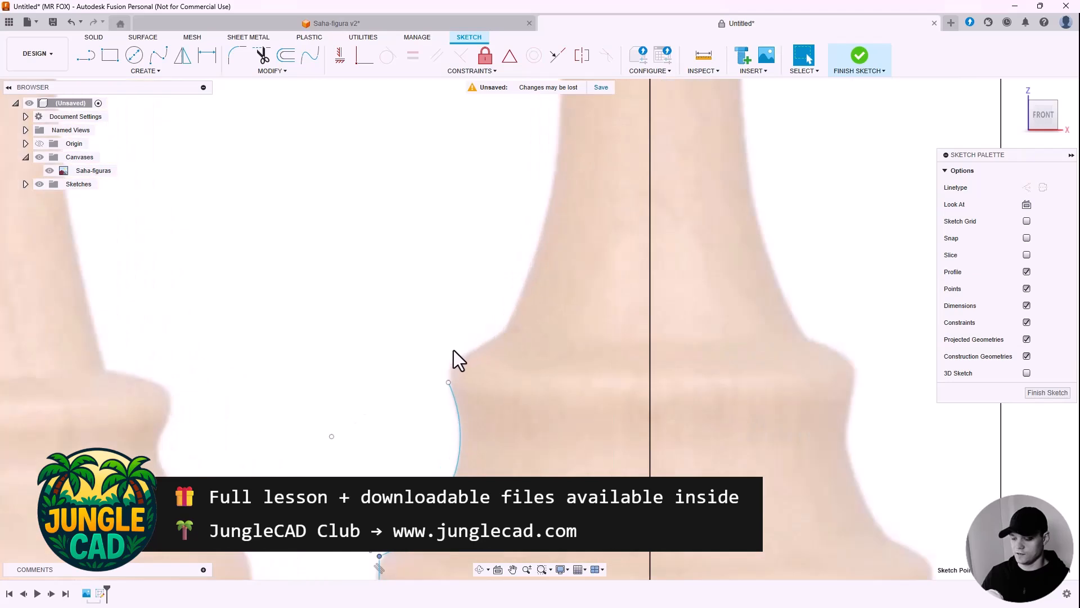
key("l")
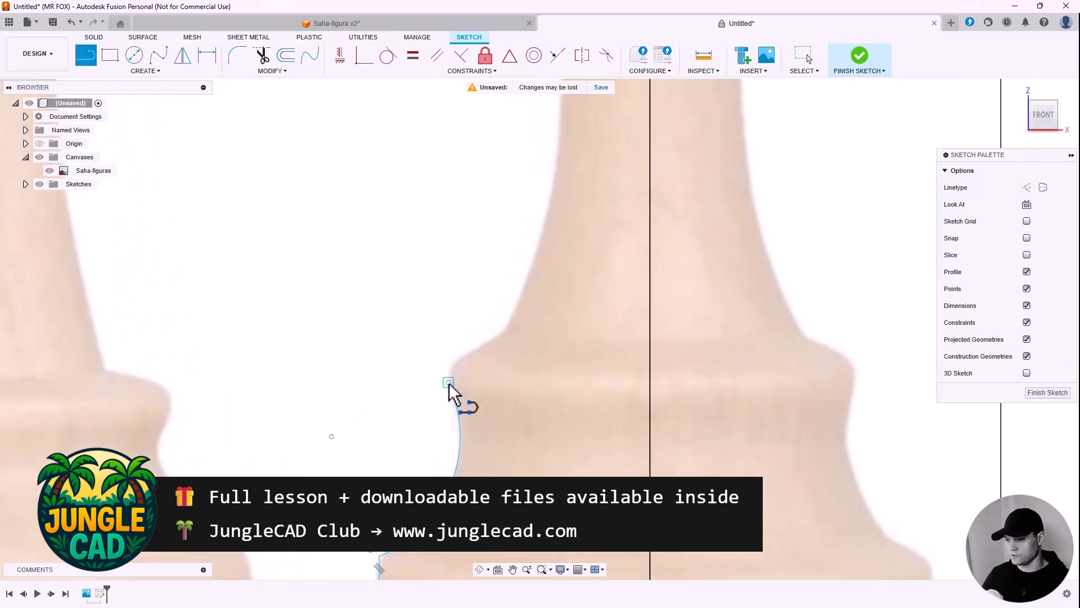
left_click(449, 383)
scroll(453, 372, "up", 2)
left_click(448, 365)
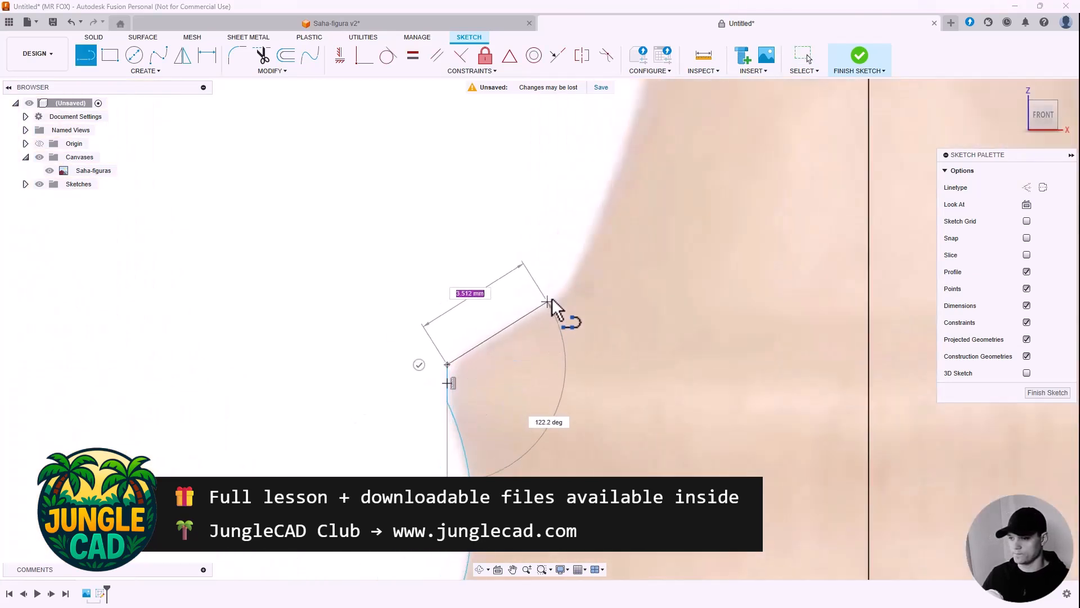
left_click(560, 298)
- Trace the stem with a fit point spline from the slanted line's end through a mid-height point to the underside of the wide collar
scroll(560, 298, "down", 4)
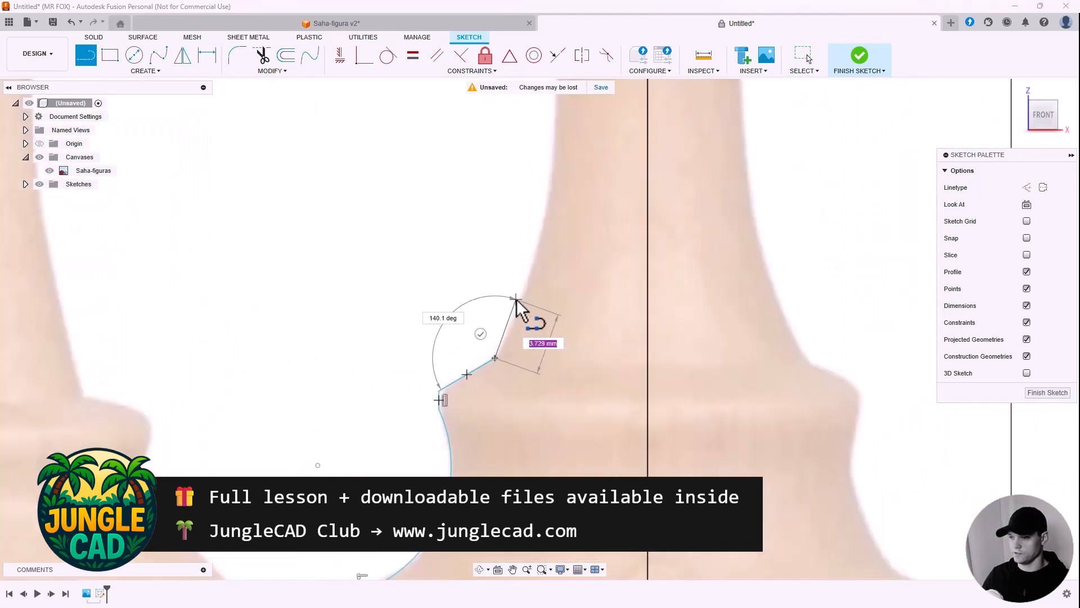
middle_click_drag(482, 333, 457, 408)
scroll(458, 414, "down", 3)
scroll(518, 187, "up", 2)
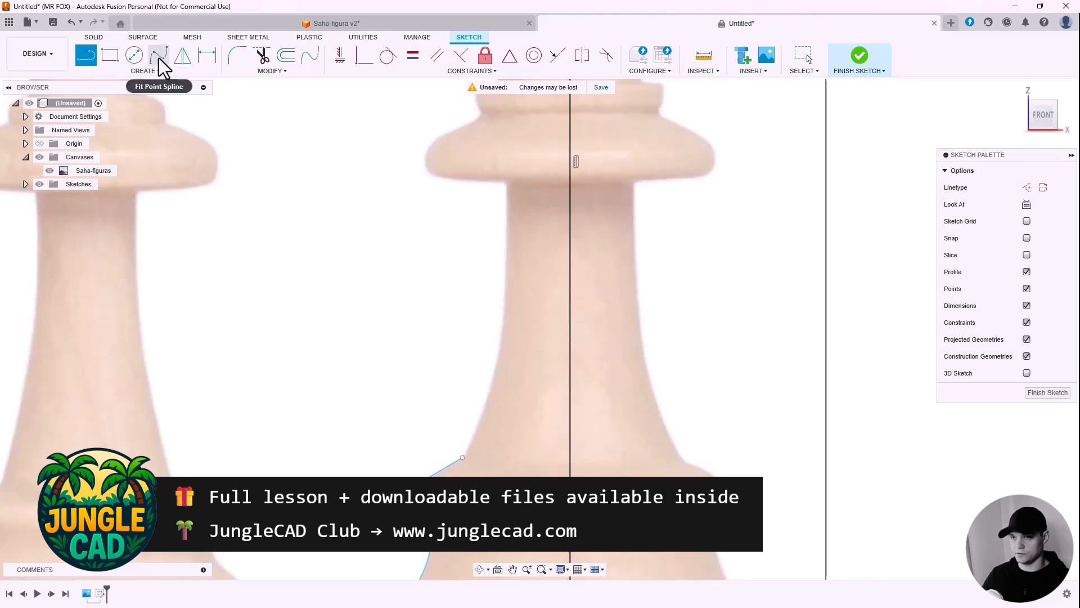
left_click(147, 72)
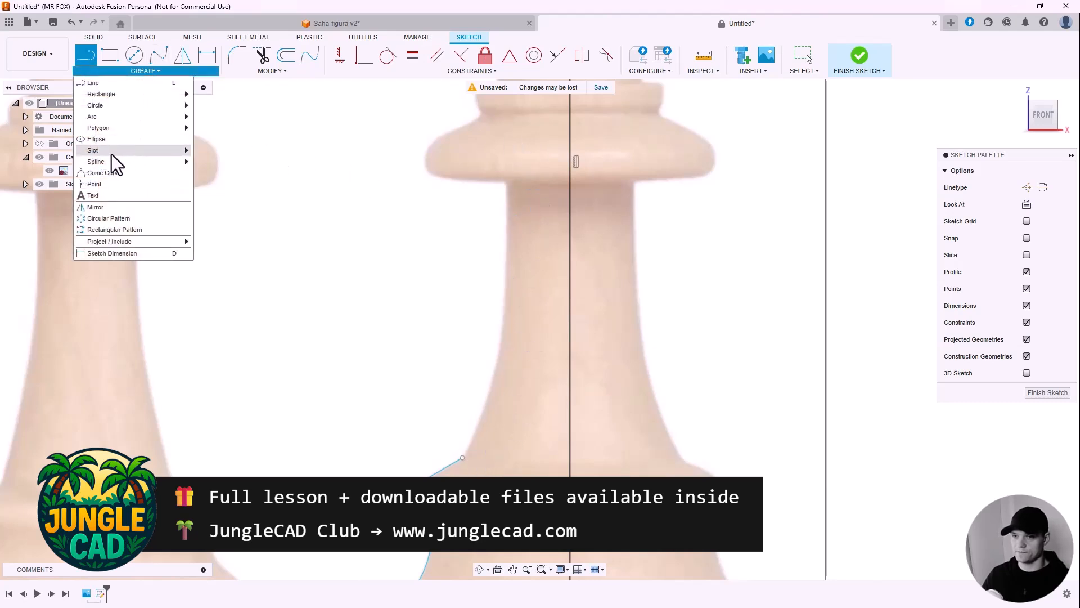
mouse_move(113, 163)
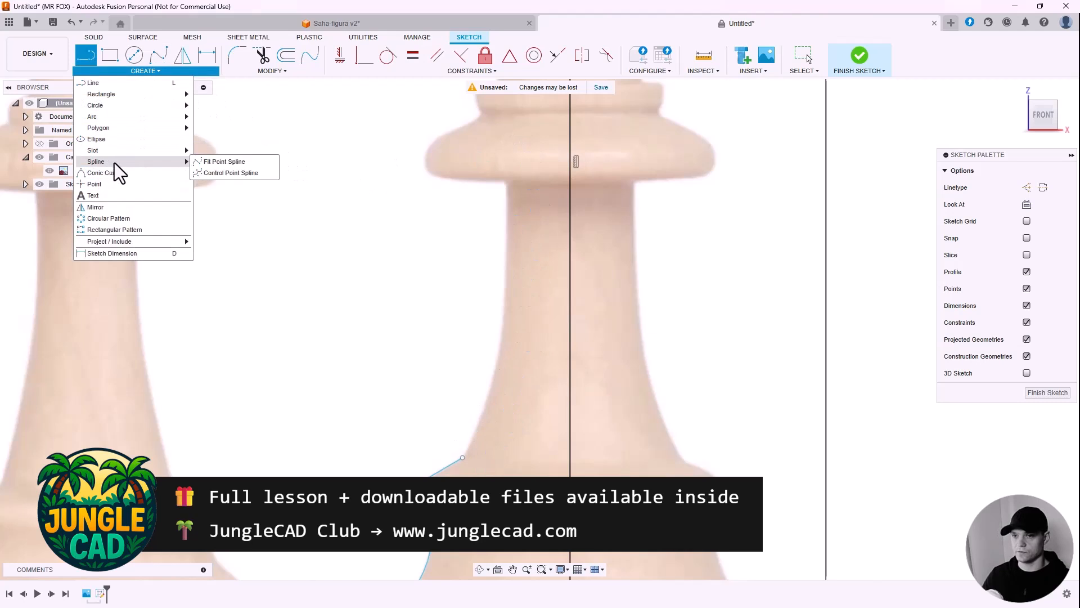
left_click(225, 162)
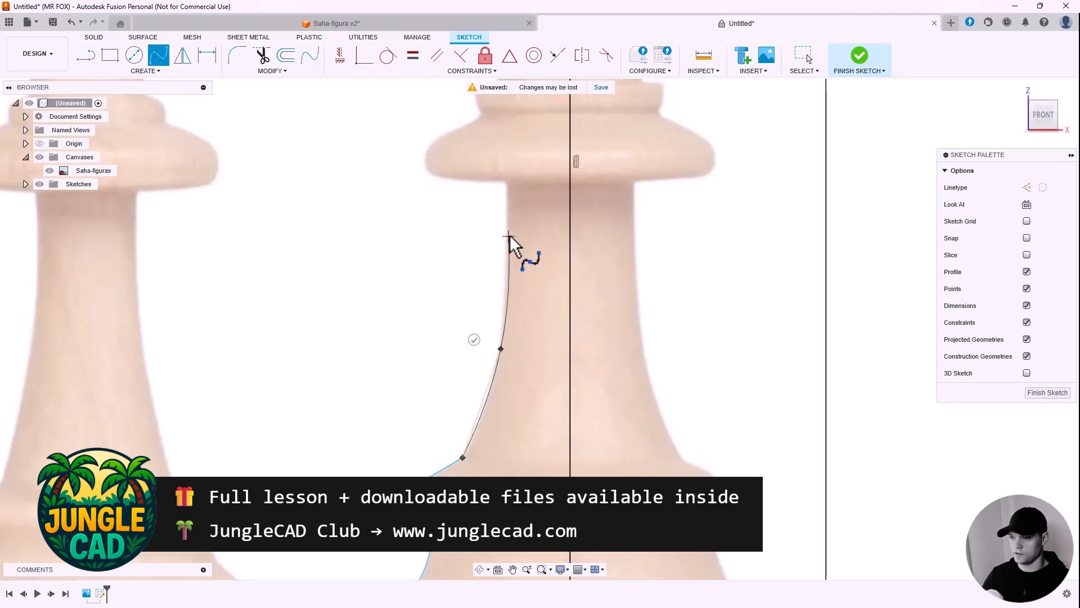
double_click(506, 182)
scroll(482, 211, "up", 3)
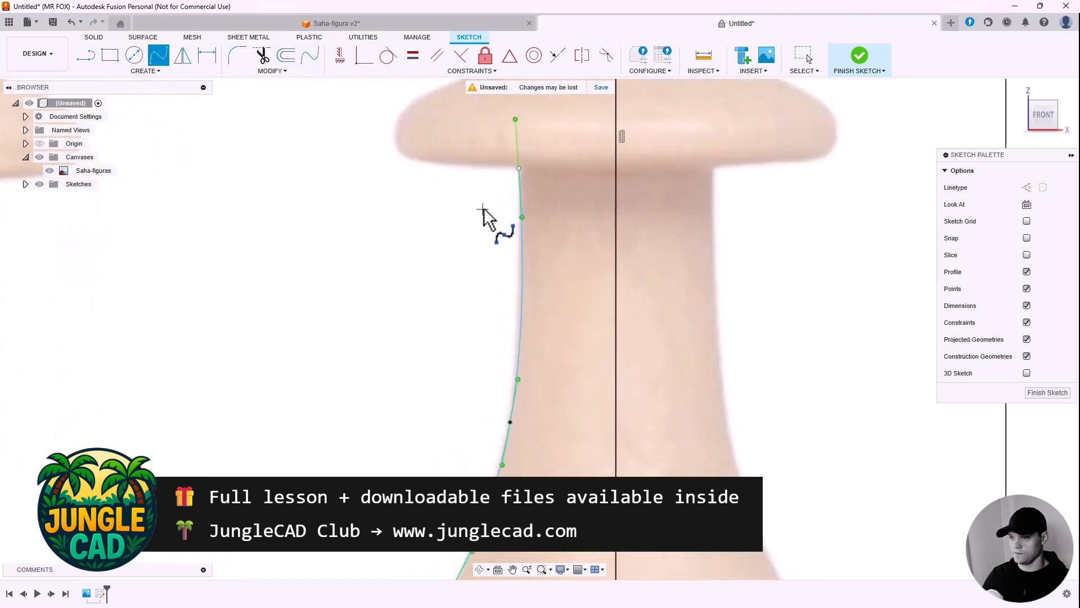
scroll(483, 212, "down", 2)
key("Escape")
- Adjust the tangent handle at the spline's upper end so the curve runs nearly vertically along the top of the stem
scroll(507, 216, "up", 6)
left_click_drag(514, 212, 511, 224)
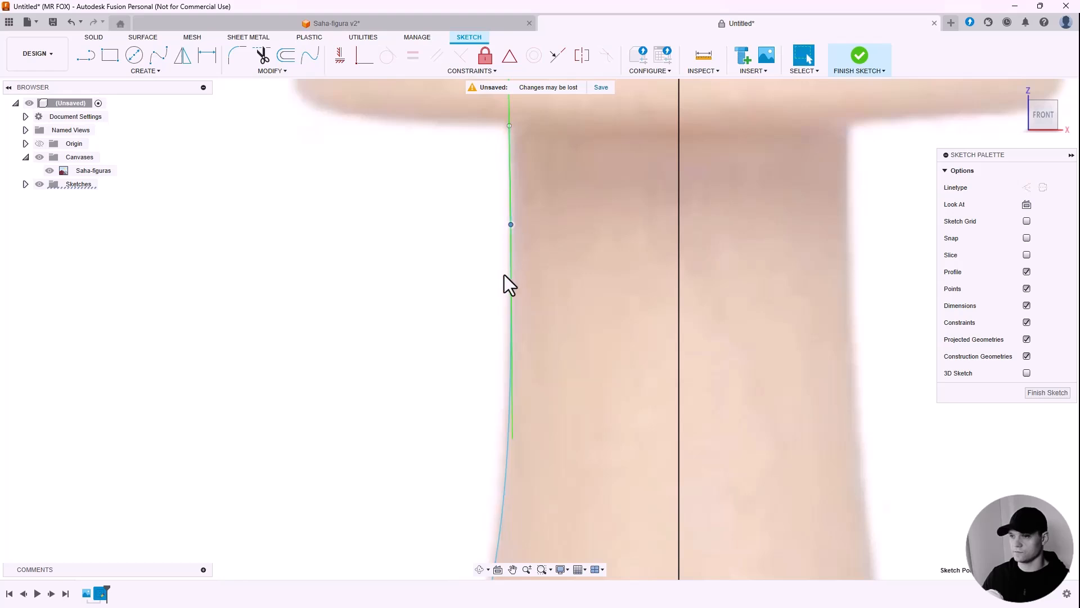
scroll(504, 279, "down", 3)
scroll(517, 215, "up", 2)
mouse_move(502, 283)
left_mouse_down()
mouse_move(490, 284)
mouse_move(502, 287)
left_mouse_up()
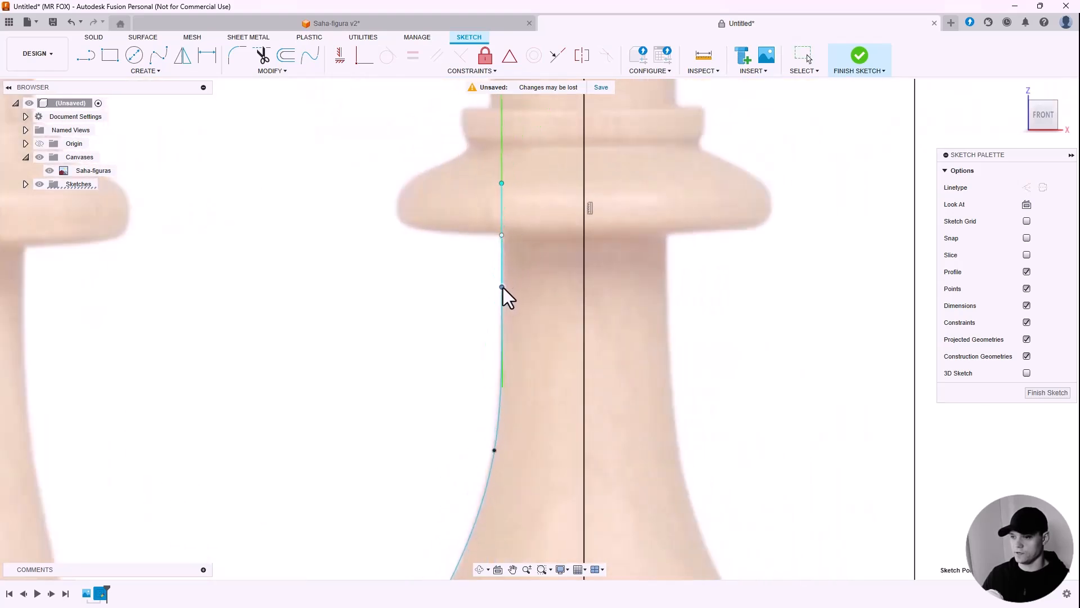
- Move the spline's middle fit point slightly down and outward so the curve matches the flare of the stem on the canvas
scroll(495, 349, "down", 3)
scroll(490, 401, "up", 4)
left_click(485, 403)
left_click_drag(485, 404, 481, 423)
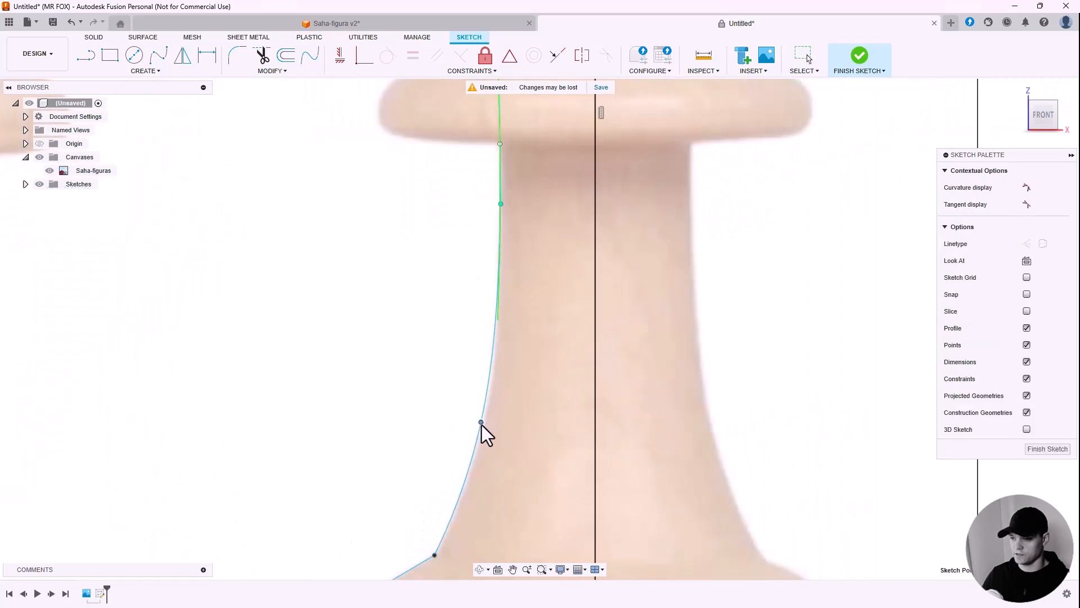
scroll(480, 443, "down", 2)
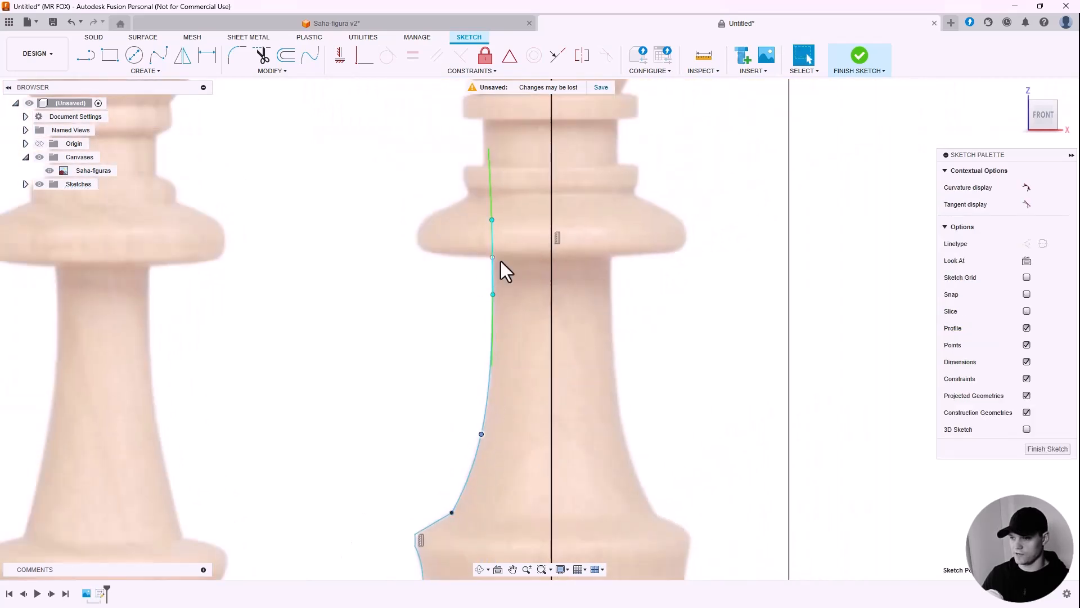
scroll(498, 281, "down", 3)
scroll(449, 225, "up", 3)
left_click(468, 258)
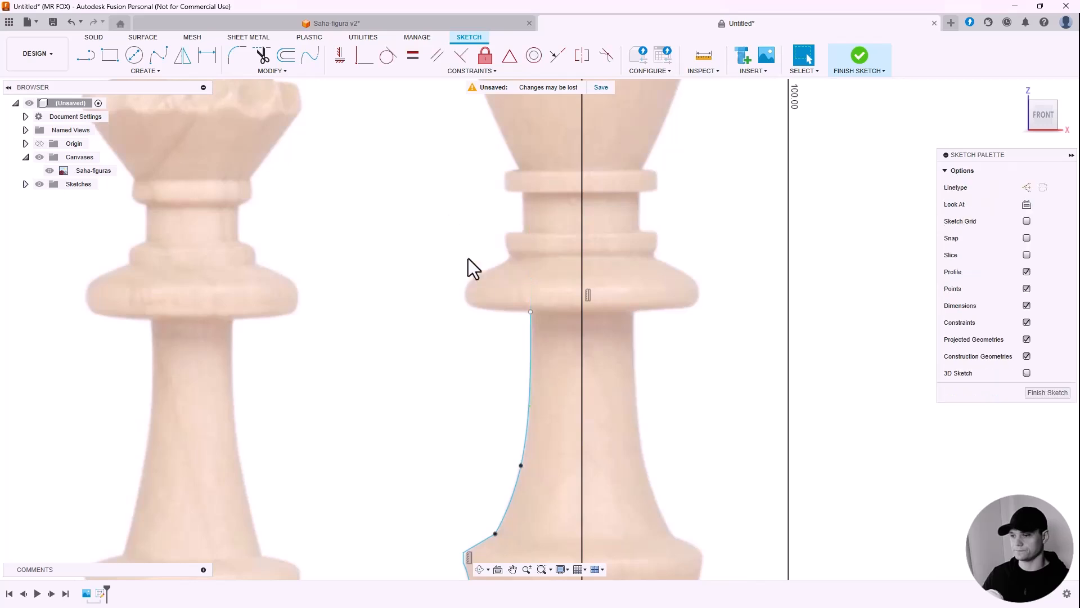
- Outline the wide collar with lines from the spline's upper end: horizontally outward, up its outer edge, and inward along its sloping top
key("l")
scroll(530, 325, "up", 2)
left_click(534, 304)
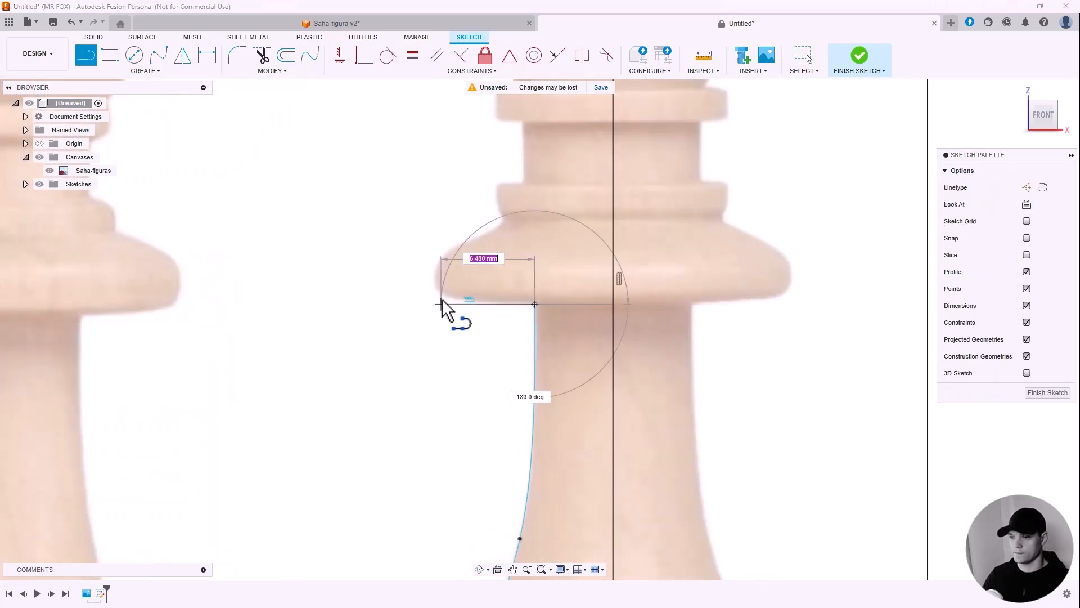
left_click(435, 304)
left_click(435, 263)
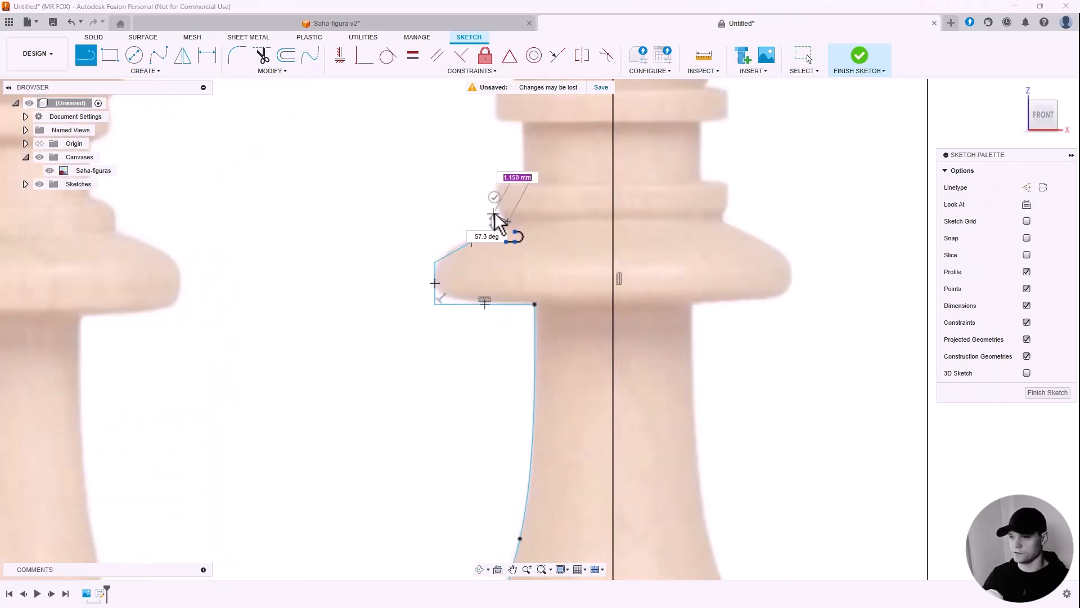
- Continue the line chain around the small ring above the collar and straight up the neck to the underside of the next ring
scroll(503, 213, "up", 4)
scroll(504, 207, "down", 5)
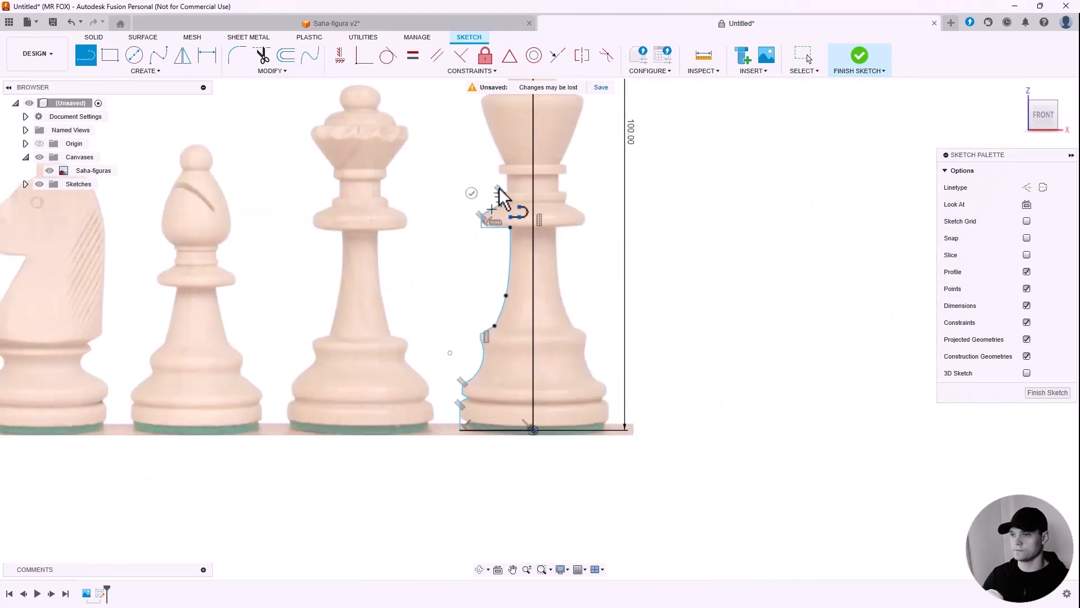
scroll(508, 350, "up", 4)
left_click(540, 344)
left_click(540, 247)
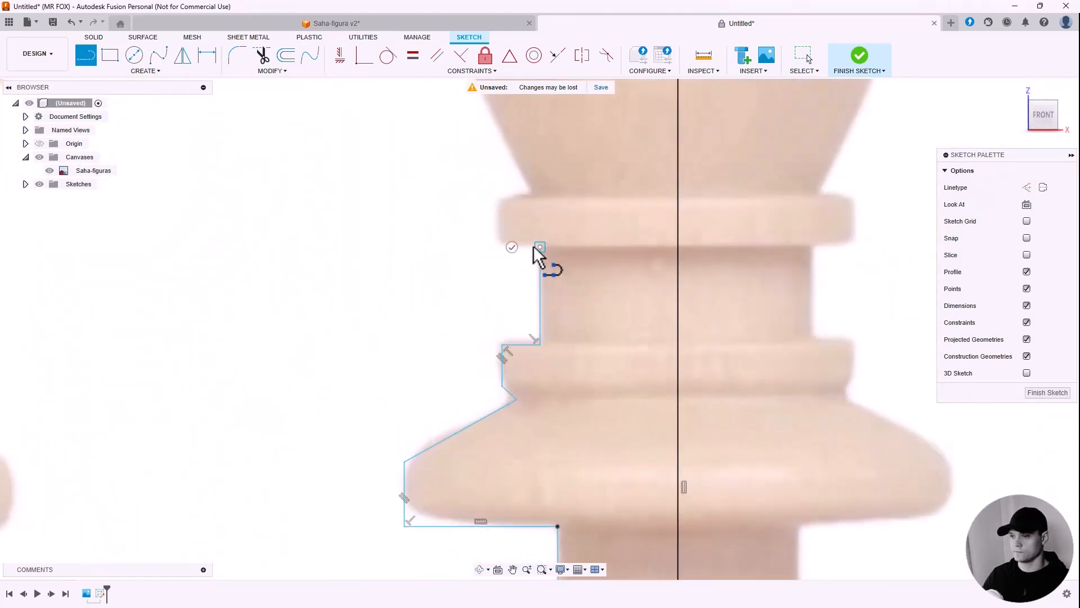
- Outline the upper ring with a horizontal line outward, a vertical edge, and a horizontal line back to the foot of the head
scroll(502, 253, "up", 4)
left_click(497, 241)
left_click(497, 158)
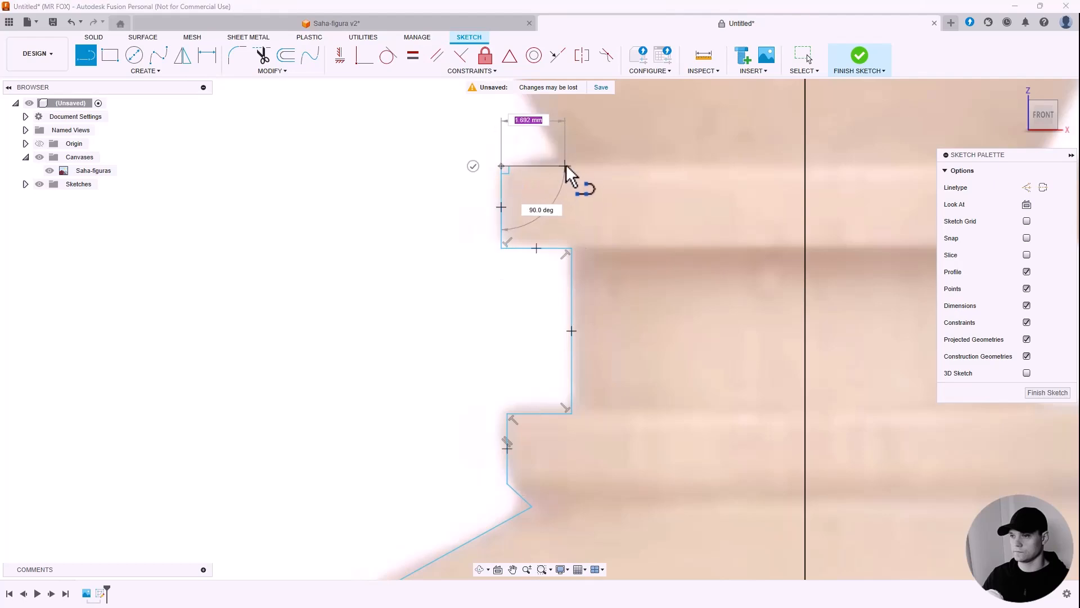
left_click(564, 166)
- Trace the flaring side of the king's head with a 3-point arc from the upper ring to the head's widest corner
scroll(564, 165, "down", 4)
scroll(567, 160, "down", 3)
scroll(563, 283, "down", 2)
scroll(580, 234, "up", 6)
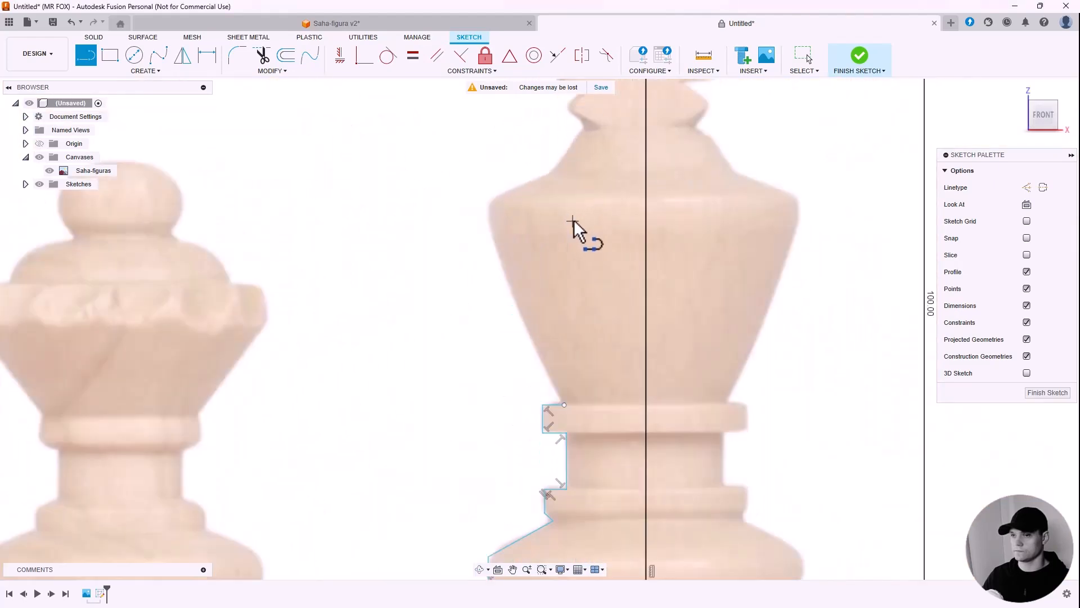
left_click(155, 73)
mouse_move(174, 117)
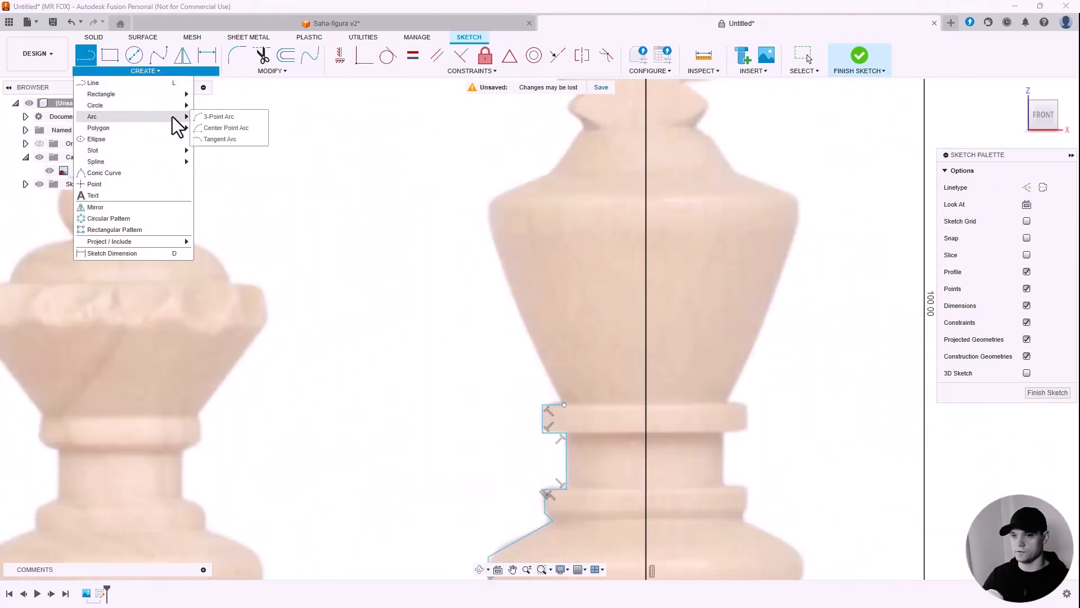
left_click(214, 117)
left_click(564, 405)
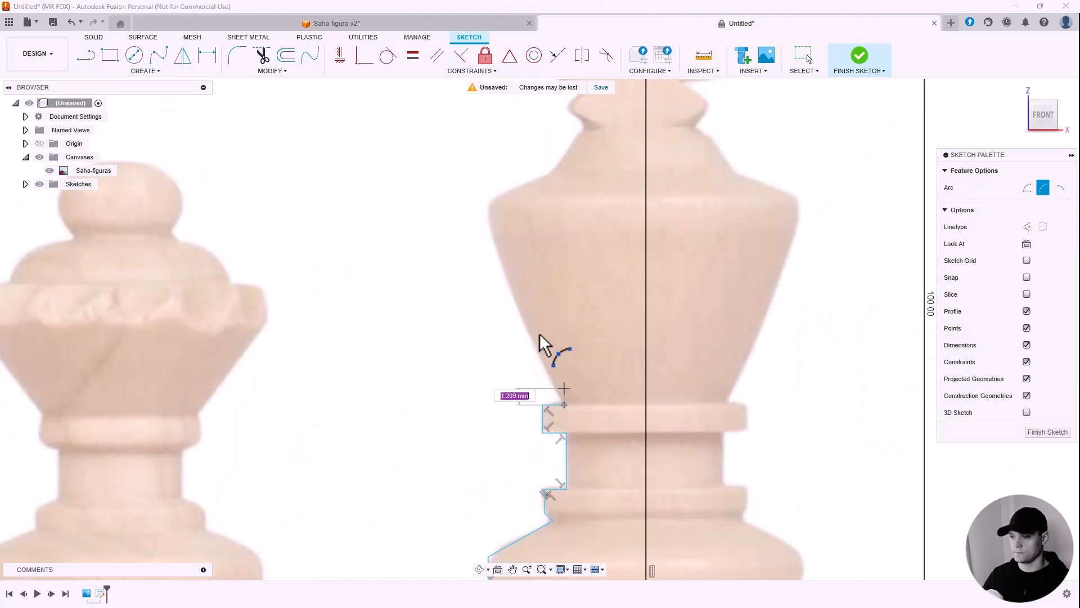
left_click(489, 206)
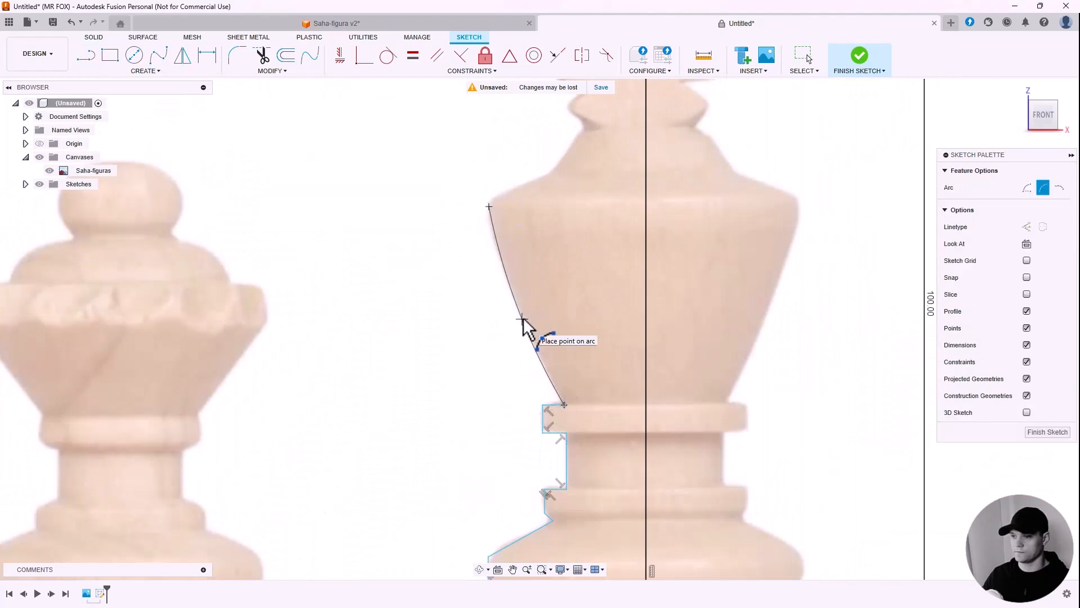
left_click(522, 319)
- Trace the rounded shoulder with a 3-point arc from the head's widest corner to the base of the small cone
left_click(488, 207)
left_click(553, 174)
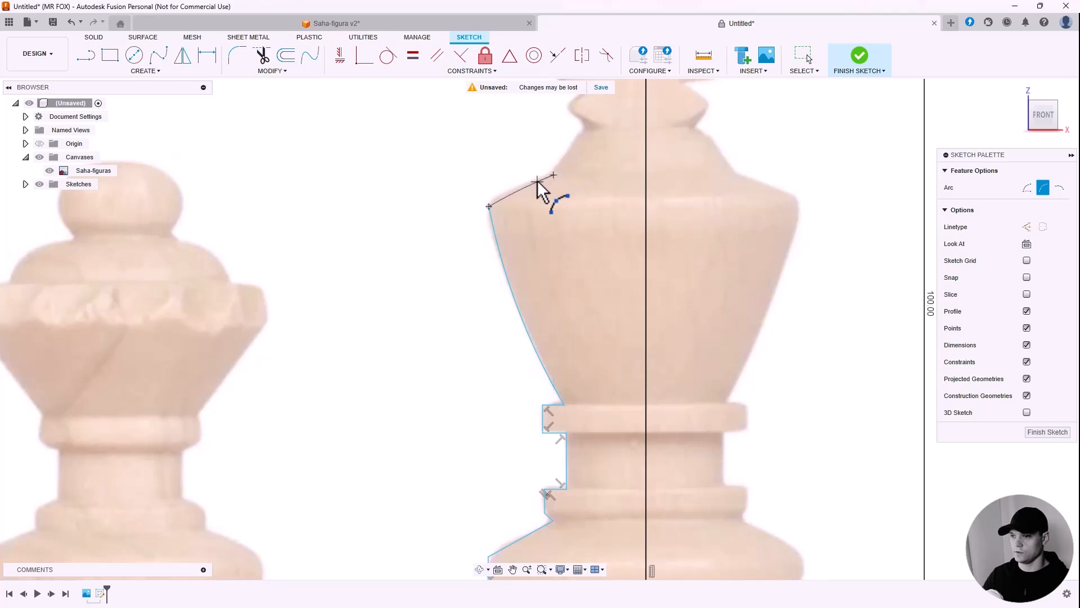
scroll(518, 186, "up", 5)
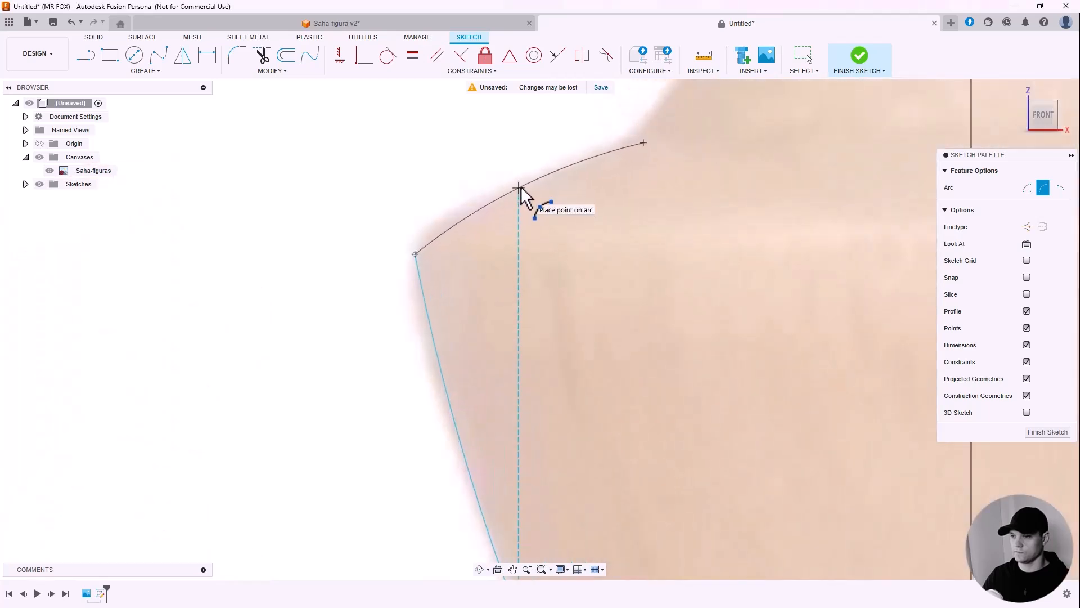
- Draw a line chain from the shoulder arc up the cone, inward into the notch, and around the pointed foot of the cross
scroll(465, 338, "down", 8)
scroll(511, 284, "up", 5)
key("l")
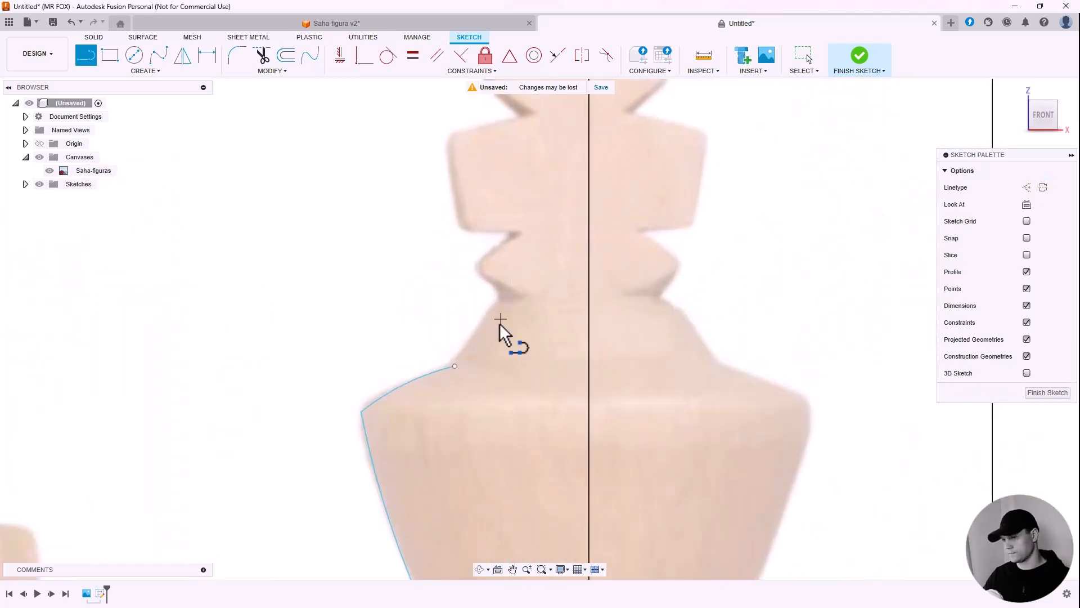
left_click(455, 365)
left_click(494, 305)
scroll(520, 302, "up", 4)
left_click(519, 300)
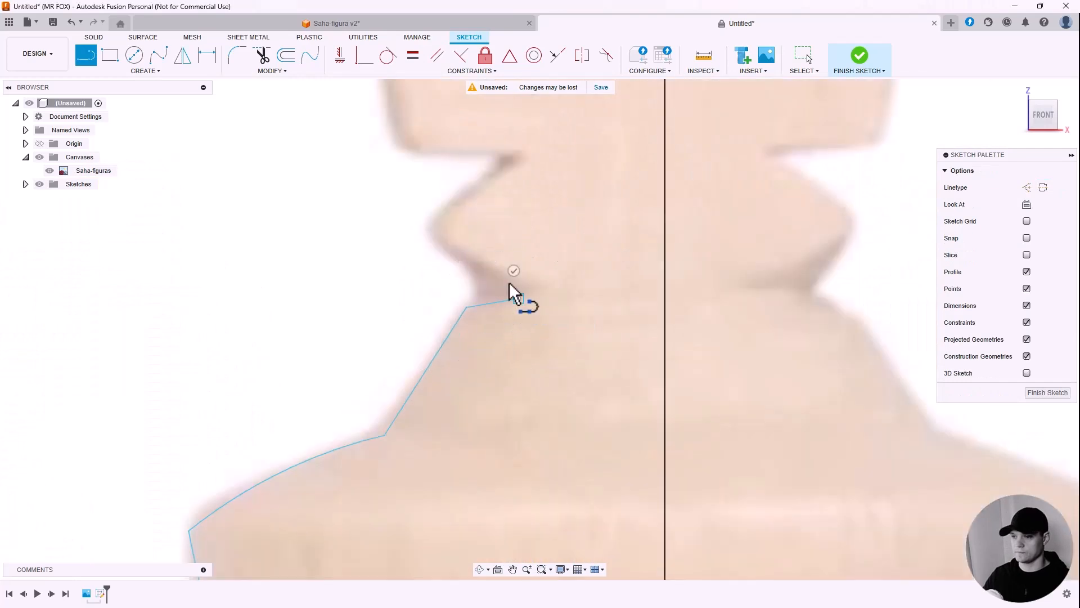
left_click(425, 226)
left_click(513, 154)
- Outline the arm of the cross with a horizontal lower edge, a slightly slanted outer edge, and a sloping upper edge running inward
scroll(514, 155, "down", 4)
scroll(458, 149, "up", 3)
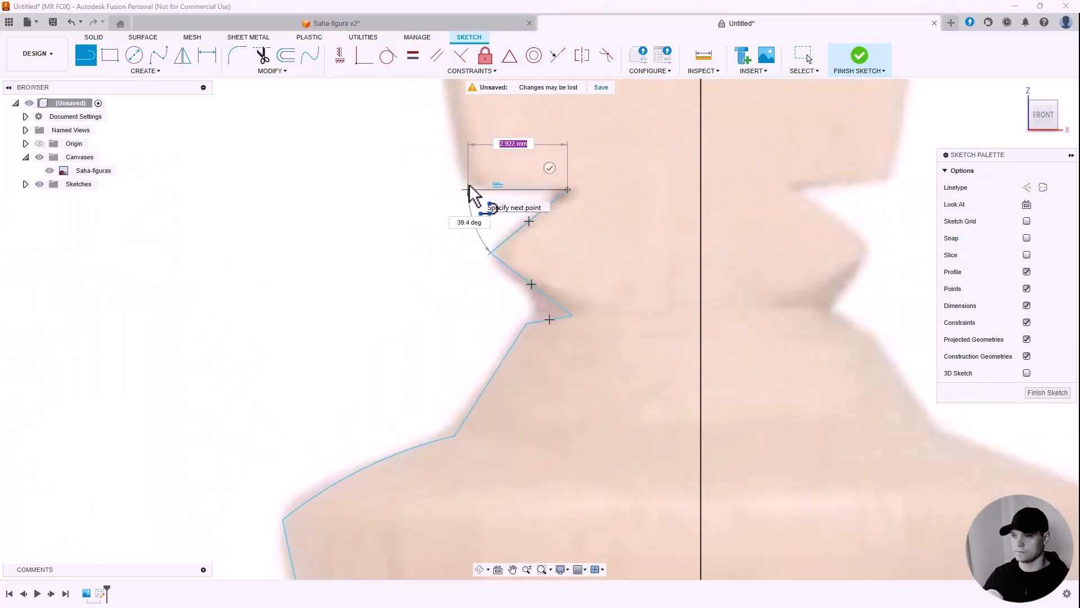
left_click(470, 188)
scroll(471, 197, "down", 5)
middle_click_drag(469, 210, 467, 276)
scroll(459, 196, "up", 5)
left_click(465, 194)
left_click(598, 159)
- Draw the cross's tip with a line out to its upper corner and a slanted line closing the profile at the axis's upper end
scroll(590, 241, "down", 4)
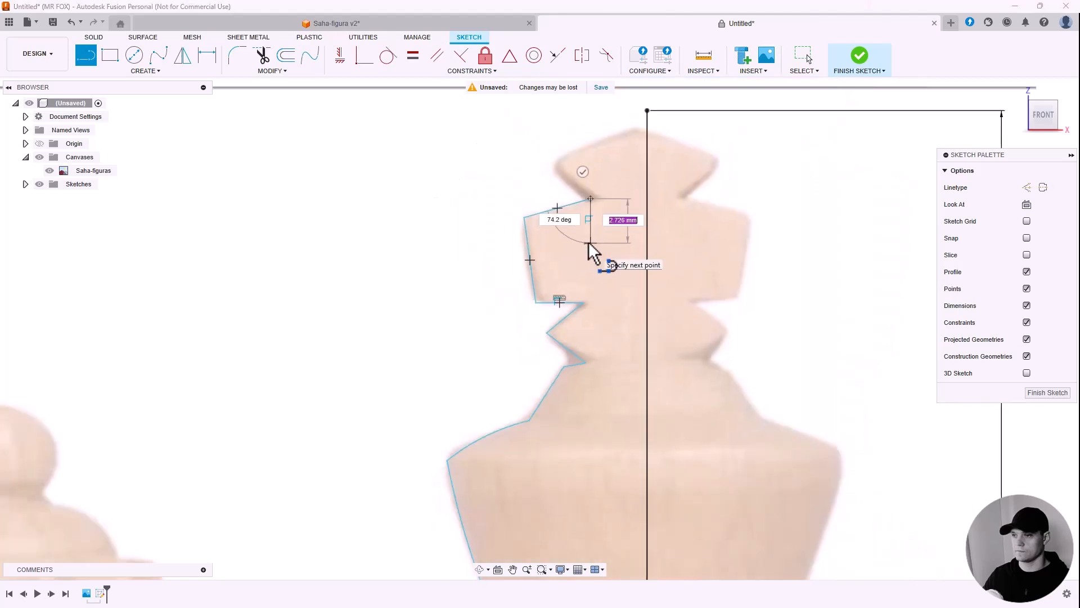
scroll(554, 152, "up", 4)
left_click(553, 165)
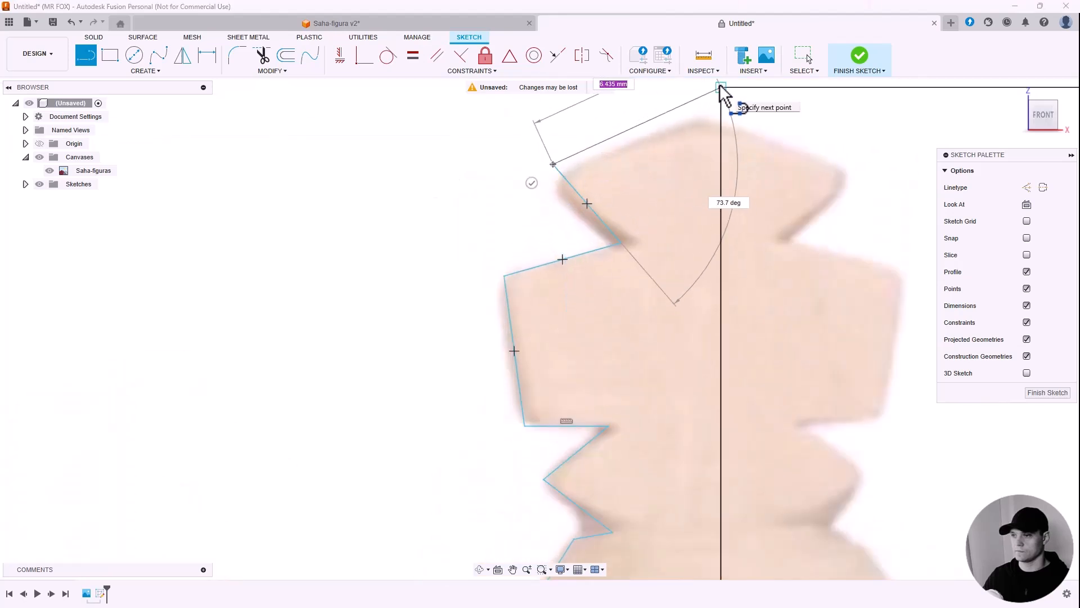
scroll(660, 164, "down", 4)
scroll(550, 197, "up", 5)
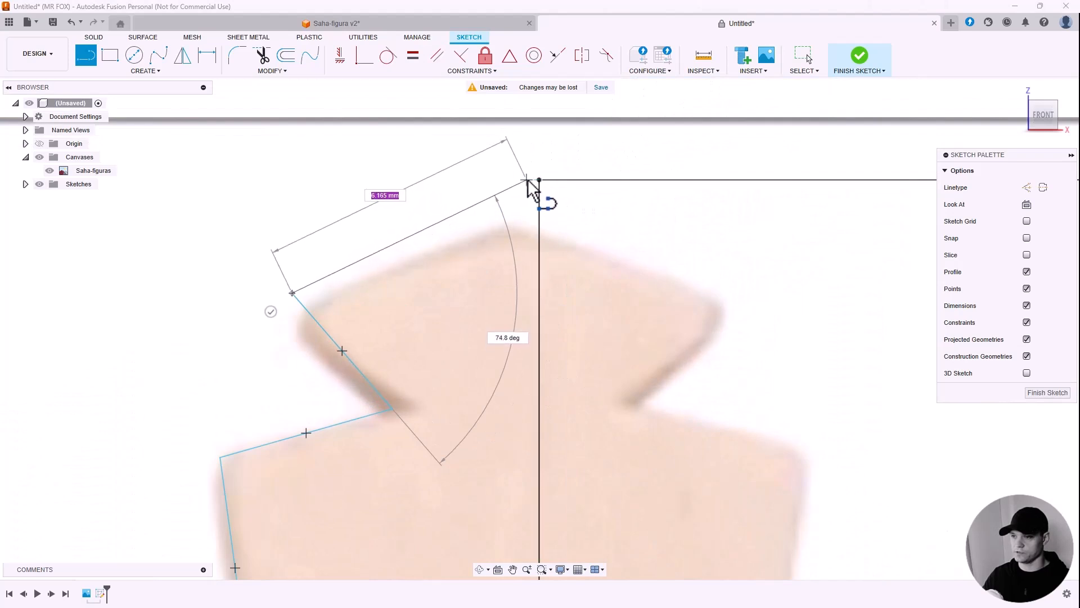
left_click(535, 178)
scroll(537, 185, "down", 6)
key("Escape")
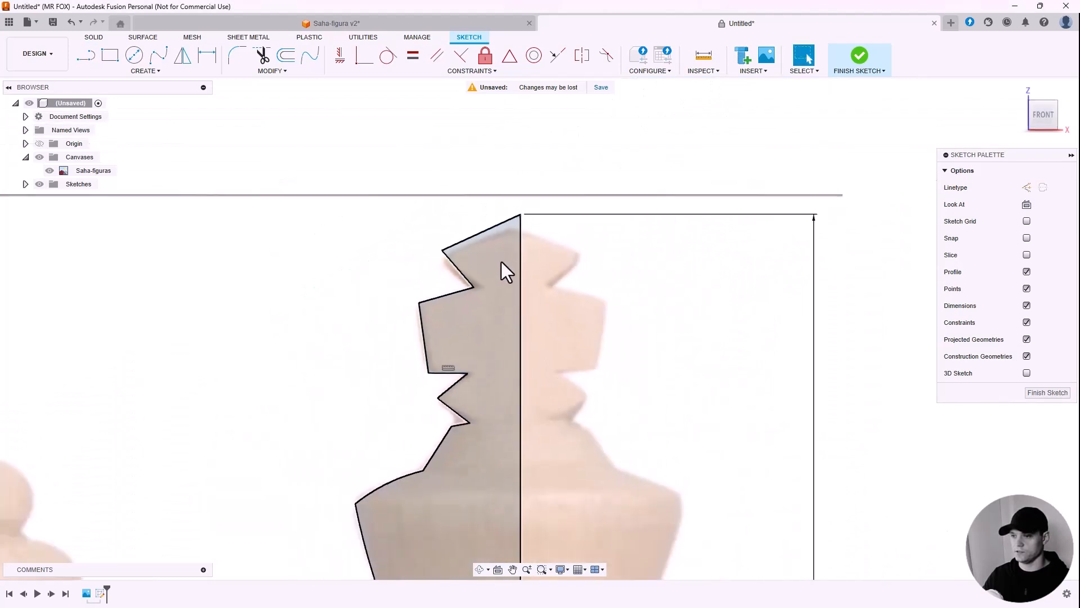
- Delete the slanted closing line at the top of the cross and redraw it from the upper corner to the axis's upper end
scroll(501, 250, "down", 3)
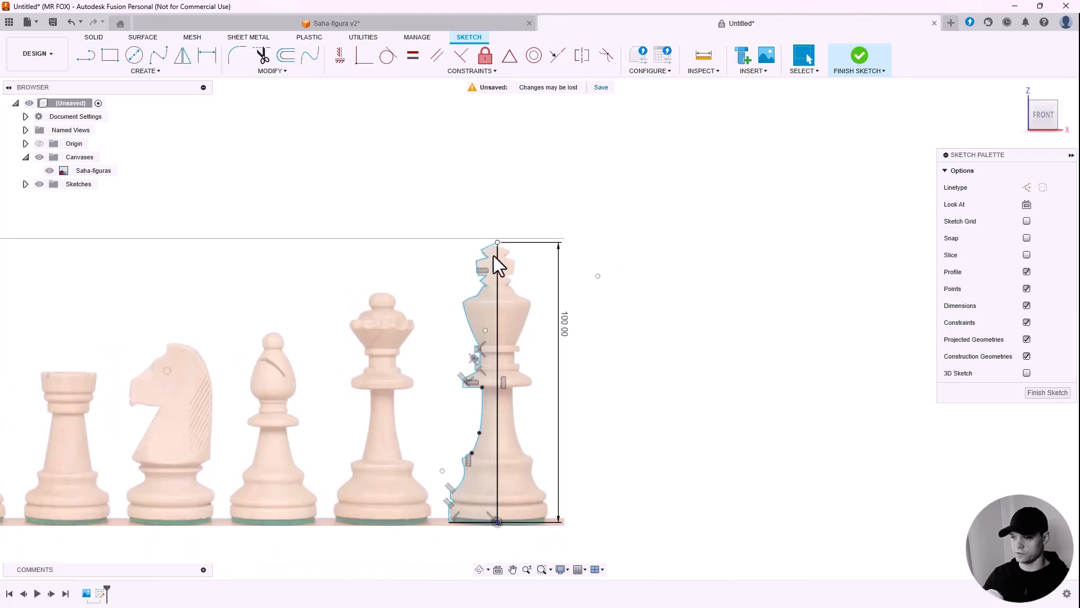
scroll(488, 248, "up", 8)
left_click(488, 261)
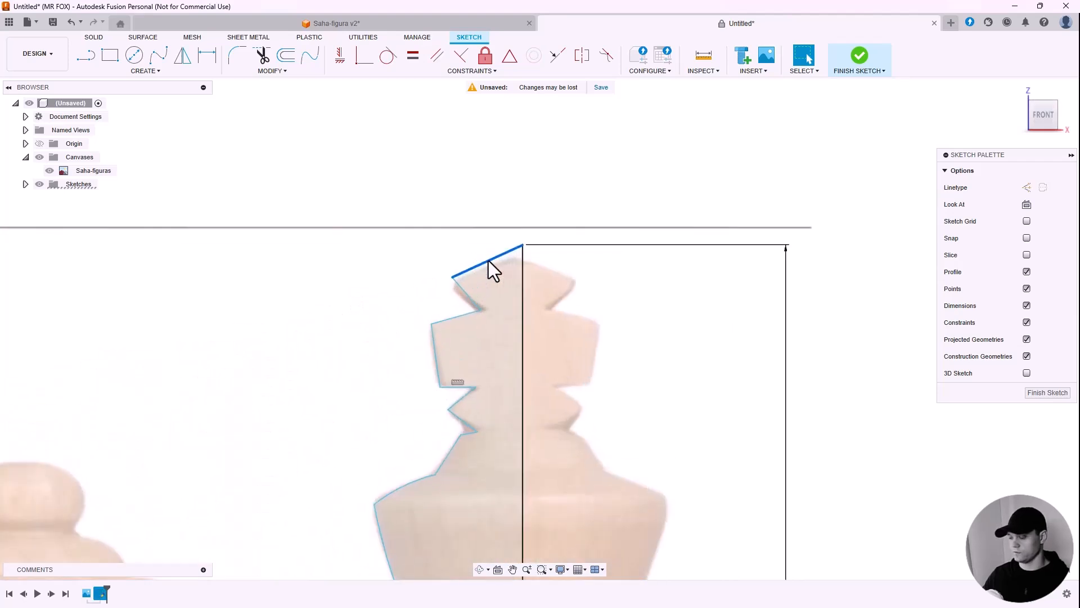
scroll(501, 309, "down", 6)
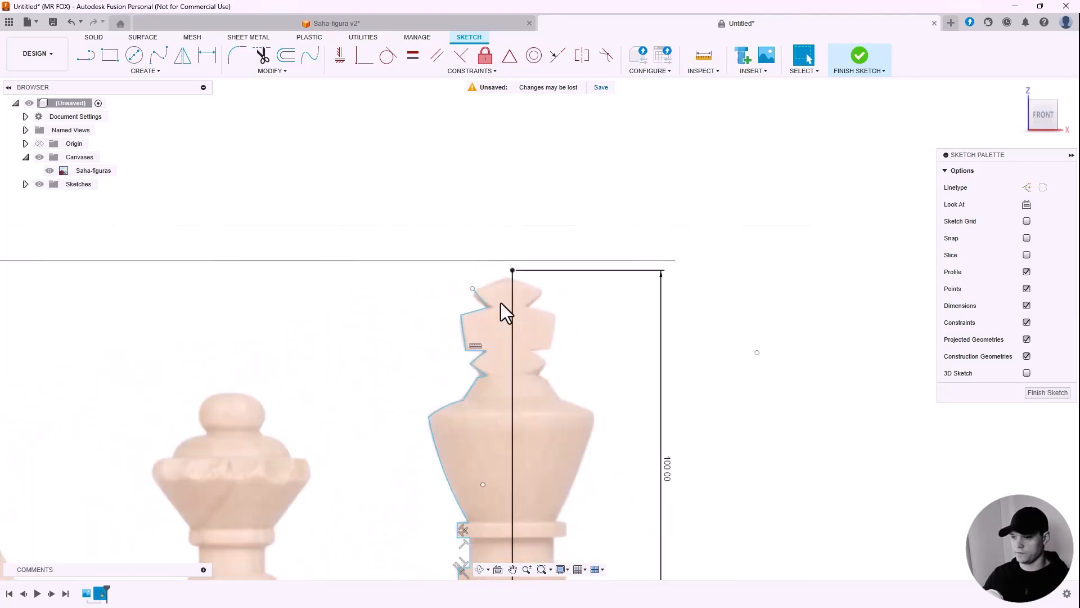
scroll(471, 295, "up", 4)
scroll(490, 166, "down", 5)
scroll(487, 163, "up", 8)
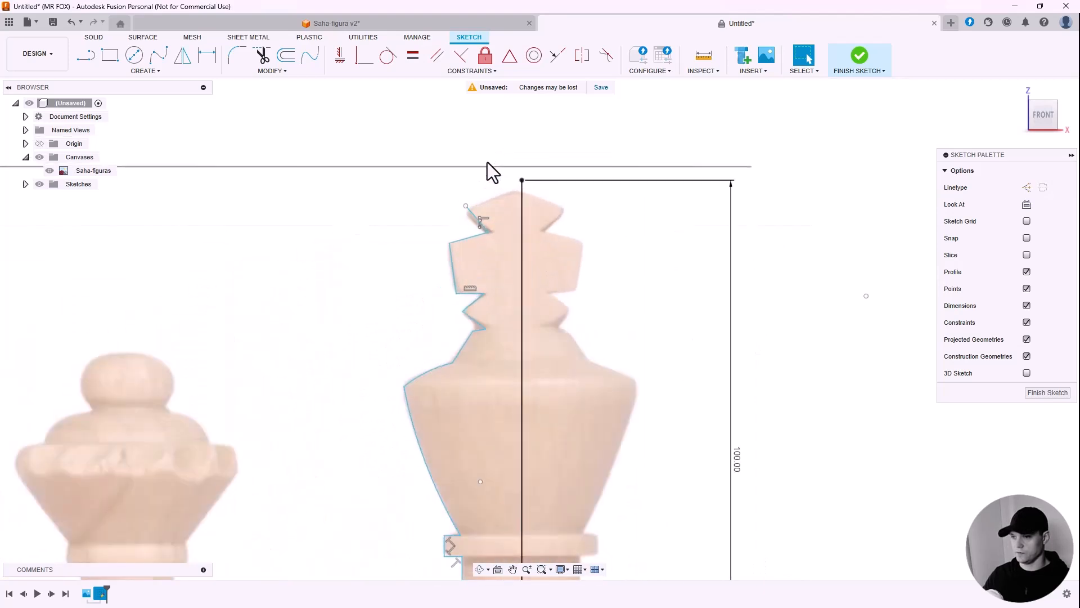
key("l")
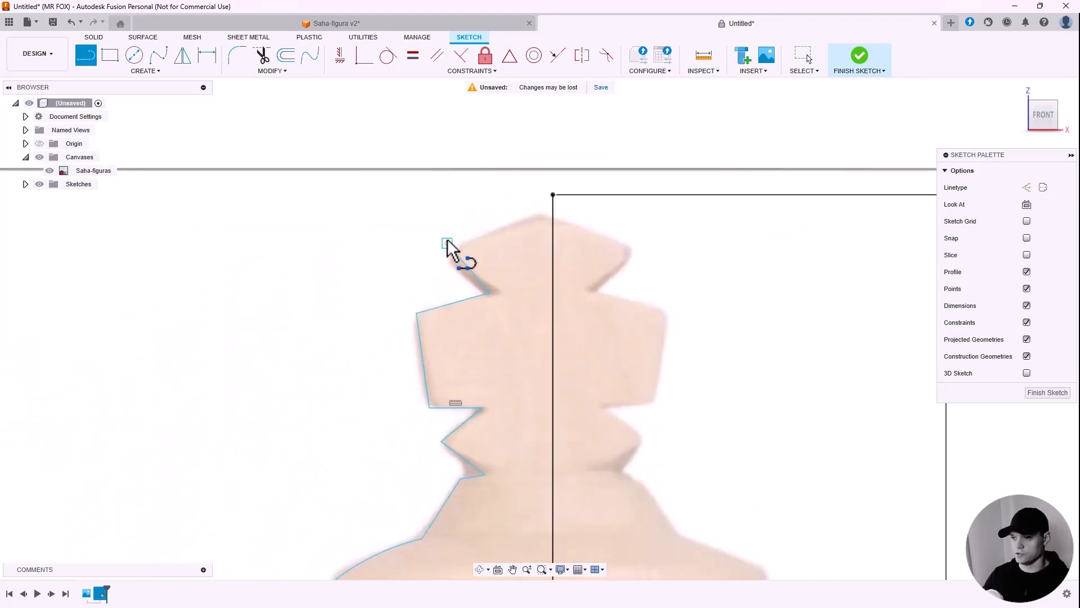
left_click(448, 244)
left_click(553, 195)
key("Escape")
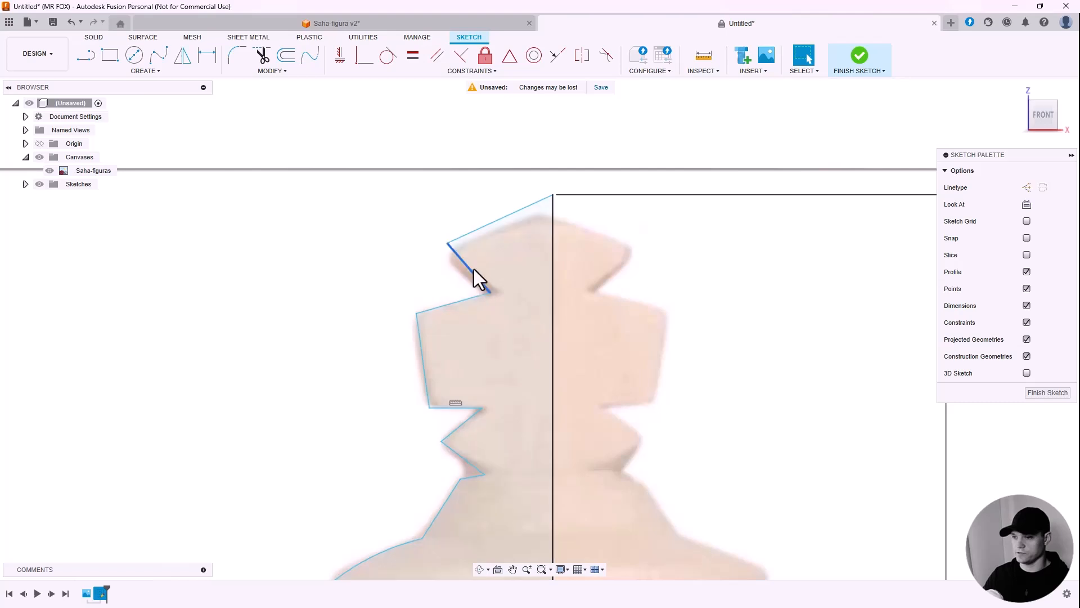
- Finish the half-profile sketch and hide the Saha-figuras reference canvas
scroll(466, 241, "down", 6)
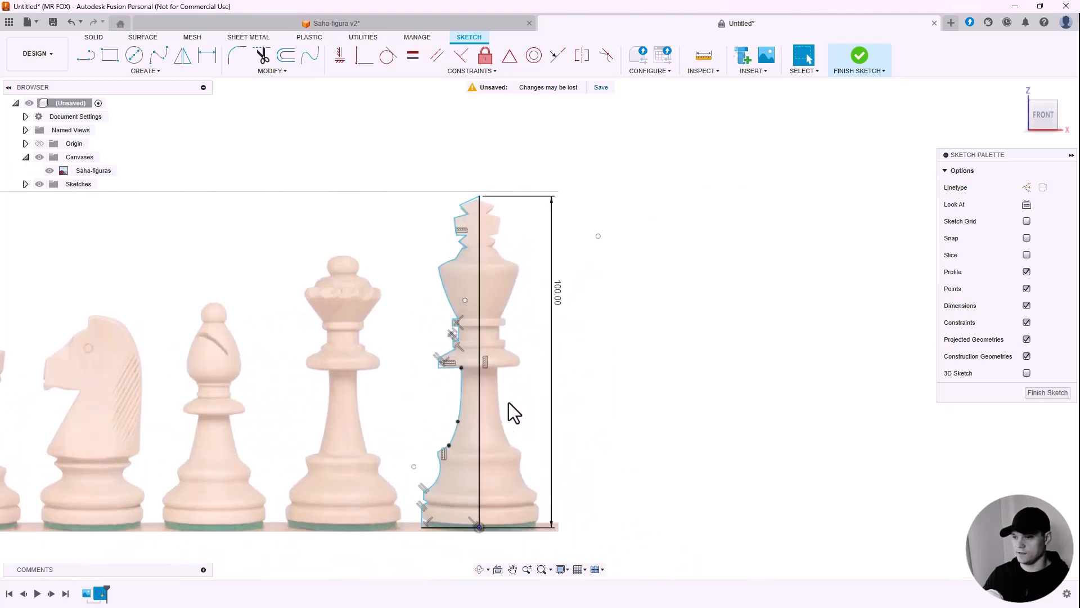
left_click(1045, 392)
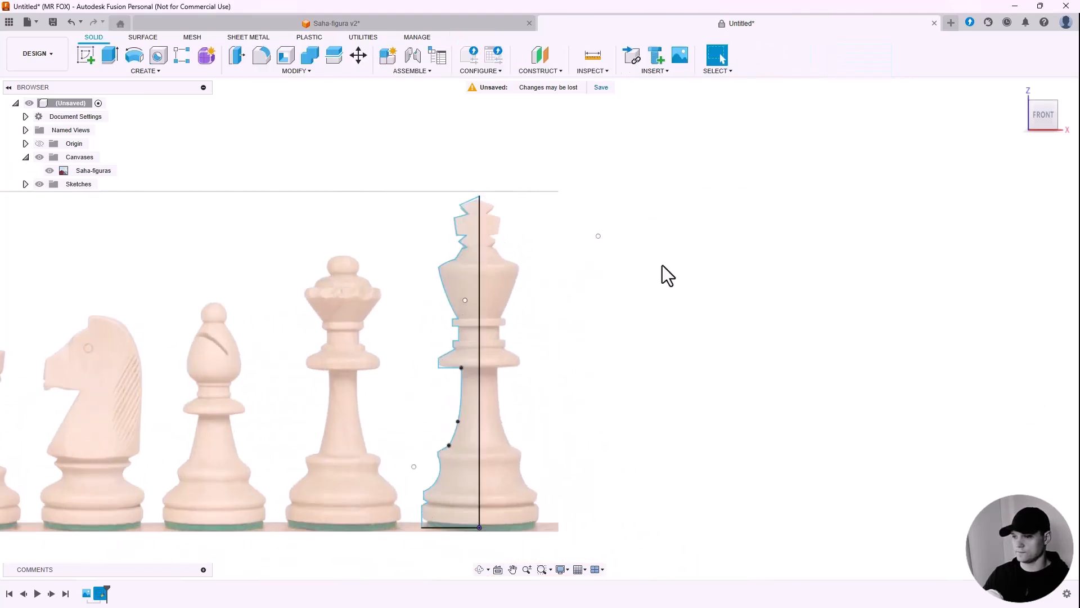
scroll(662, 267, "down", 4)
mouse_move(620, 270)
middle_mouse_down("shift")
mouse_move(628, 293)
mouse_move(565, 295)
middle_mouse_up("shift")
scroll(562, 292, "up", 3)
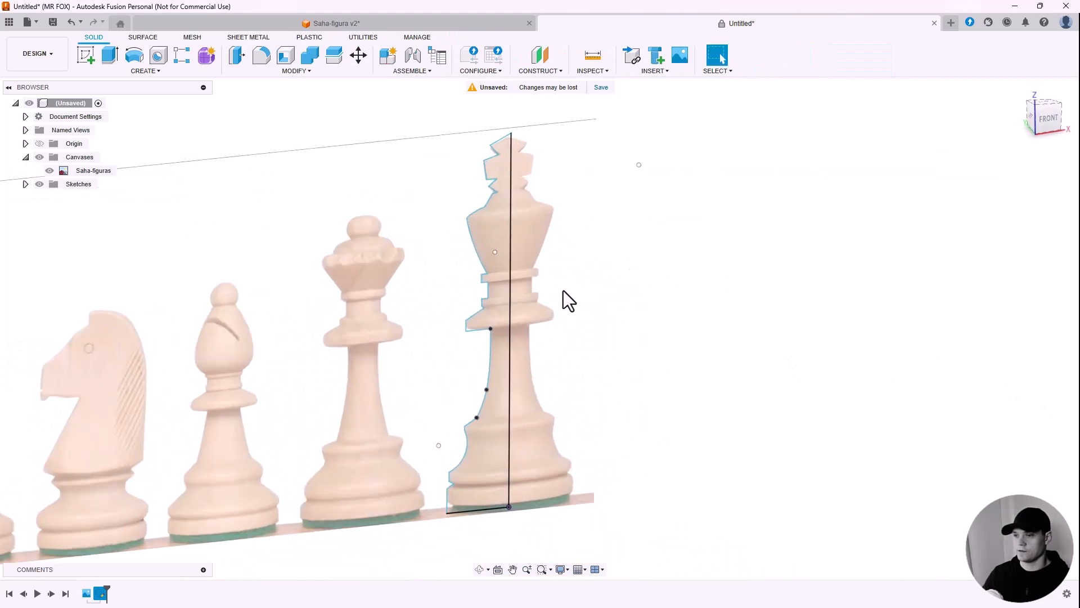
scroll(595, 202, "down", 1)
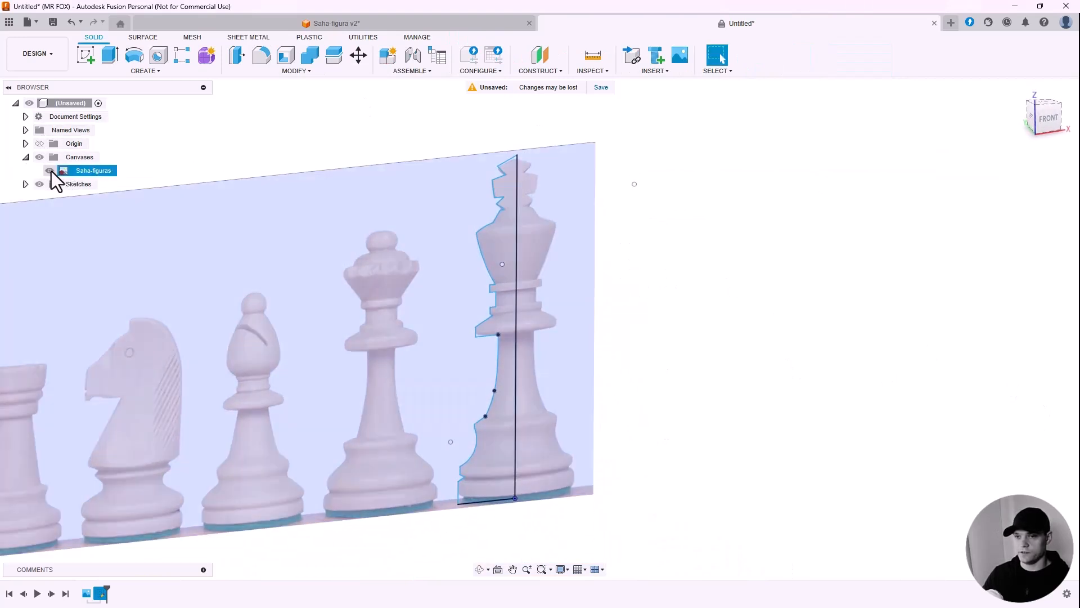
left_click(50, 170)
scroll(606, 239, "up", 2)
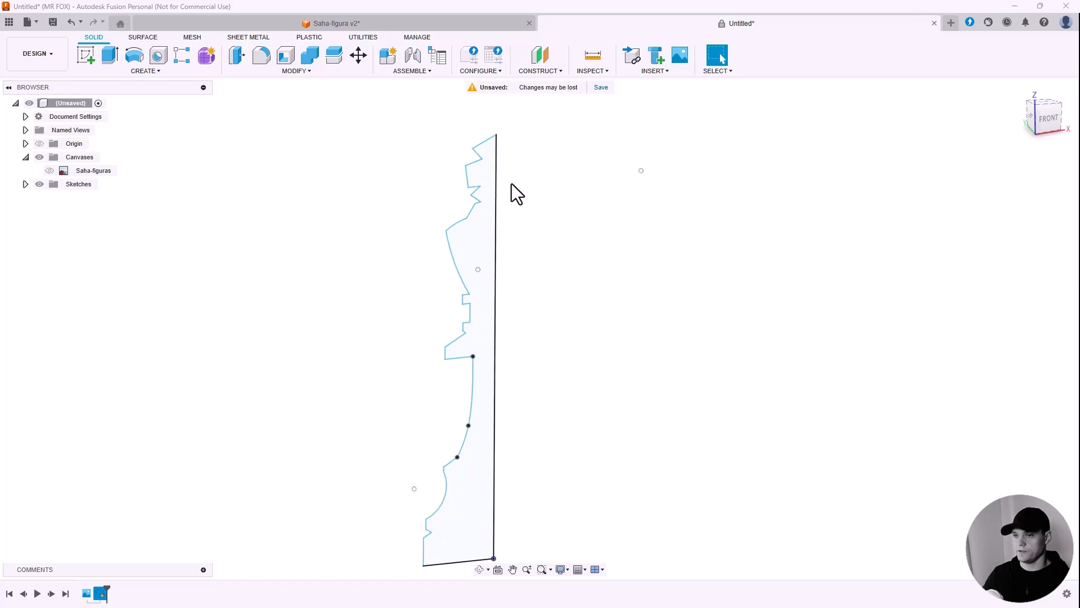
scroll(237, 229, "down", 2)
mouse_move(422, 221)
middle_mouse_down("shift")
mouse_move(381, 193)
mouse_move(427, 205)
middle_mouse_up("shift")
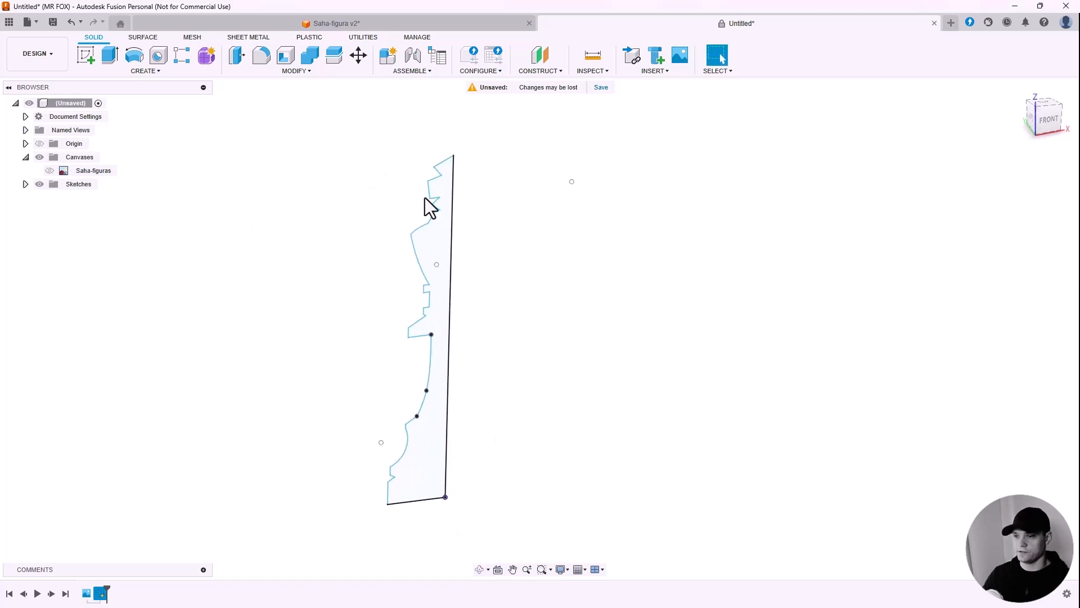
- Revolve the closed half profile 360° around its vertical centre line as a new body
left_click(152, 72)
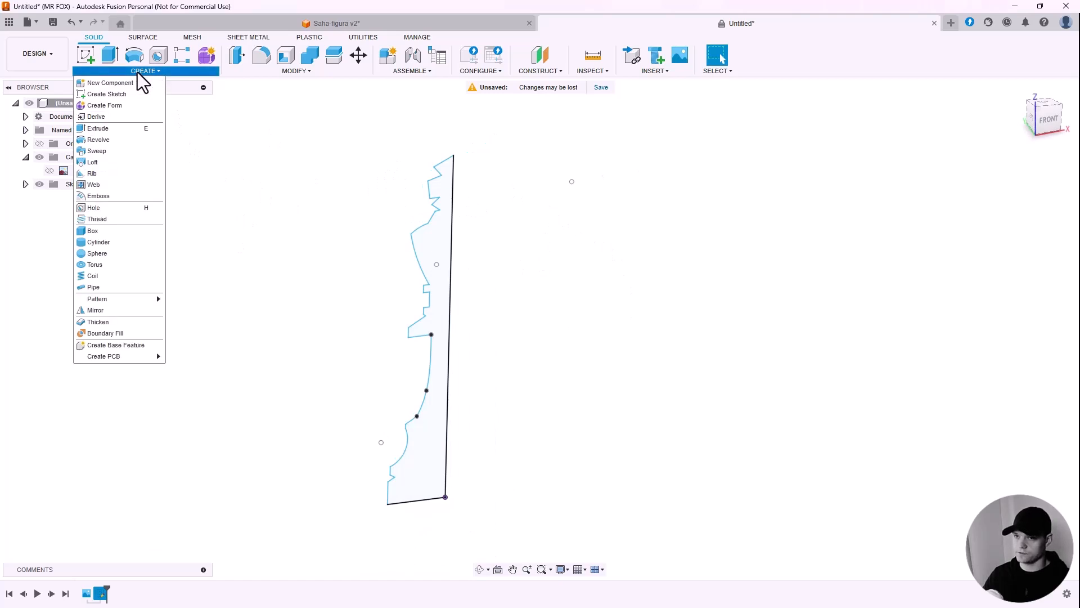
left_click(124, 140)
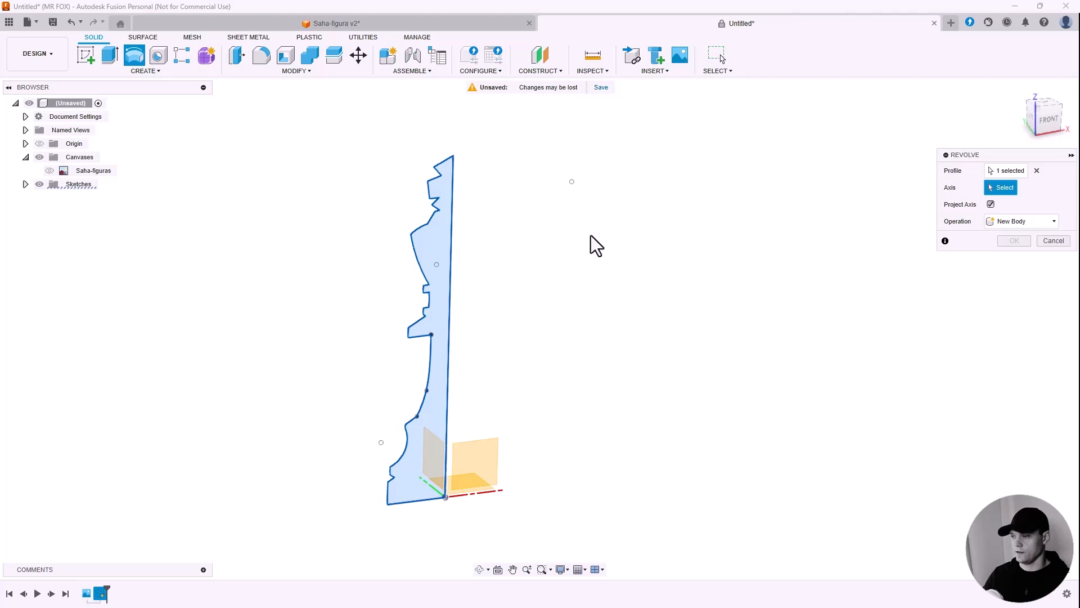
left_click_drag(1004, 155, 561, 158)
left_click(595, 173)
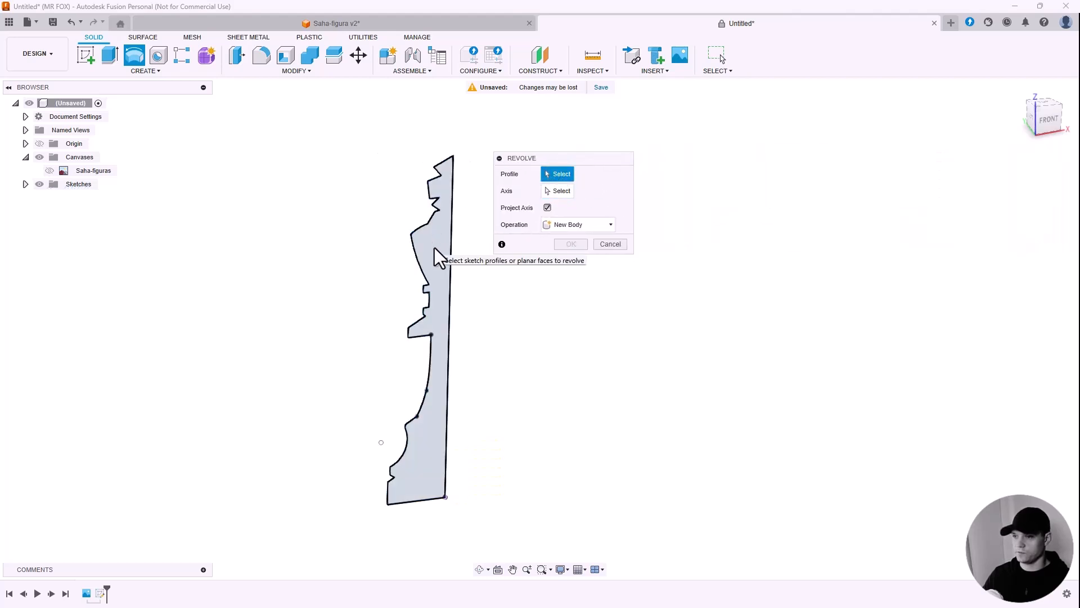
middle_click_drag(465, 232, 443, 243, "shift")
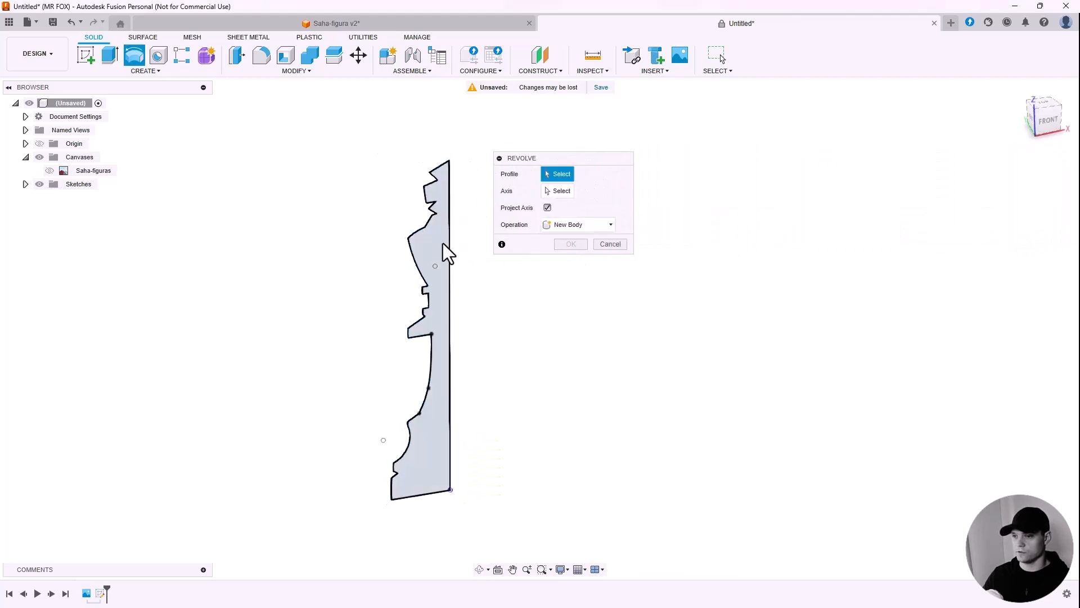
left_click(438, 243)
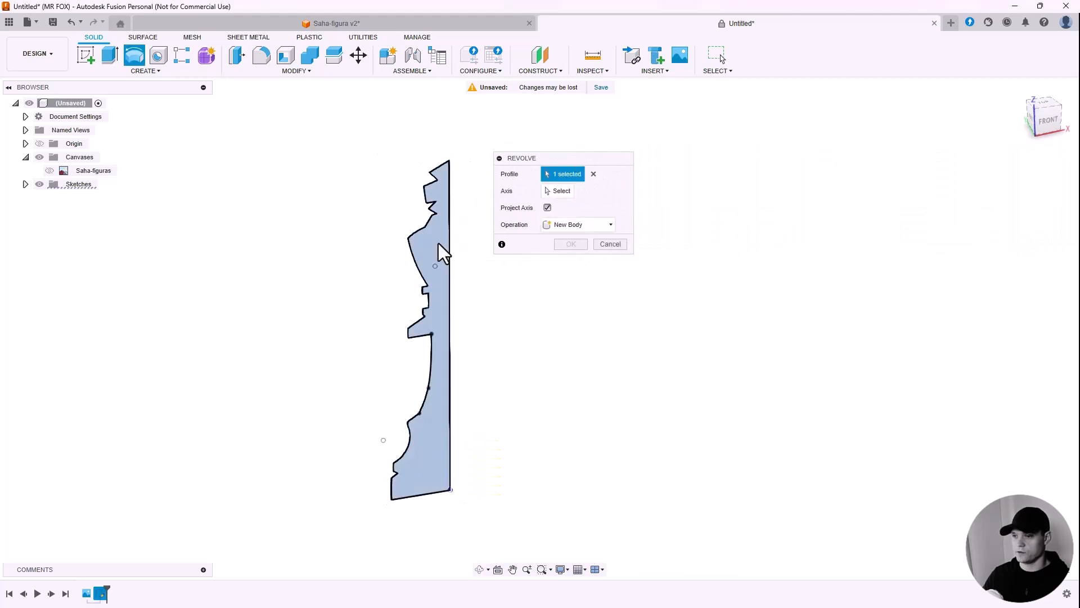
left_click(549, 191)
mouse_move(455, 248)
middle_mouse_down("shift")
mouse_move(441, 232)
mouse_move(475, 212)
mouse_move(464, 233)
middle_mouse_up("shift")
scroll(447, 256, "up", 3)
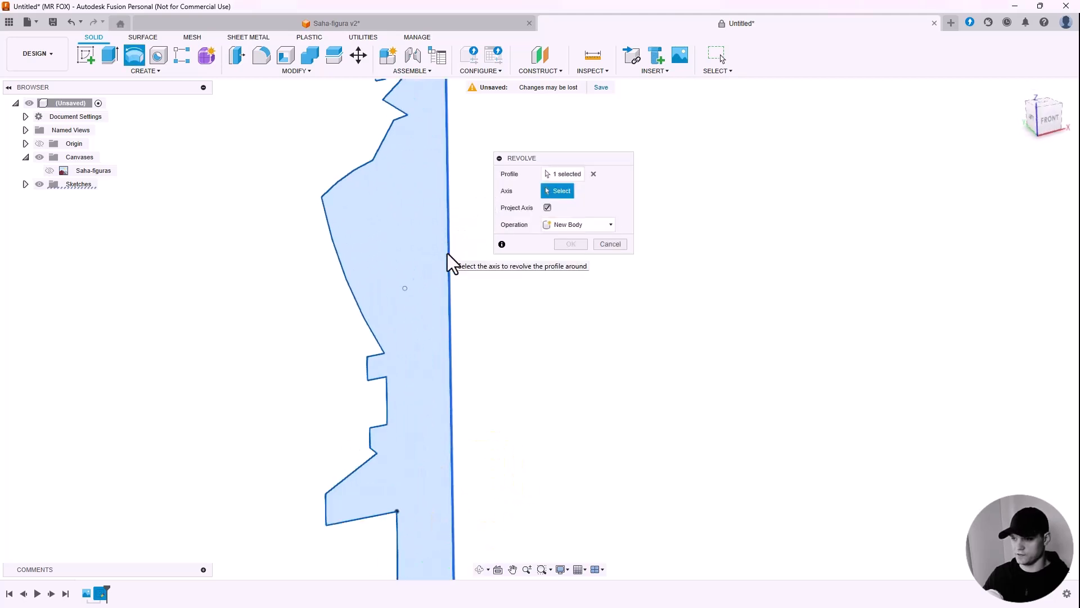
left_click(447, 253)
scroll(447, 251, "down", 3)
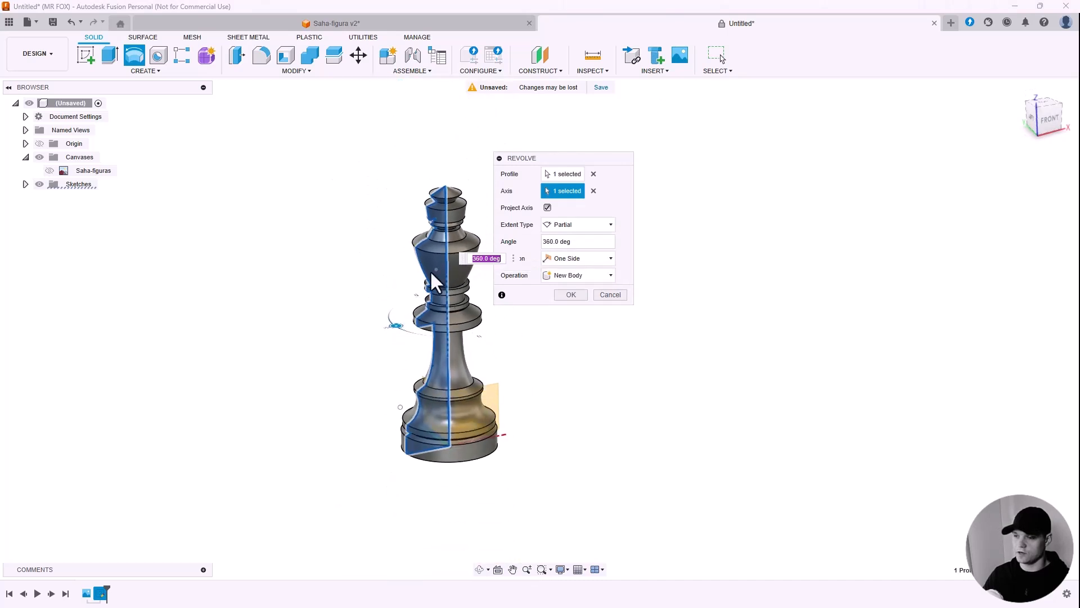
scroll(448, 247, "up", 3)
mouse_move(433, 282)
middle_mouse_down("shift")
mouse_move(425, 247)
mouse_move(422, 285)
mouse_move(421, 270)
middle_mouse_up("shift")
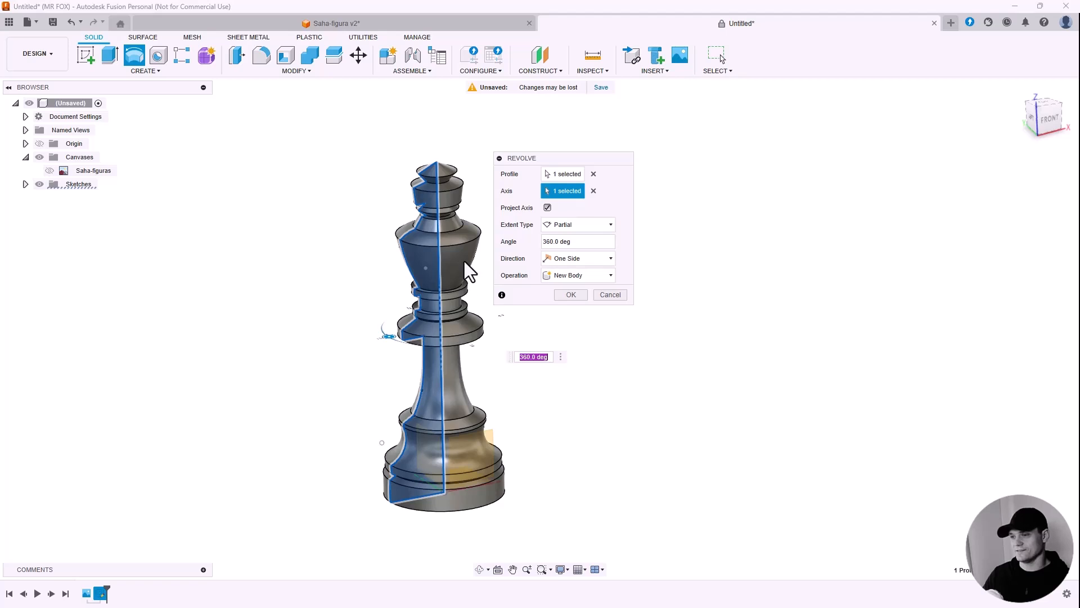
left_click_drag(557, 159, 579, 151)
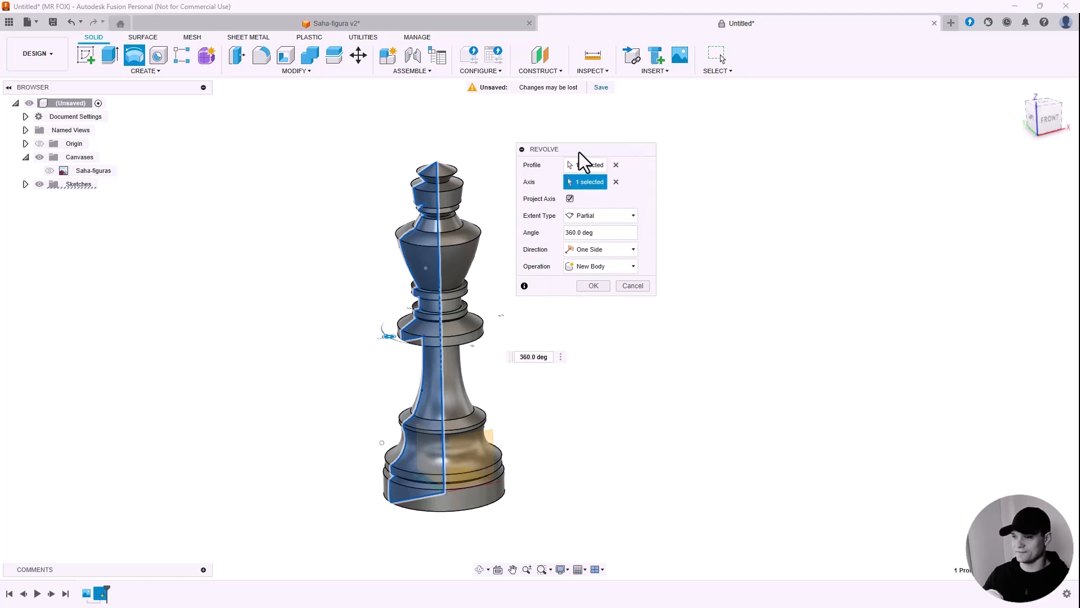
left_click(582, 285)
- Examine the revolved king from the front, including the collar and rings below the head
middle_click_drag(579, 285, 501, 269, "shift")
scroll(505, 273, "down", 2)
scroll(390, 180, "up", 4)
scroll(532, 229, "down", 2)
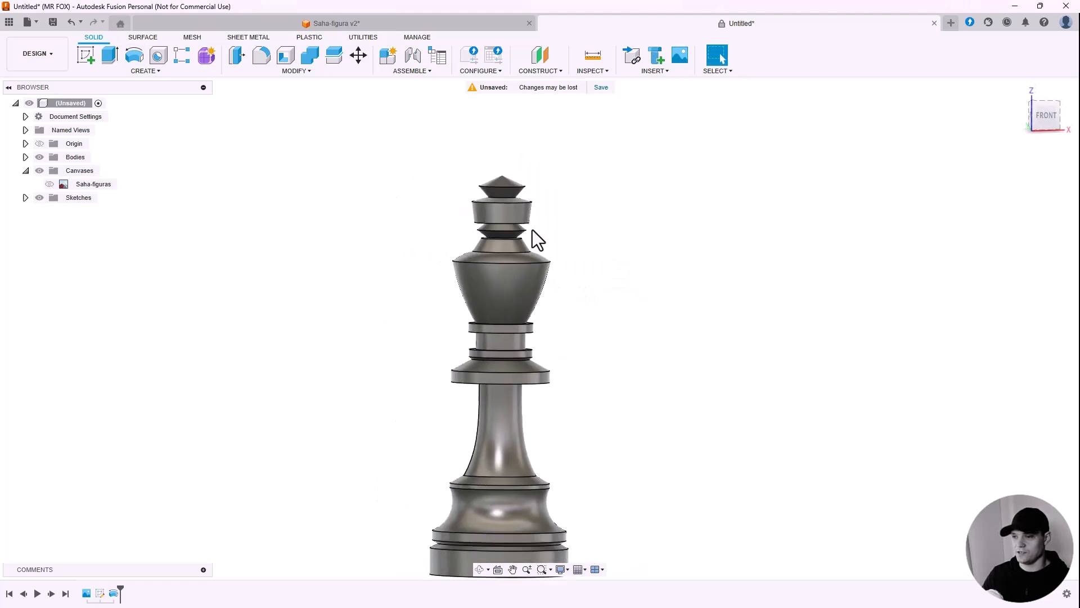
middle_click_drag(573, 239, 569, 211)
scroll(484, 345, "up", 4)
scroll(441, 303, "up", 2)
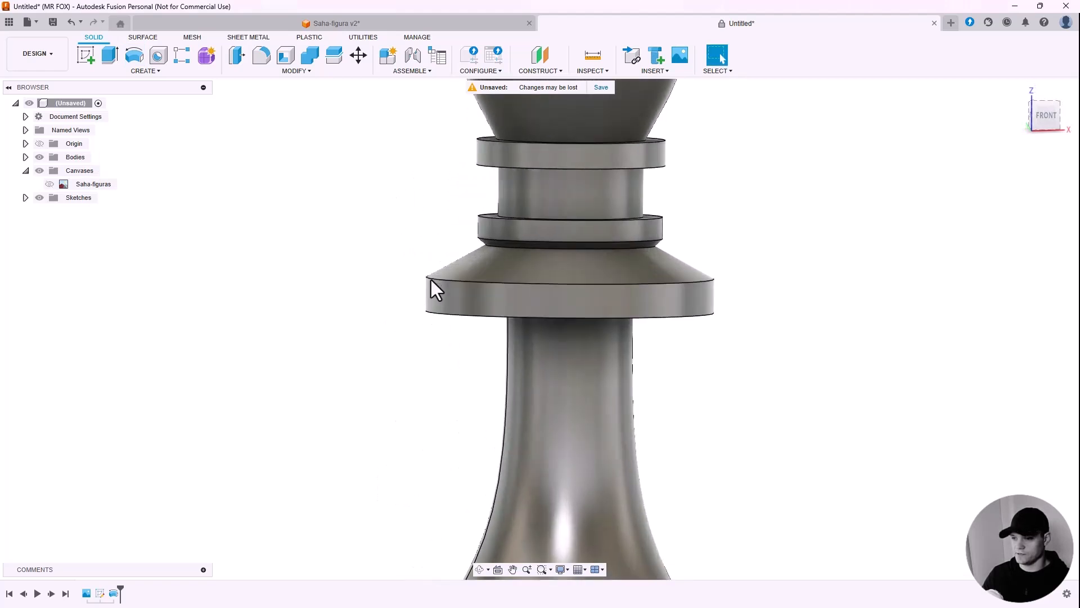
scroll(540, 354, "down", 5)
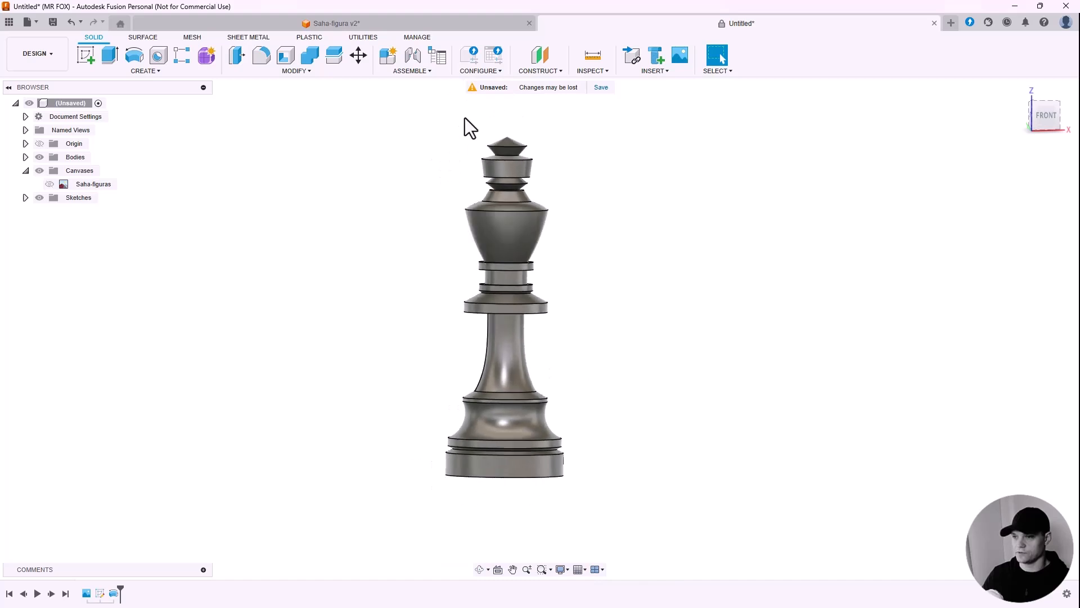
- Start a Fillet on the base's outer edges: the foot, the ring above it, and the lower edge of the ring under the stem
left_click(295, 72)
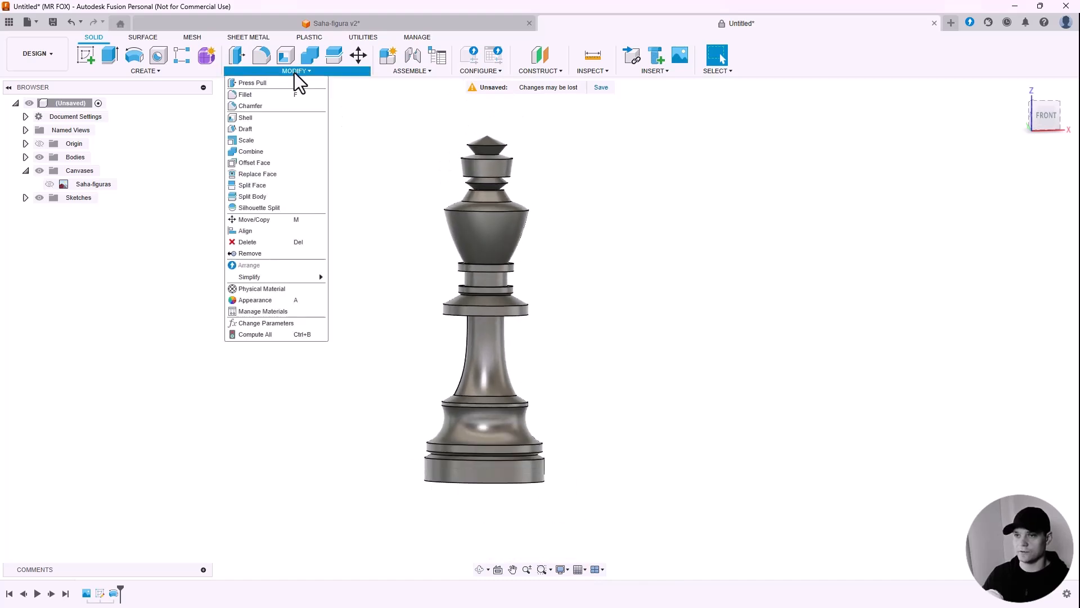
left_click(269, 93)
scroll(436, 492, "up", 2)
left_click(432, 472)
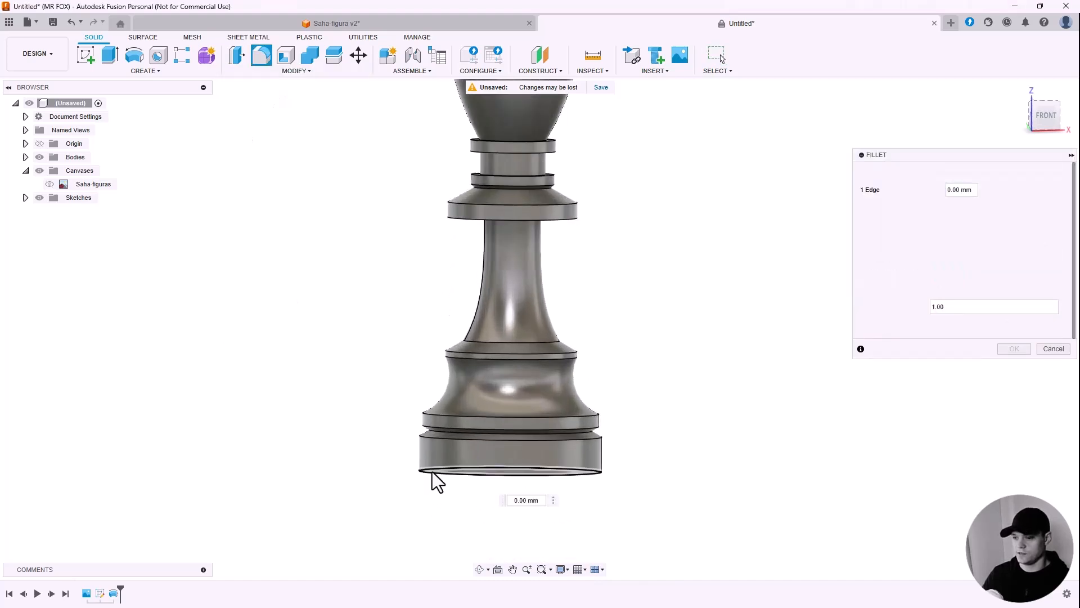
left_click(427, 437)
left_click(427, 425)
left_click(428, 418)
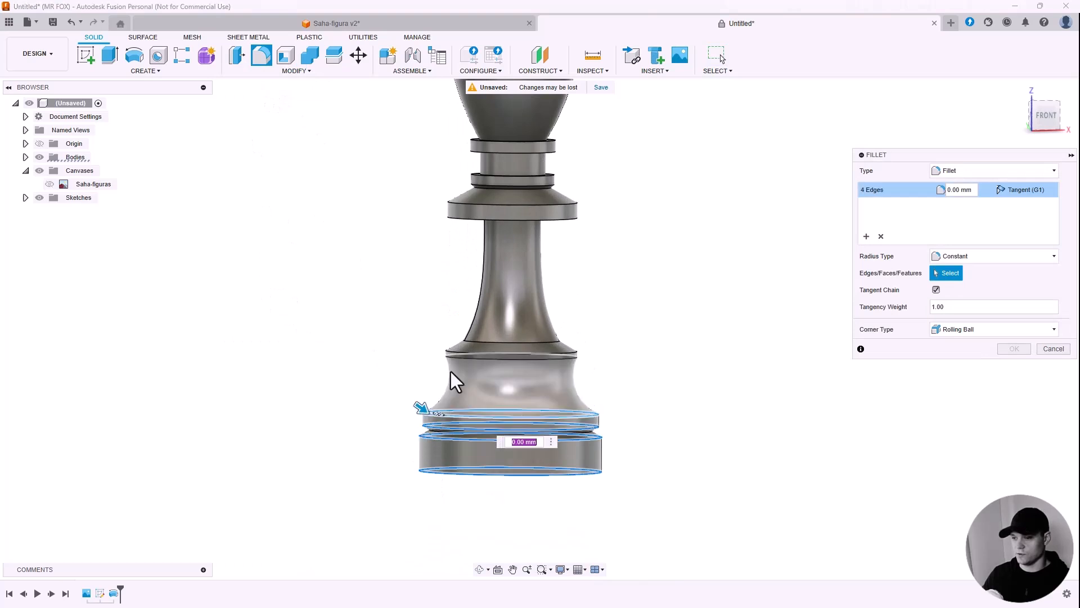
scroll(452, 355, "up", 3)
left_click(448, 351)
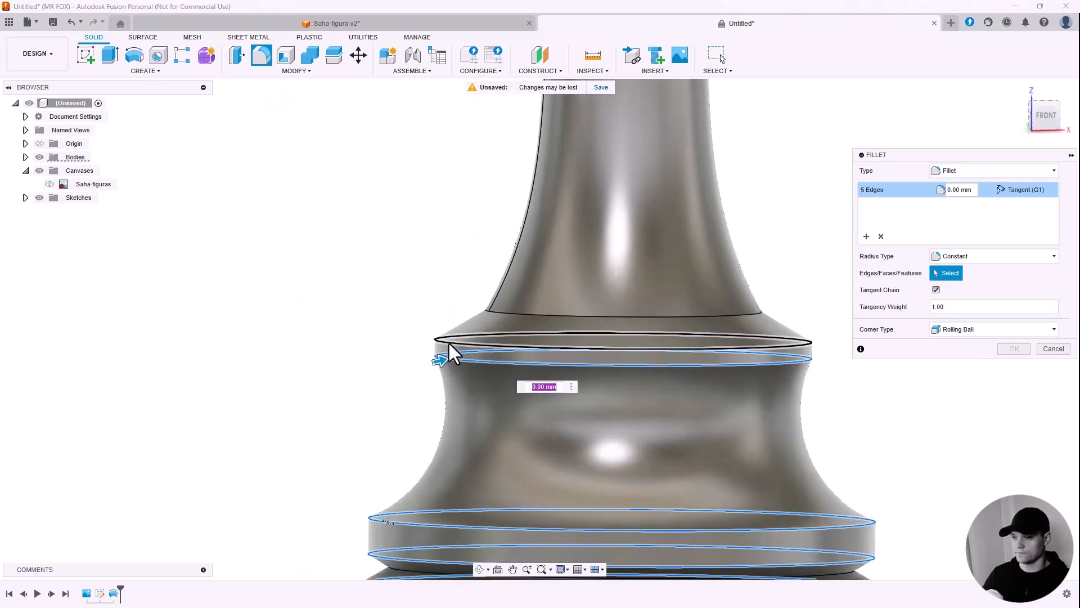
left_click(449, 354)
scroll(450, 359, "down", 3)
left_click(443, 401)
scroll(435, 430, "down", 3)
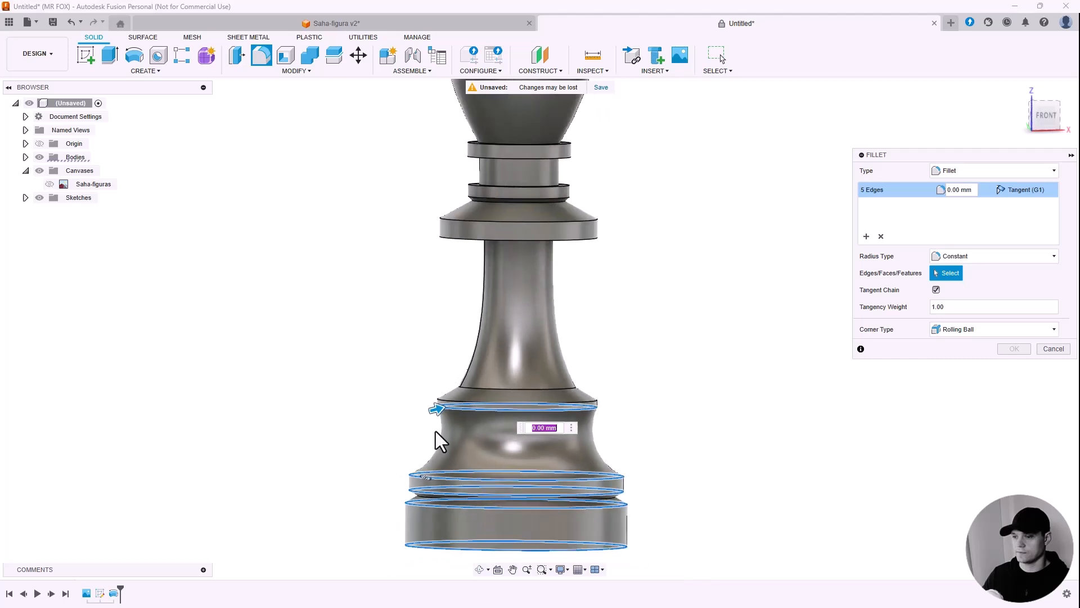
- Add both collar edges, the lower neck ring's lower edge and the upper neck ring's upper edge to the fillet selection
scroll(442, 222, "up", 5)
left_click(444, 225)
left_click(457, 272)
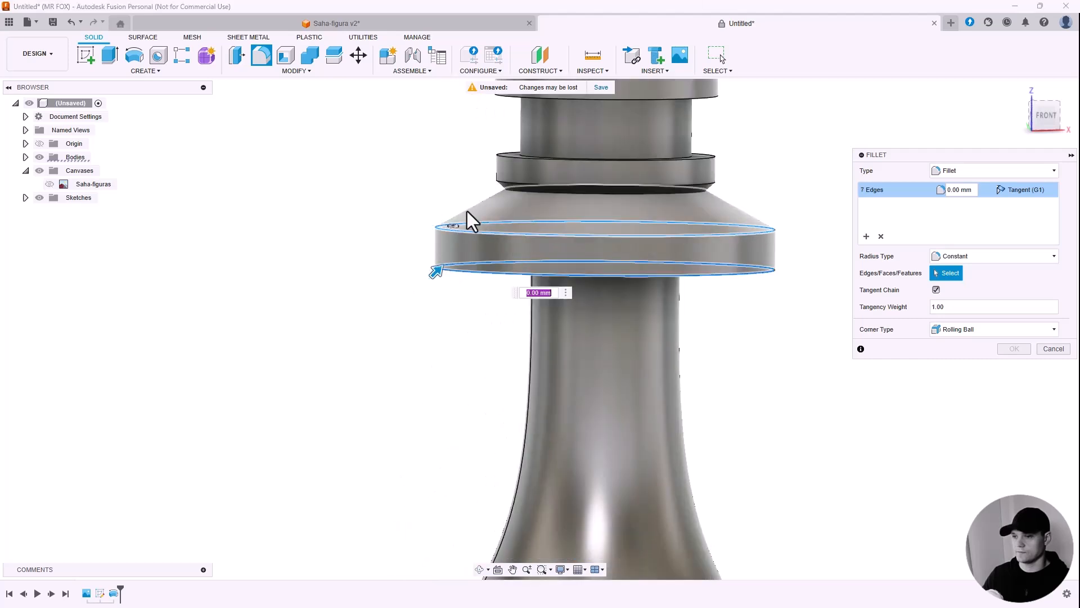
left_click(496, 181)
scroll(488, 265, "down", 3)
scroll(495, 172, "up", 2)
left_click(495, 171)
scroll(549, 401, "down", 4)
scroll(514, 225, "up", 4)
- Add the shoulder edge, the cone's top edge and the cross's outer edges, and fillet all selected edges with a 1 mm radius
left_click(513, 283)
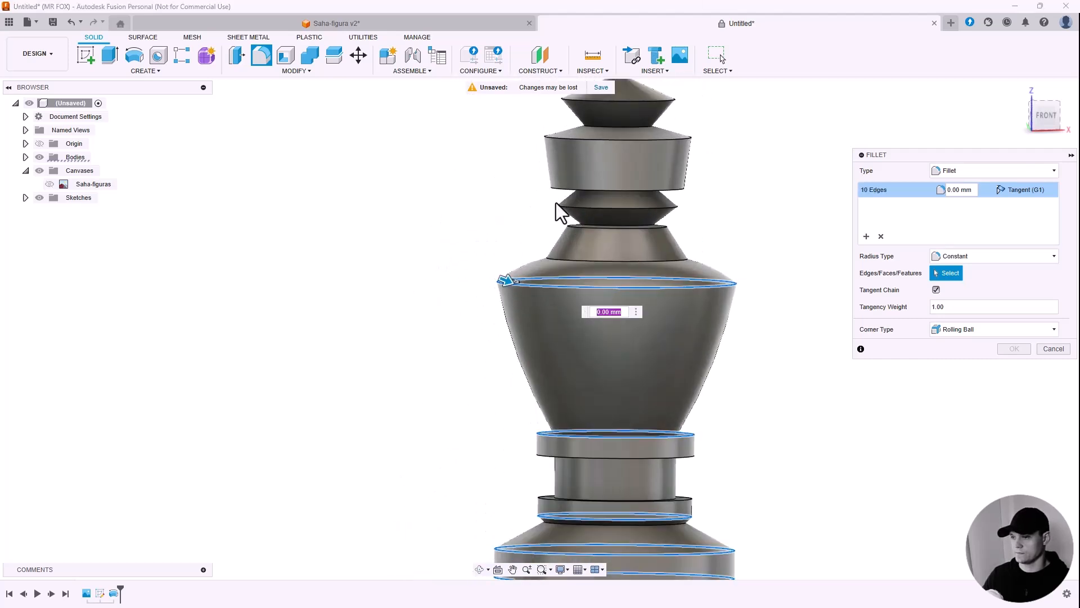
left_click(558, 205)
left_click(547, 189)
left_click(549, 137)
scroll(535, 180, "down", 2)
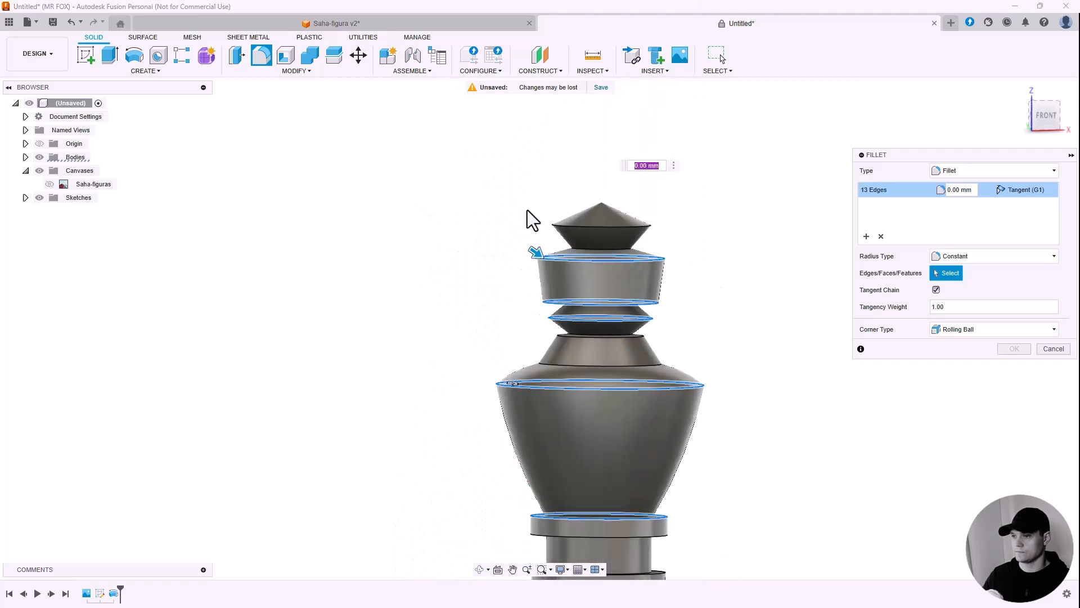
left_click(554, 225)
left_click(557, 336)
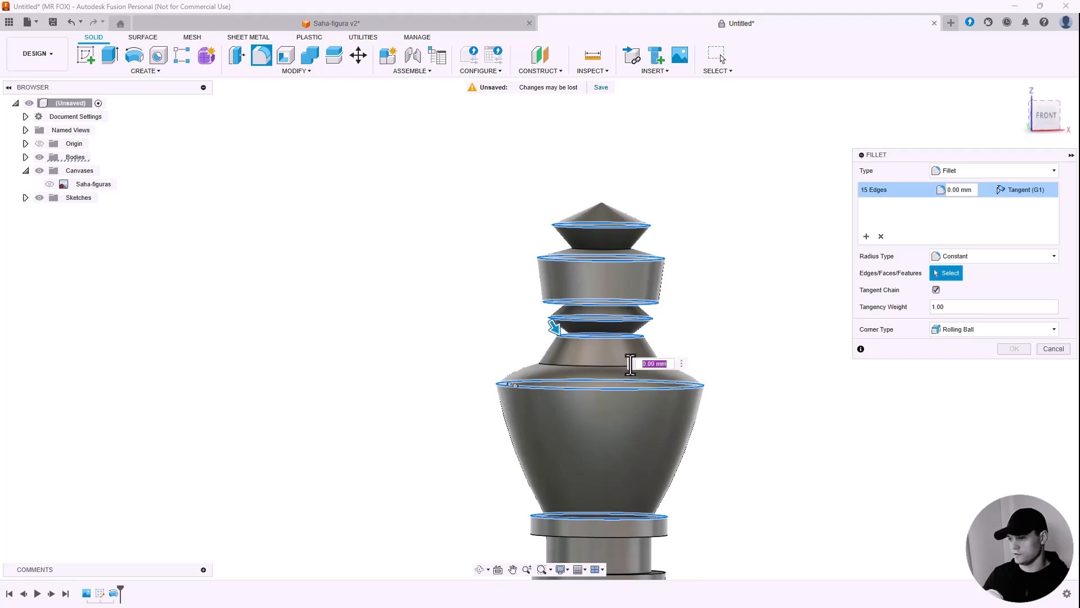
type("1")
key("Return")
scroll(484, 237, "down", 5)
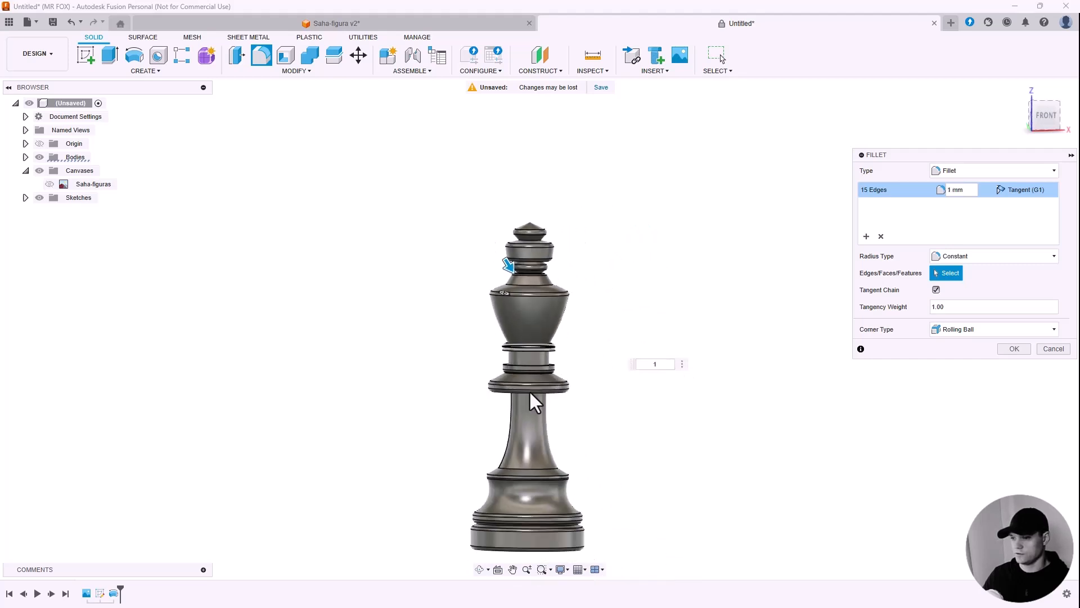
mouse_move(556, 367)
middle_mouse_down("shift")
mouse_move(566, 344)
mouse_move(571, 360)
middle_mouse_up("shift")
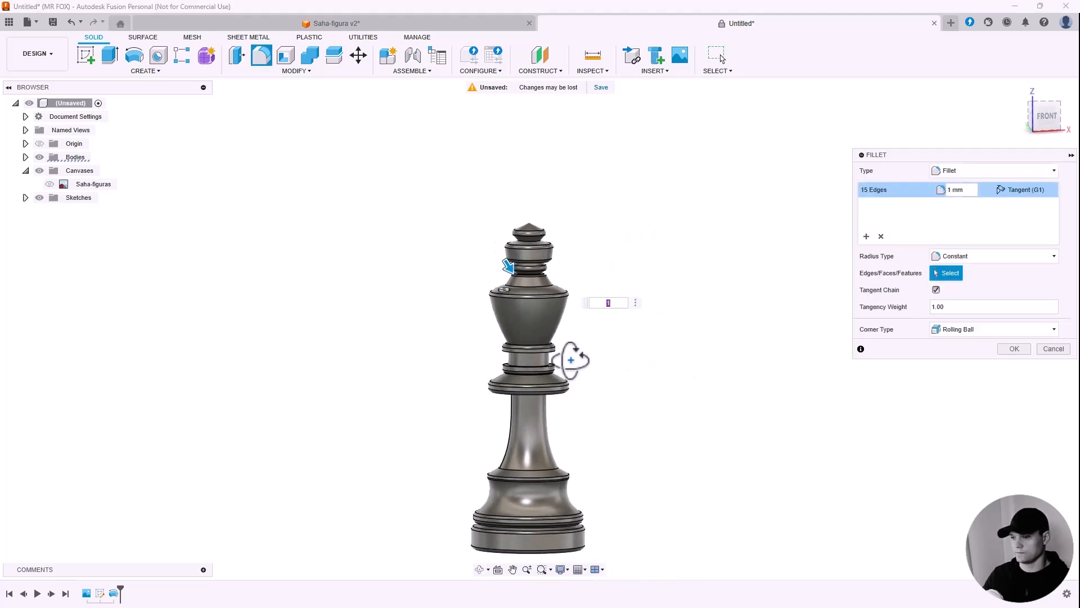
left_click(1014, 348)
- Show the Saha-figuras canvas again and hide the bodies to examine the cross on the reference king
middle_click_drag(595, 308, 594, 251)
scroll(586, 248, "up", 2)
scroll(585, 248, "down", 1)
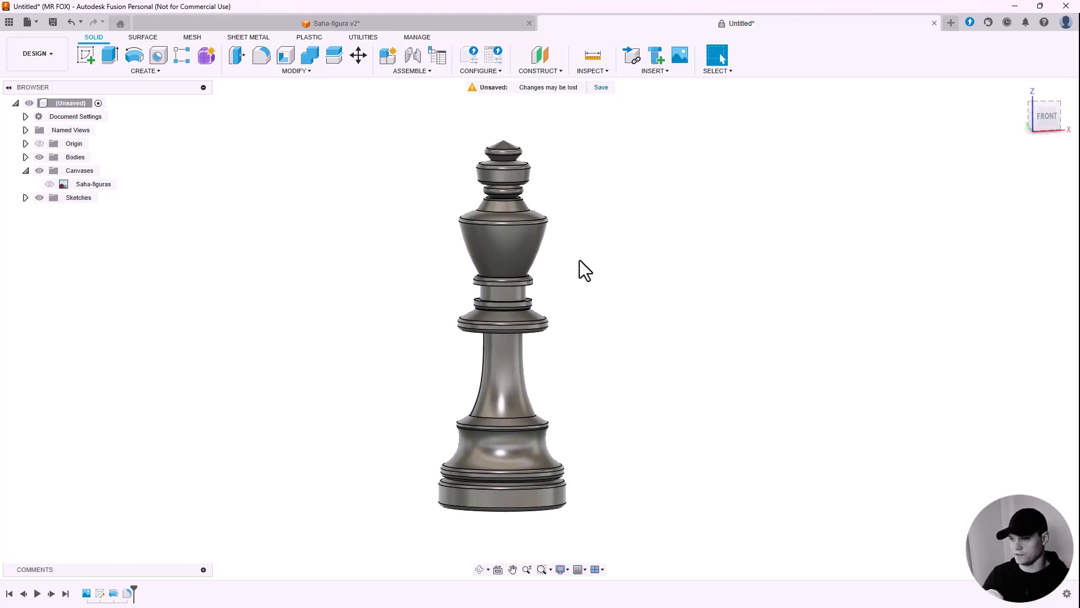
mouse_move(581, 264)
middle_mouse_down("shift")
mouse_move(605, 265)
mouse_move(590, 261)
middle_mouse_up("shift")
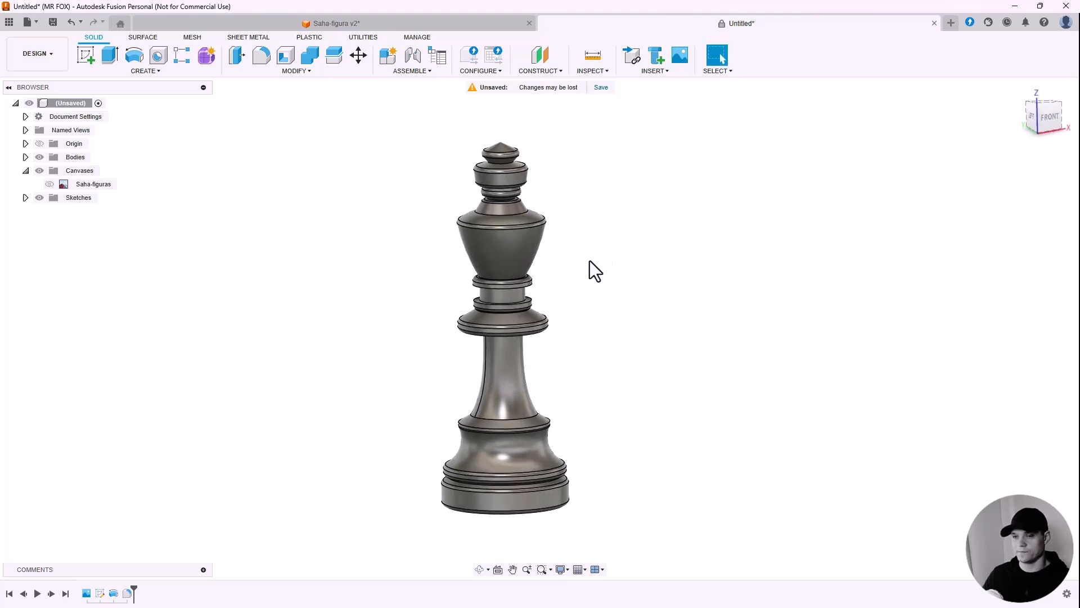
left_click(39, 171)
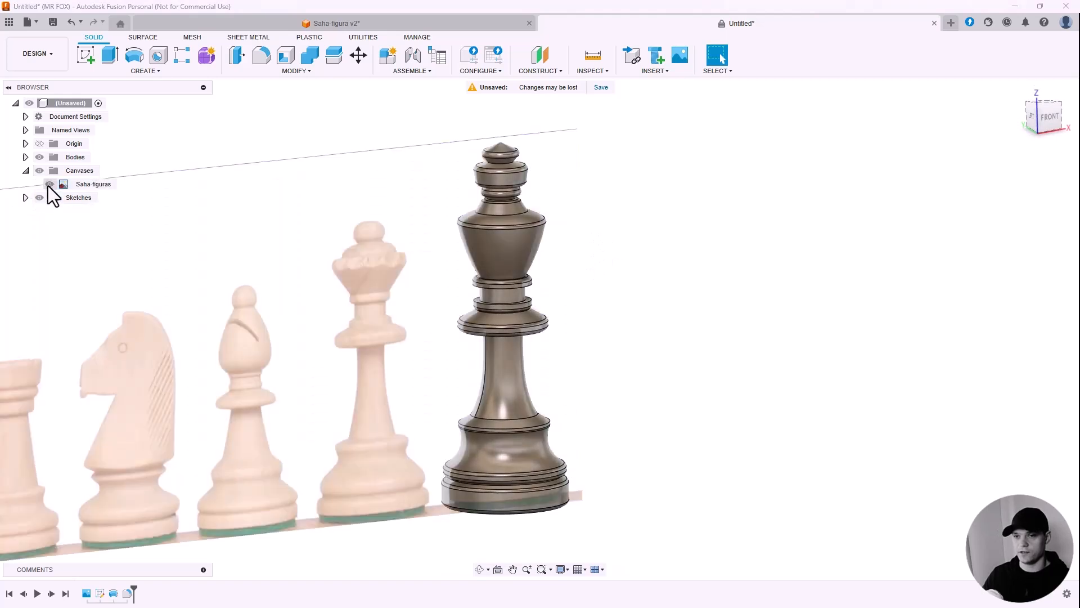
left_click(40, 157)
middle_click_drag(544, 188, 494, 154, "shift")
scroll(494, 154, "up", 4)
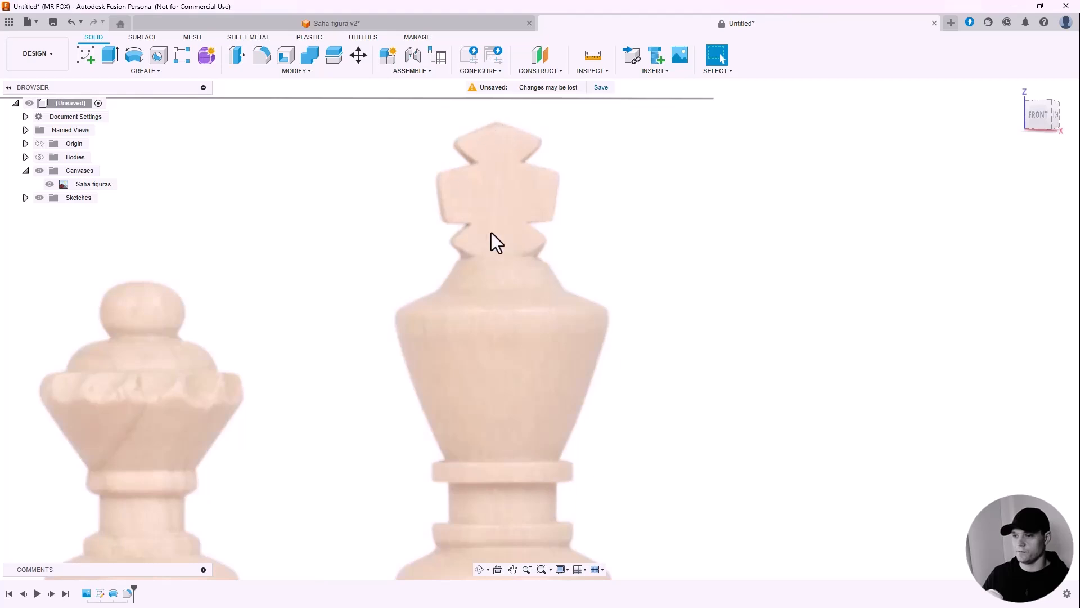
middle_click_drag(491, 232, 514, 136, "shift")
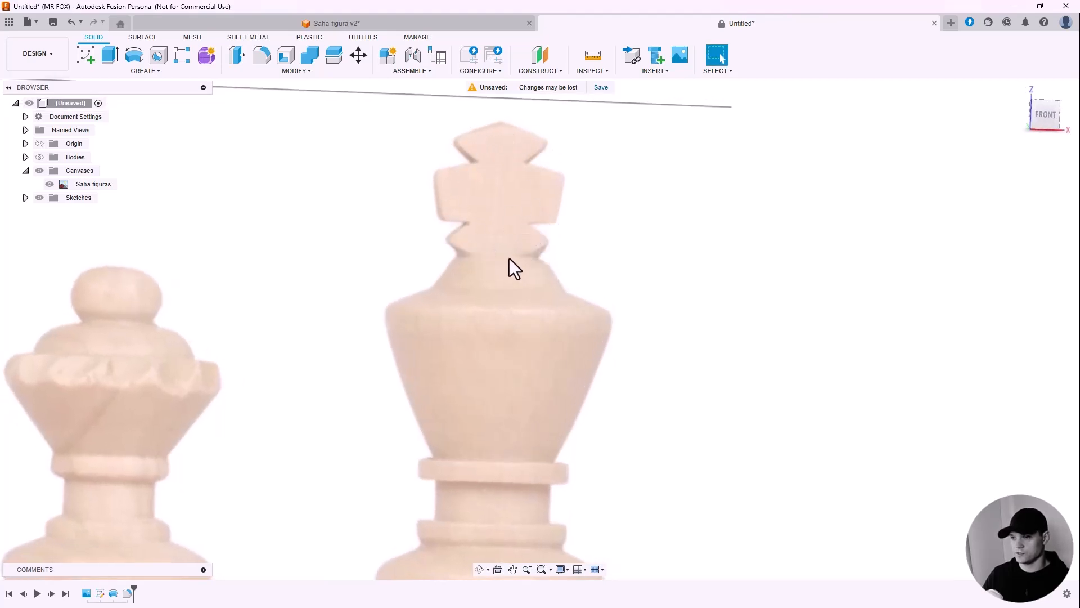
middle_click_drag(470, 254, 489, 242, "shift")
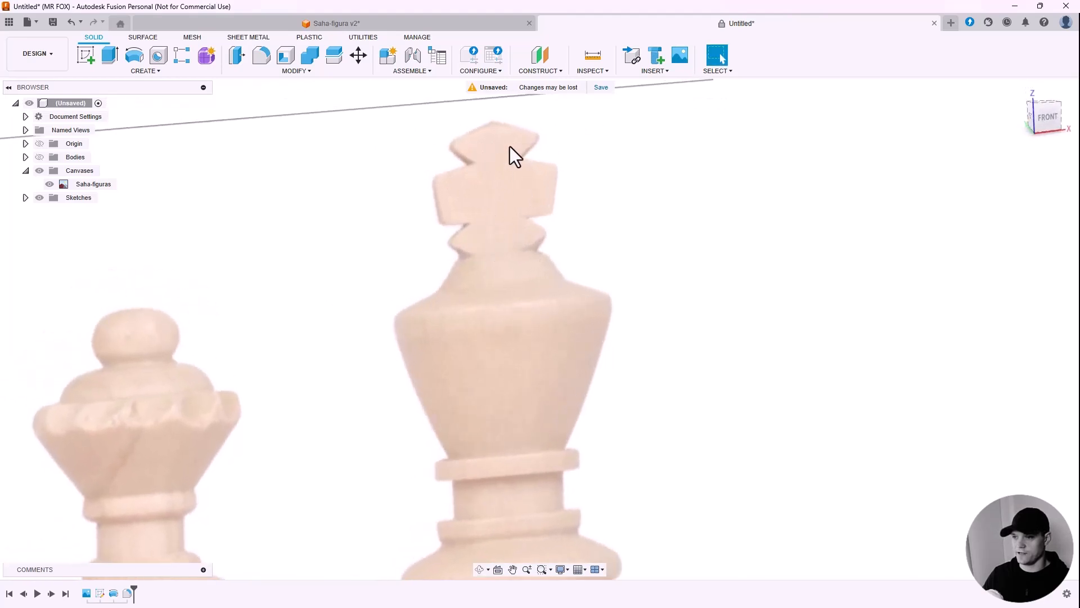
- Hide the reference canvas and show the bodies again after checking the shape of the reference king's cross
scroll(502, 194, "down", 5)
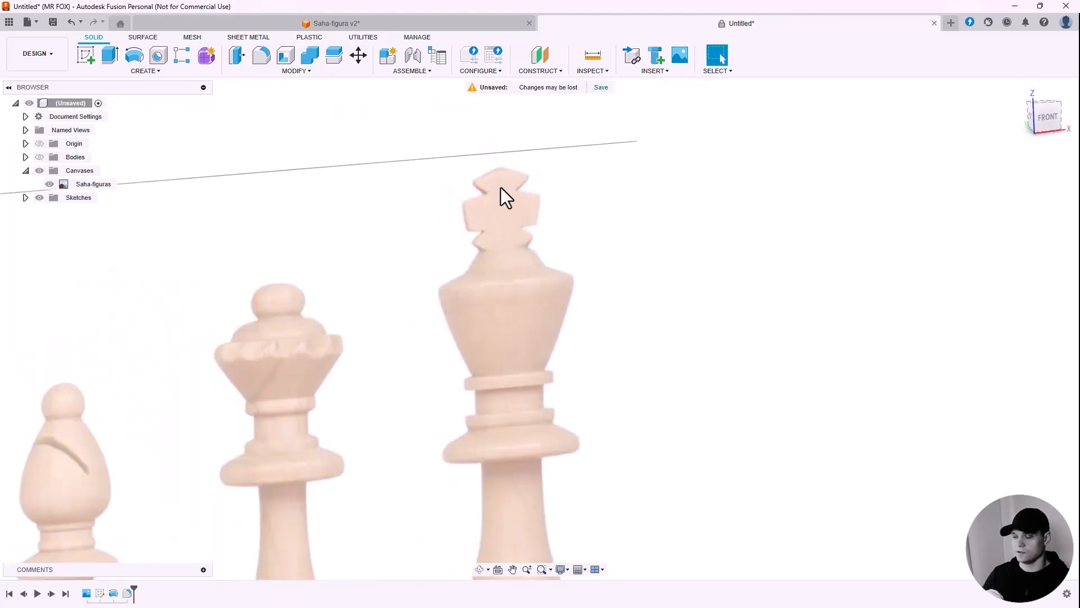
scroll(499, 191, "up", 5)
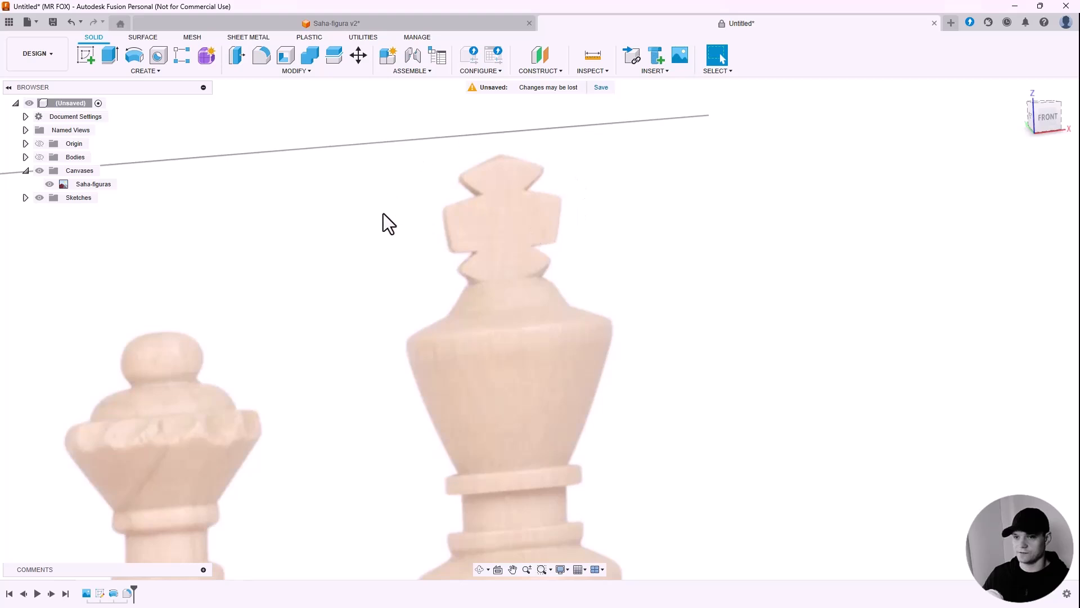
left_click(39, 170)
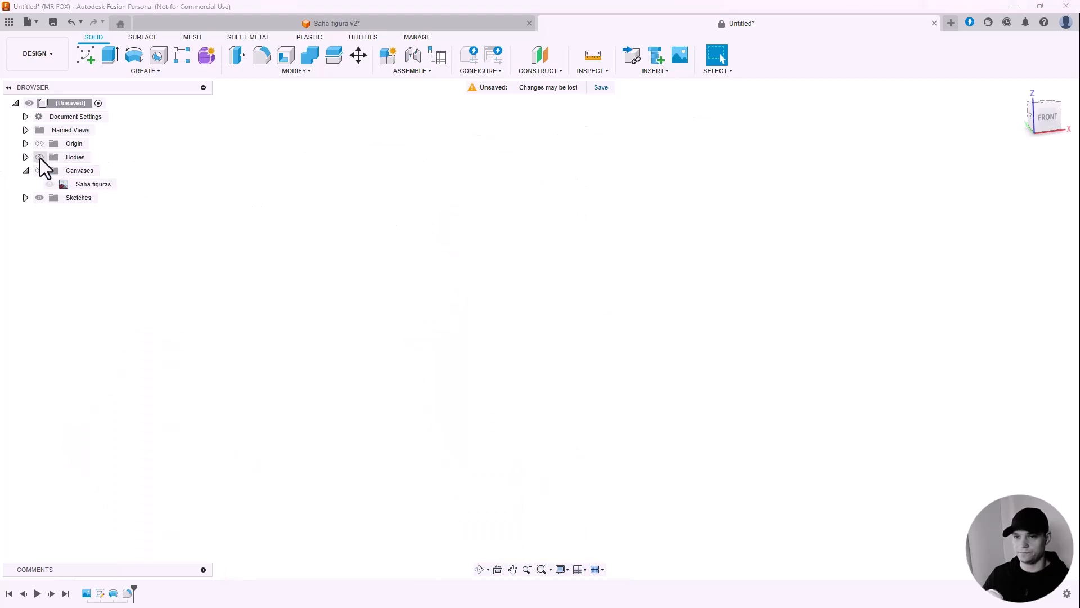
left_click(38, 157)
scroll(386, 174, "down", 3)
middle_click_drag(534, 234, 559, 247, "shift")
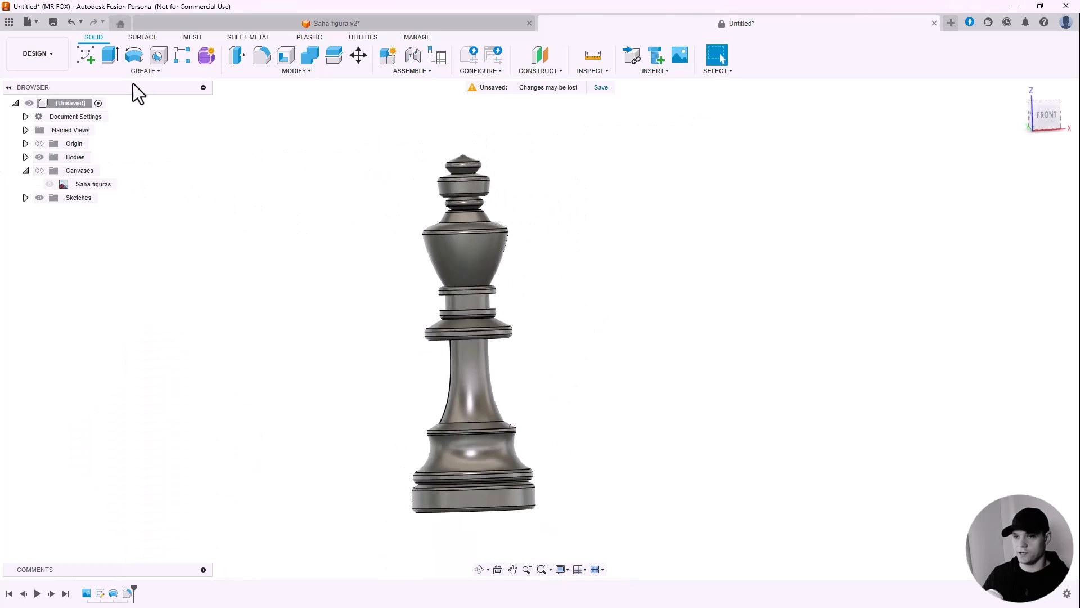
- Start a new sketch on the front origin plane through the center of the king
left_click(87, 56)
mouse_move(504, 478)
middle_mouse_down("shift")
mouse_move(465, 476)
mouse_move(459, 489)
middle_mouse_up("shift")
scroll(513, 476, "up", 3)
left_click(497, 480)
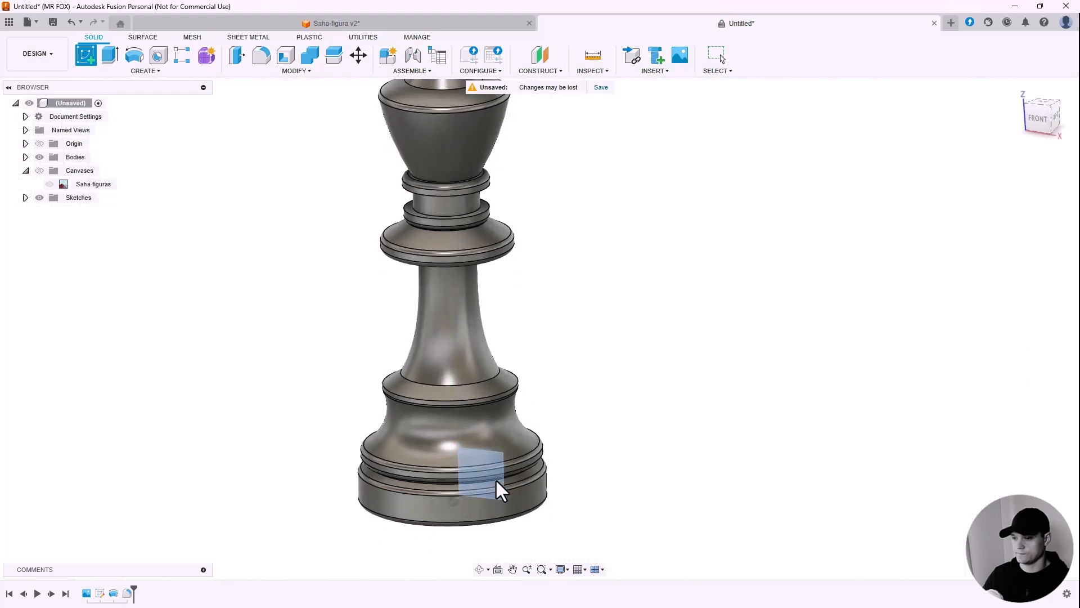
mouse_move(663, 210)
middle_mouse_down()
mouse_move(579, 377)
mouse_move(562, 309)
middle_mouse_up()
scroll(578, 411, "down", 5)
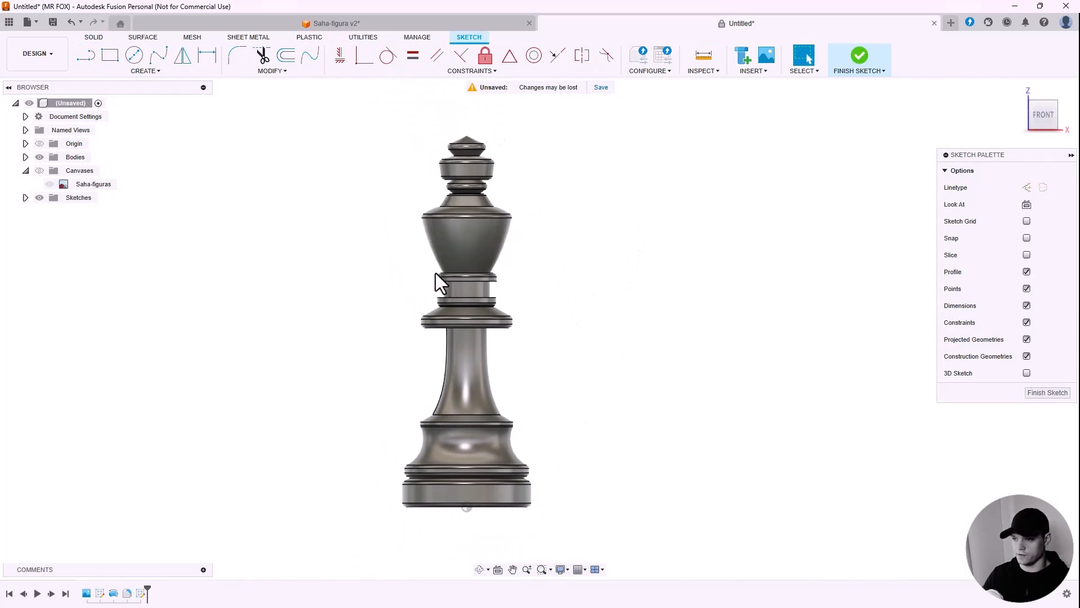
- Project the whole king body into the sketch using the body selection filter, with Projection Link kept on
left_click(147, 72)
mouse_move(126, 243)
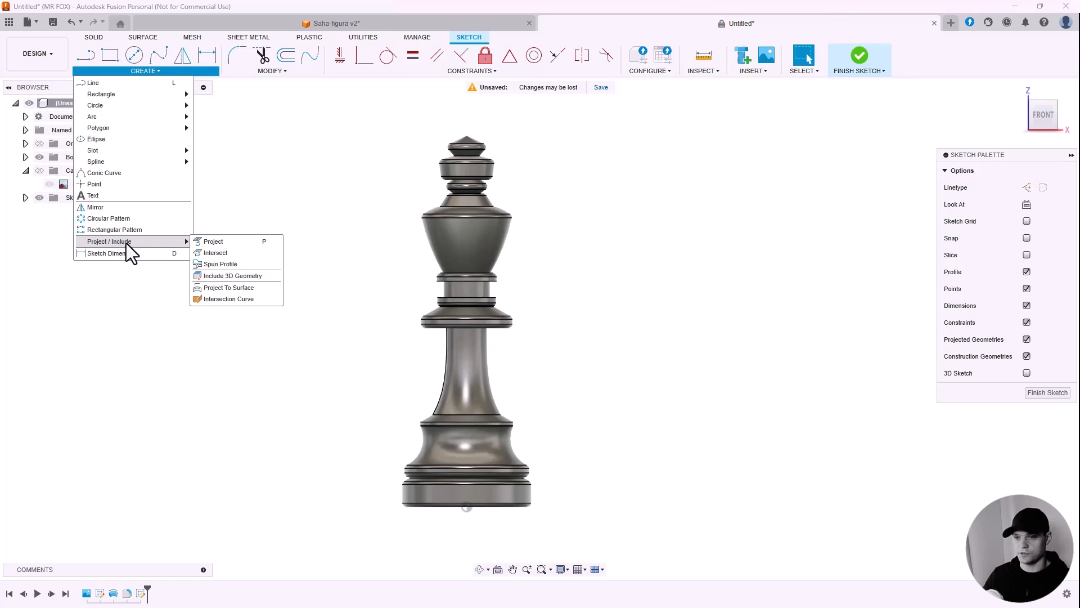
left_click(234, 242)
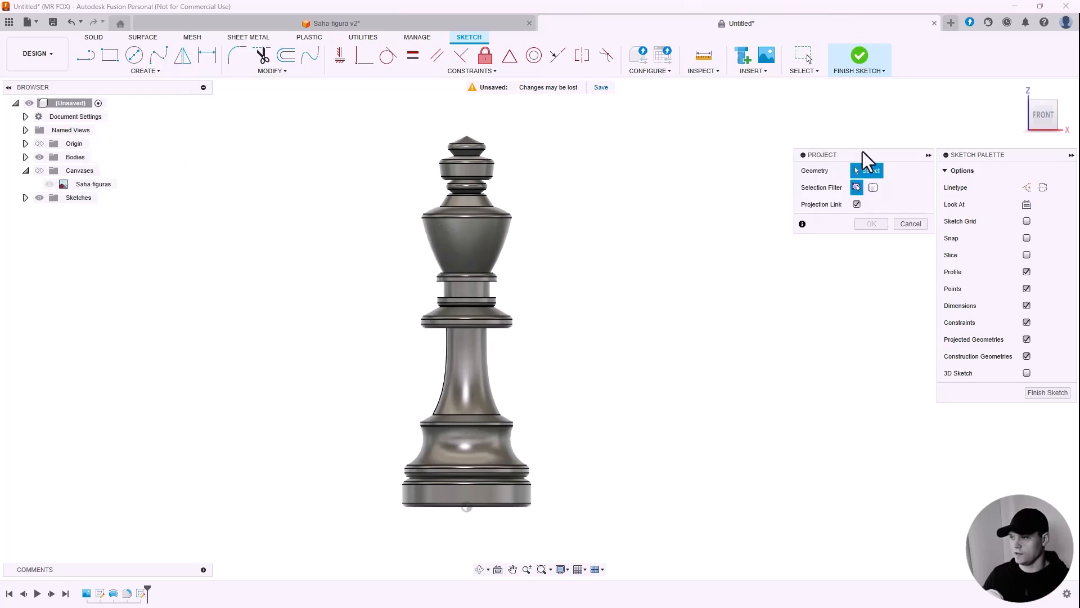
left_click_drag(863, 162, 616, 149)
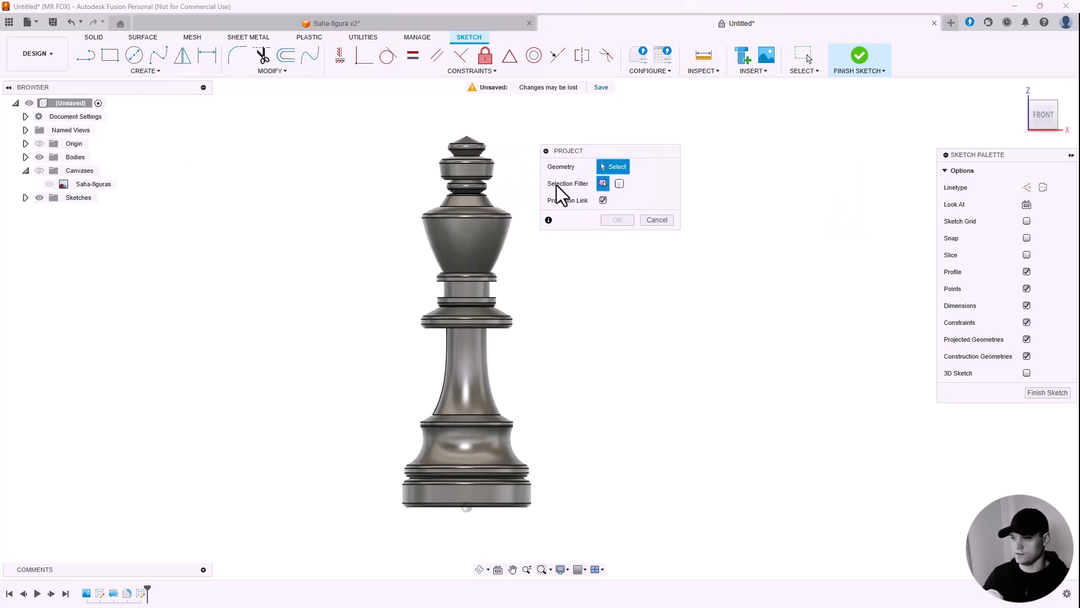
left_click(619, 184)
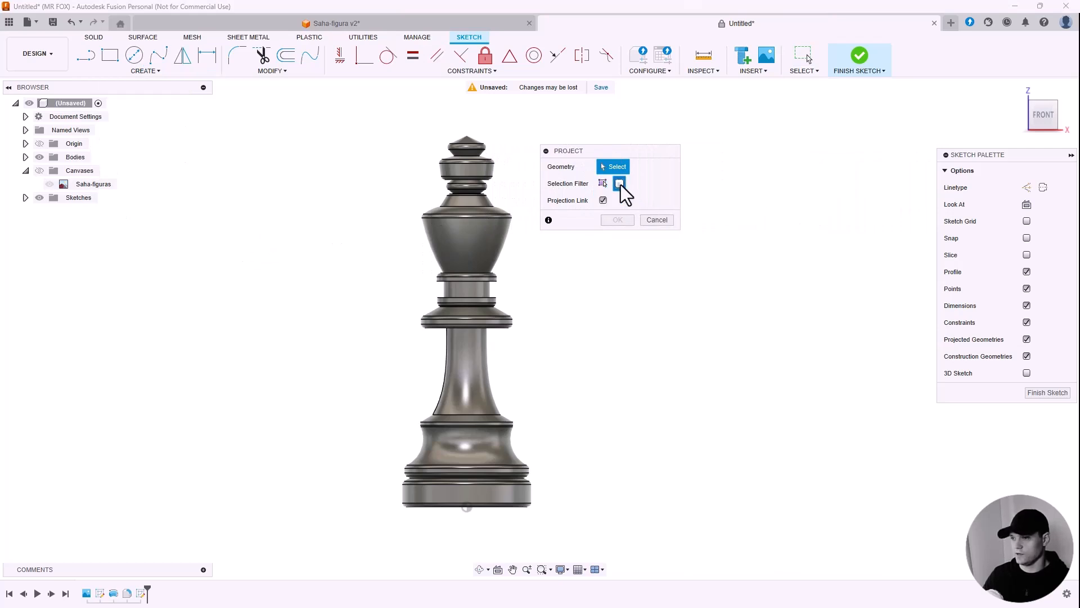
left_click(472, 247)
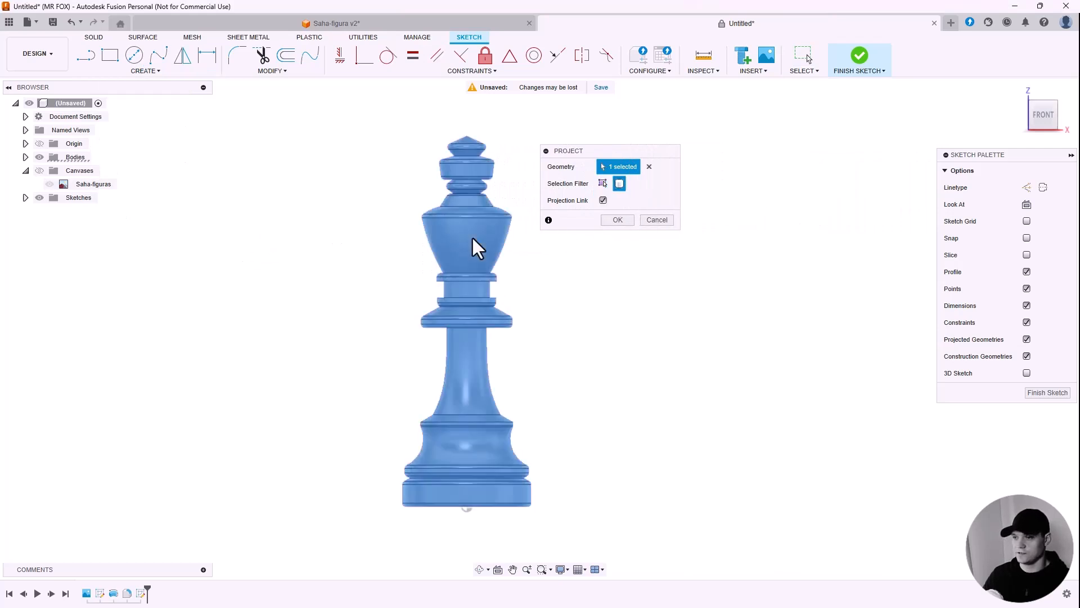
left_click(617, 219)
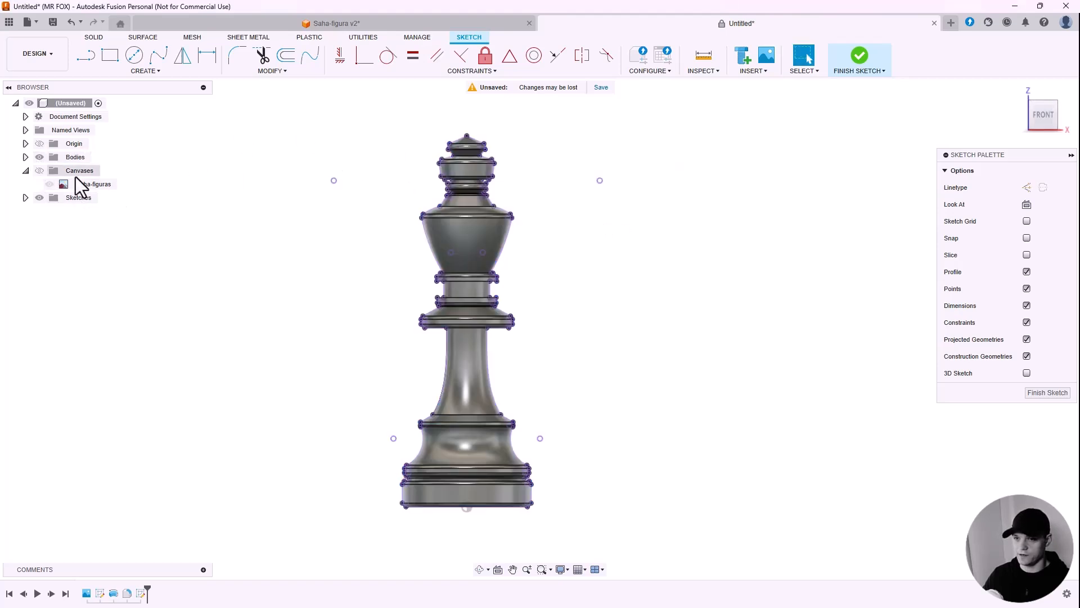
- Hide the bodies to work on the projected outline of the cross alone
left_click(39, 157)
scroll(465, 141, "up", 5)
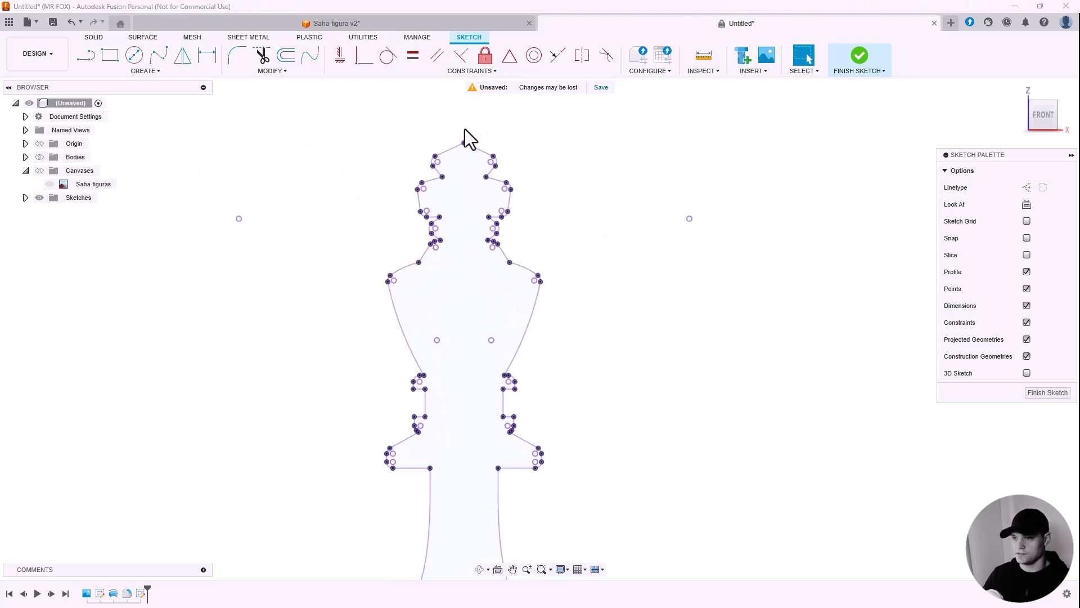
scroll(369, 163, "down", 5)
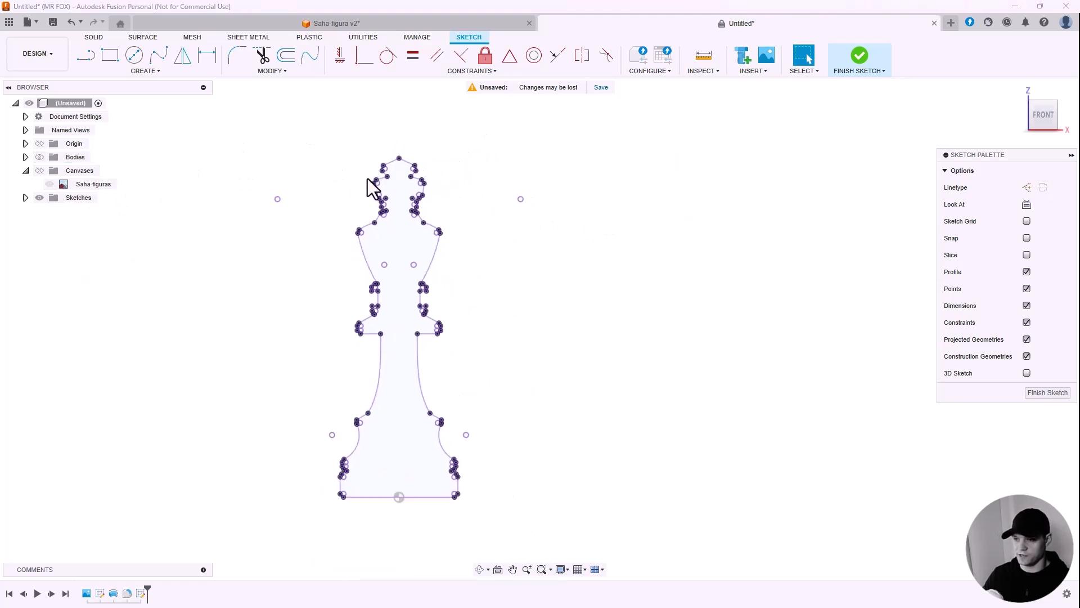
scroll(367, 178, "up", 4)
scroll(471, 155, "up", 3)
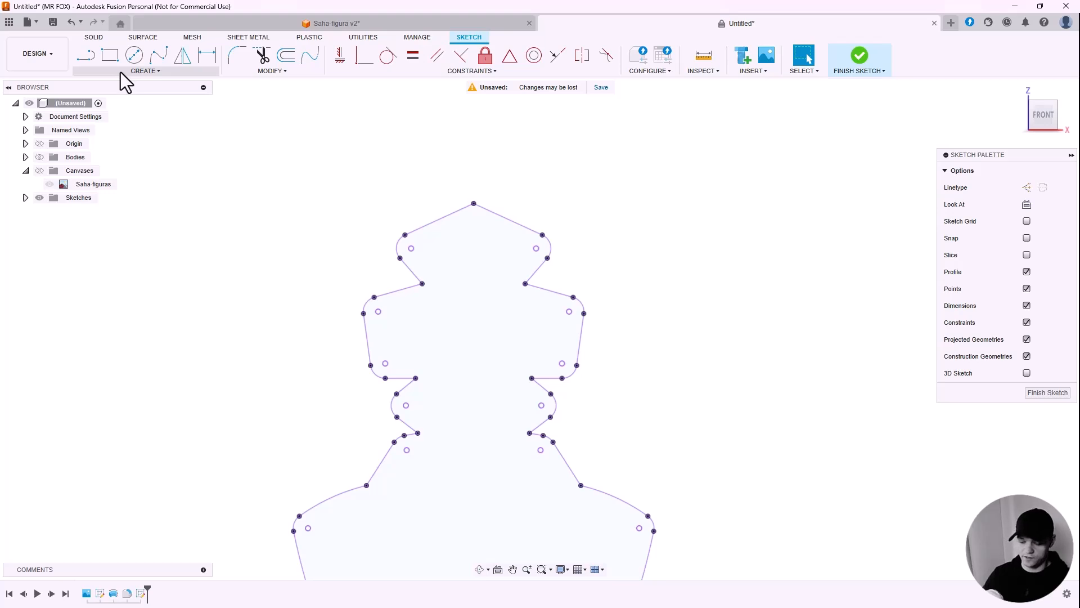
- Sketch a vertical center line about 14.5 mm long from the apex of the cross down through its middle
left_click(85, 55)
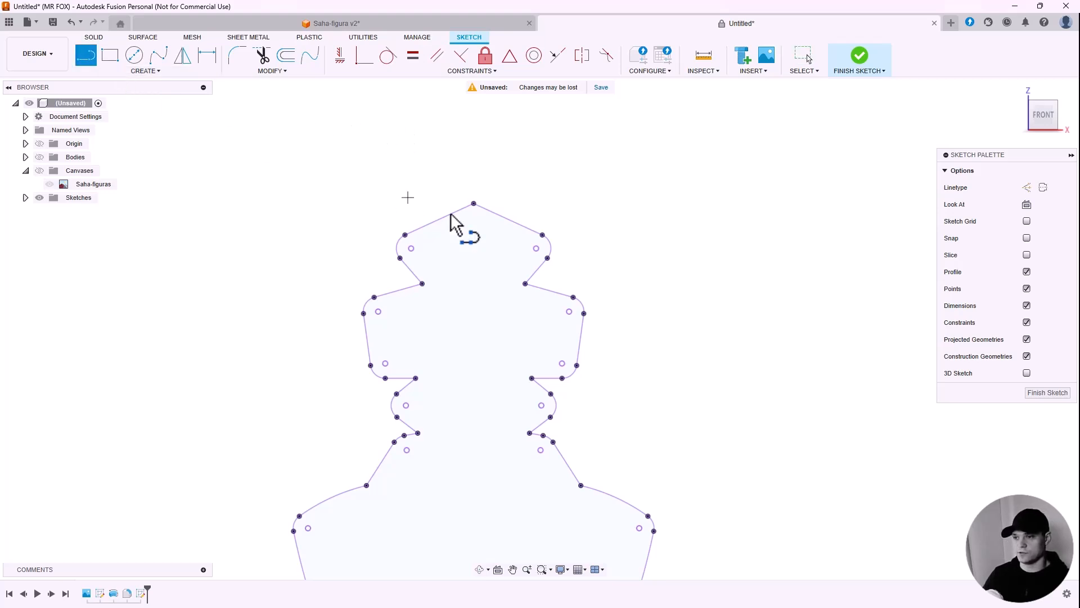
left_click(474, 204)
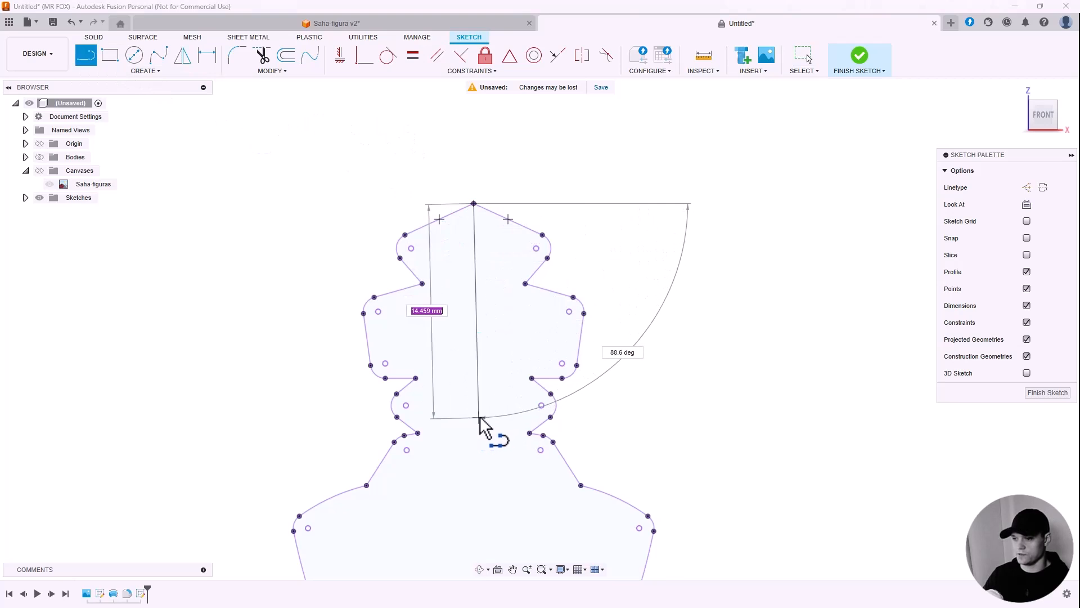
left_click(475, 417)
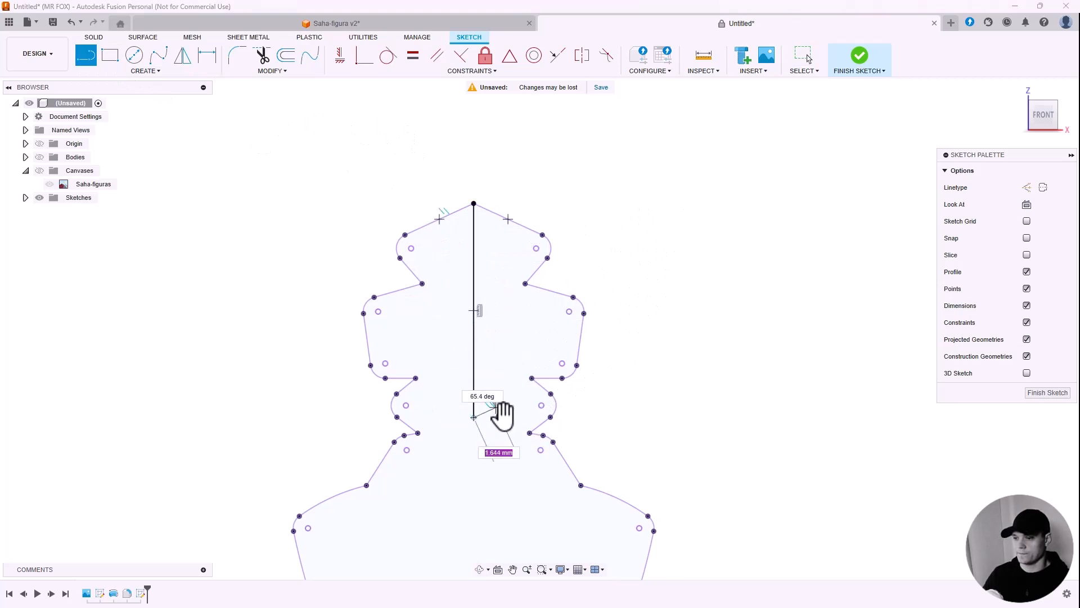
key("Escape")
scroll(475, 315, "up", 3)
scroll(465, 372, "down", 2)
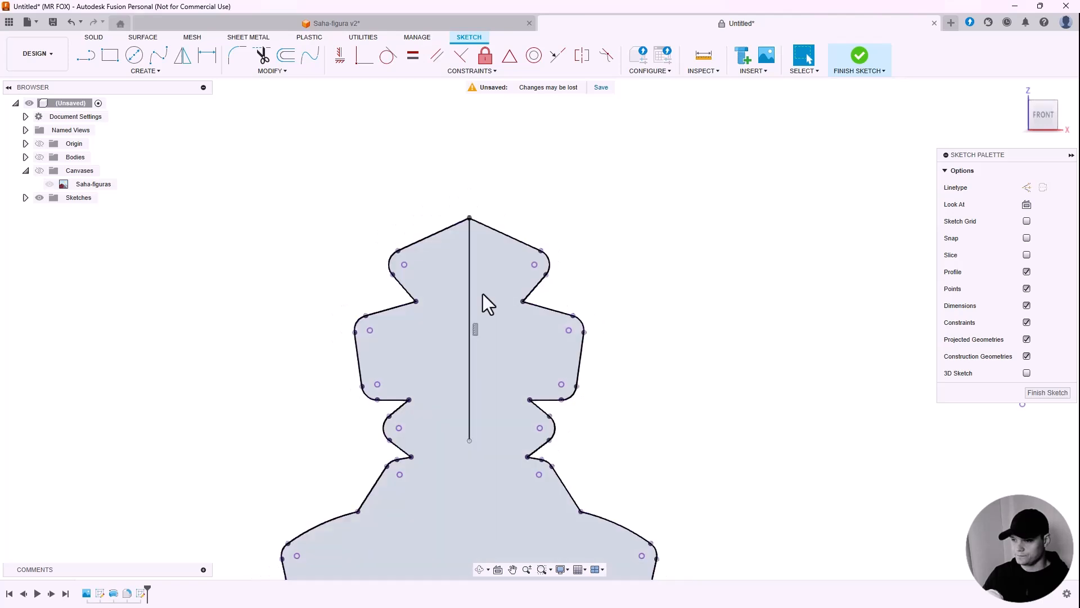
scroll(470, 241, "up", 3)
left_click(454, 251)
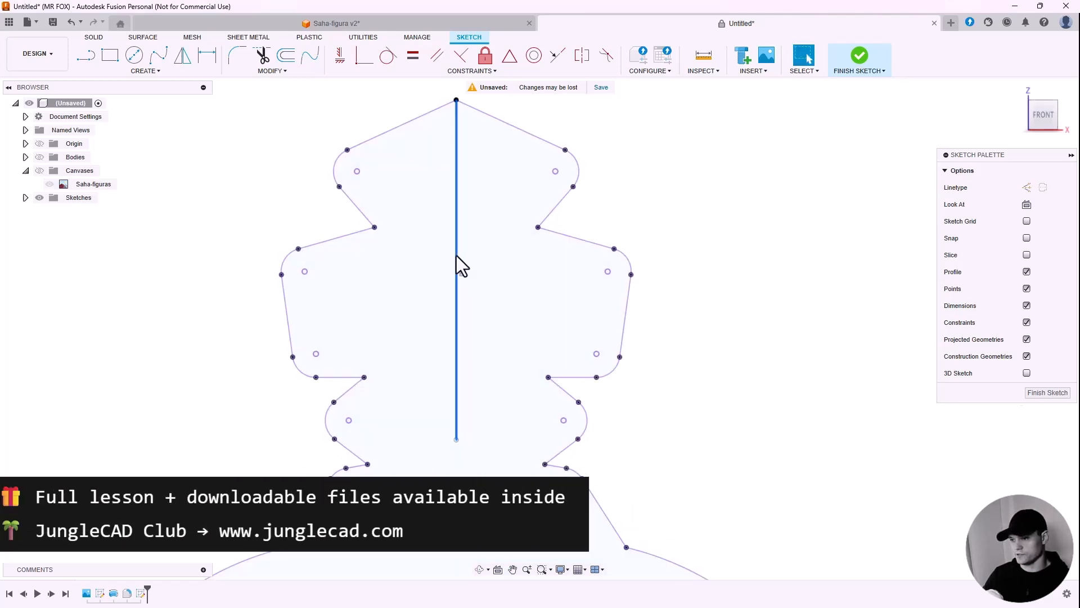
scroll(456, 256, "down", 2)
left_click(436, 113)
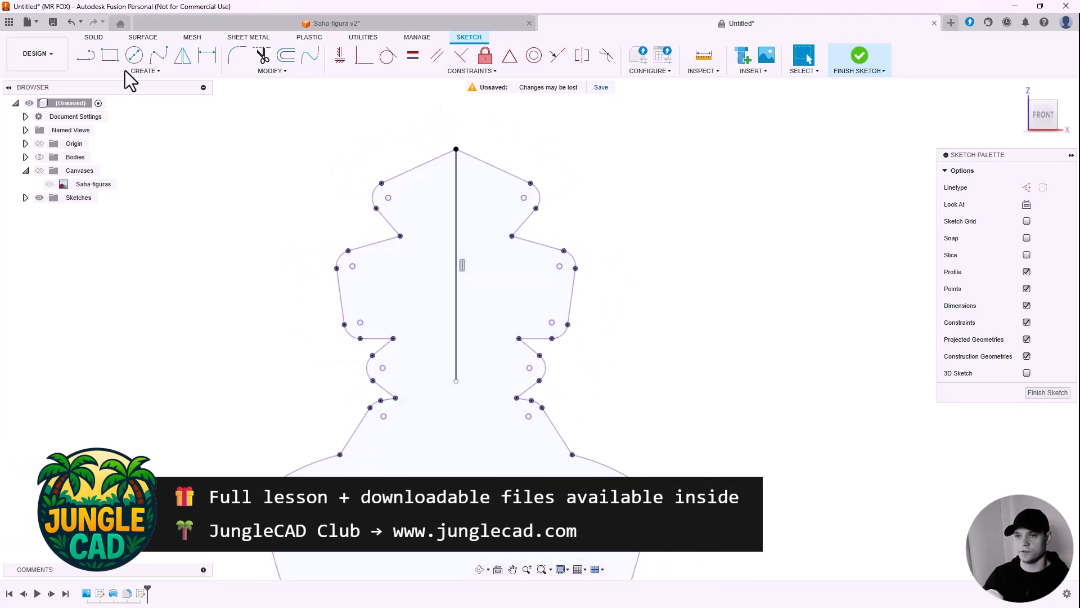
- Sketch a two-point rectangle about 8 by 14 mm over the cross's left arm, starting on its upper left sloping edge
left_click(120, 70)
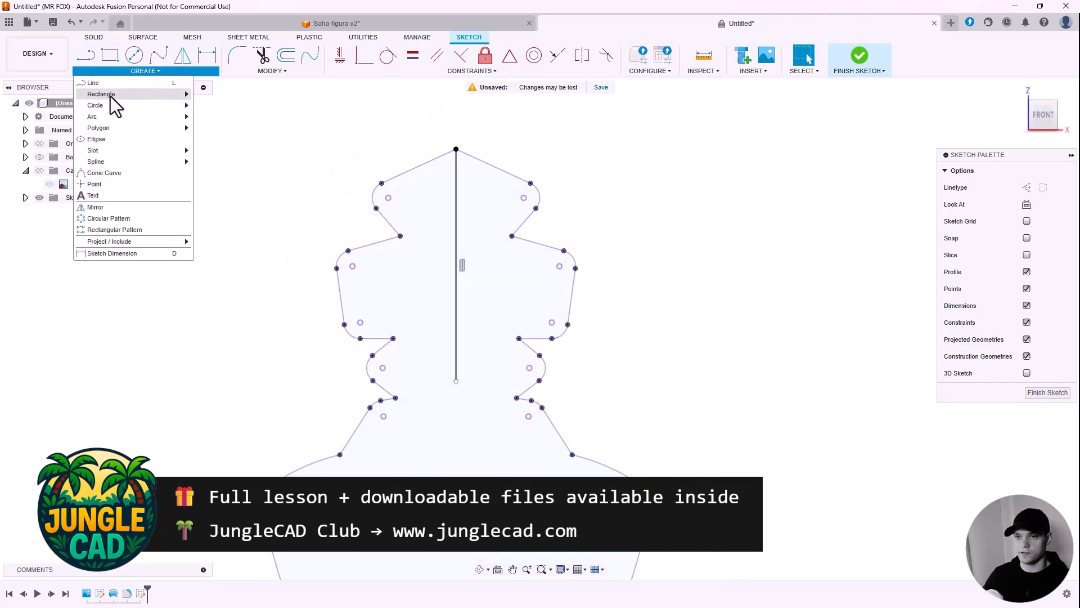
mouse_move(112, 94)
left_click(236, 94)
scroll(426, 200, "up", 3)
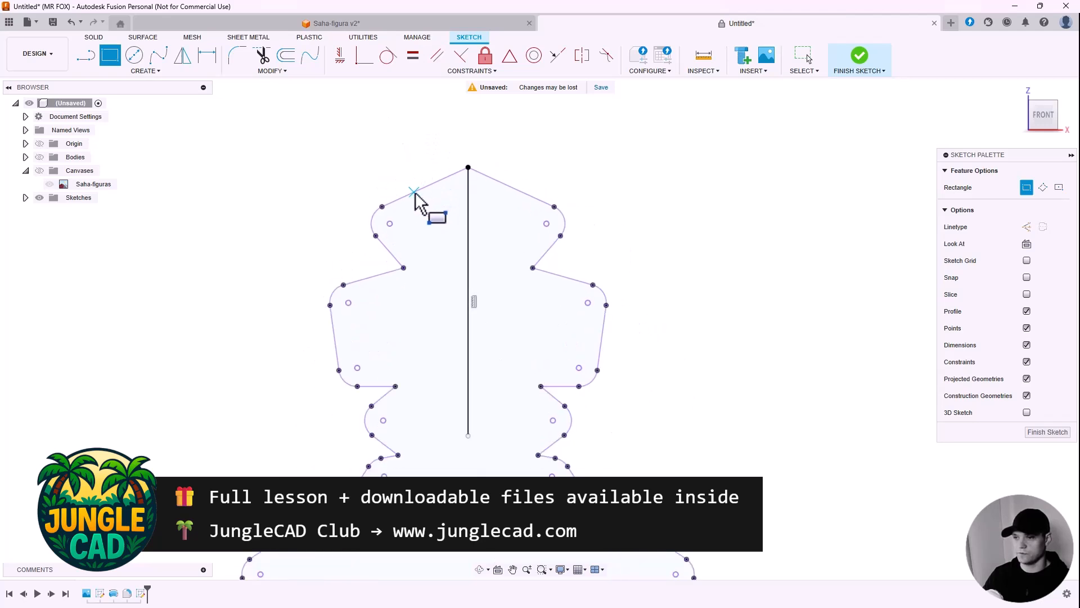
scroll(423, 194, "up", 2)
scroll(426, 187, "up", 3)
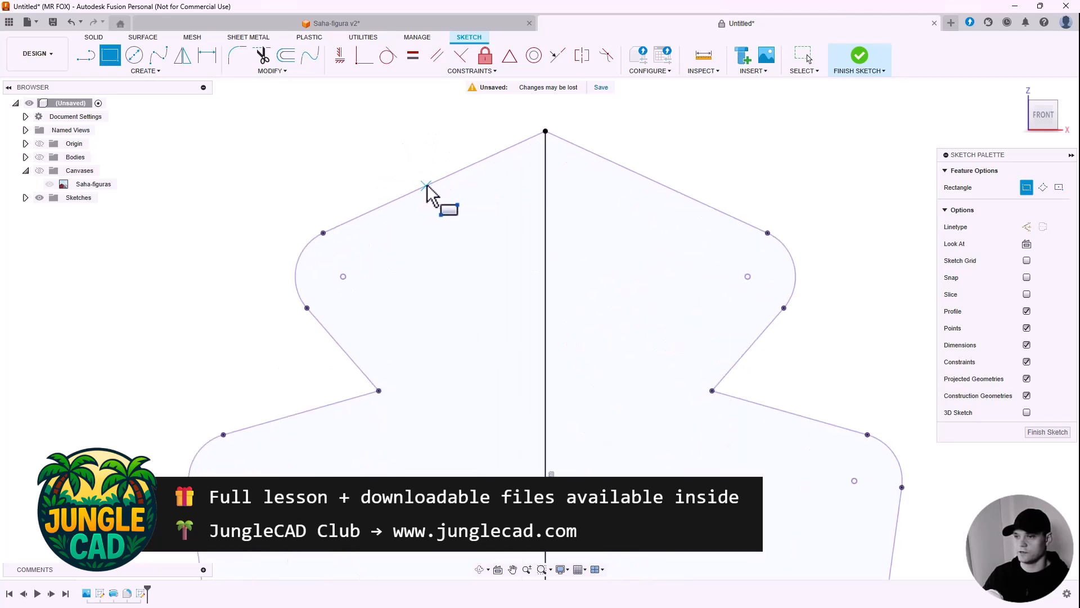
left_click(426, 186)
scroll(426, 188, "down", 5)
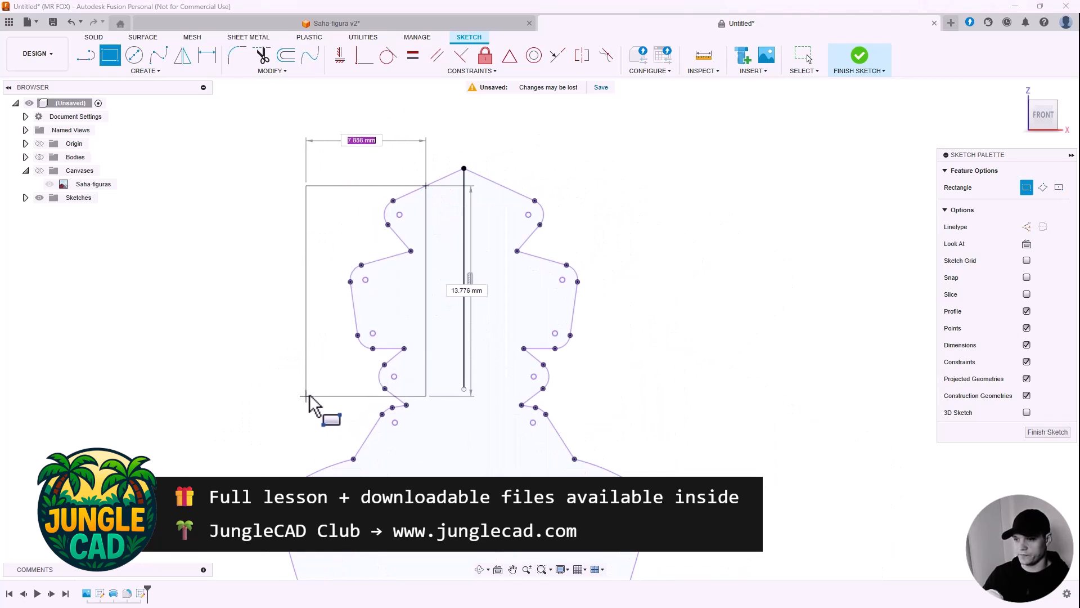
left_click(309, 394)
key("Escape")
- Try to align the rectangle's bottom edge by hand with the notch corner at the base of the cross
scroll(354, 405, "up", 3)
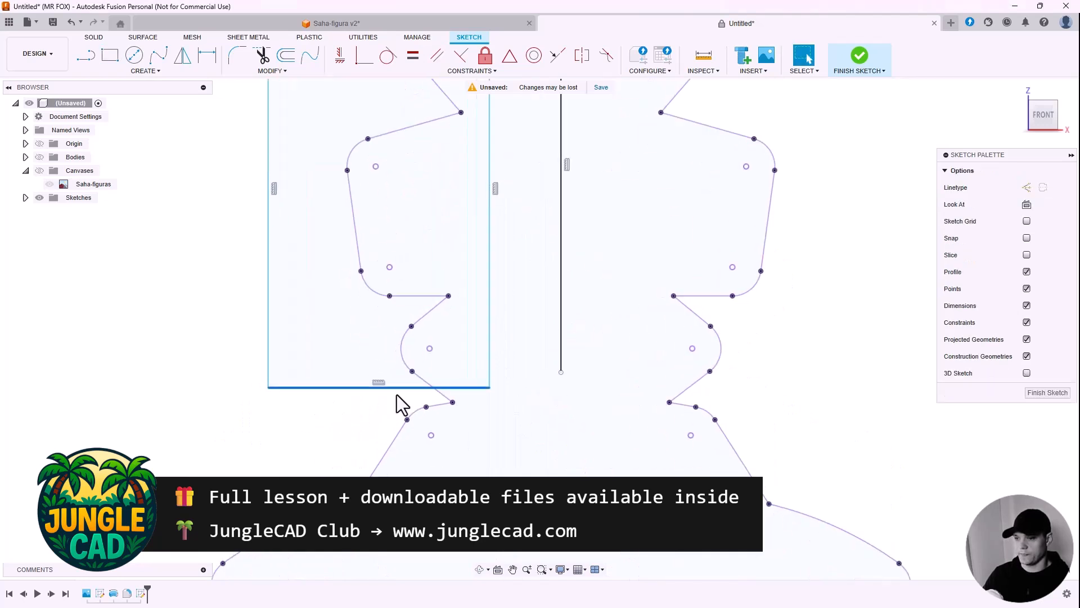
scroll(389, 402, "down", 2)
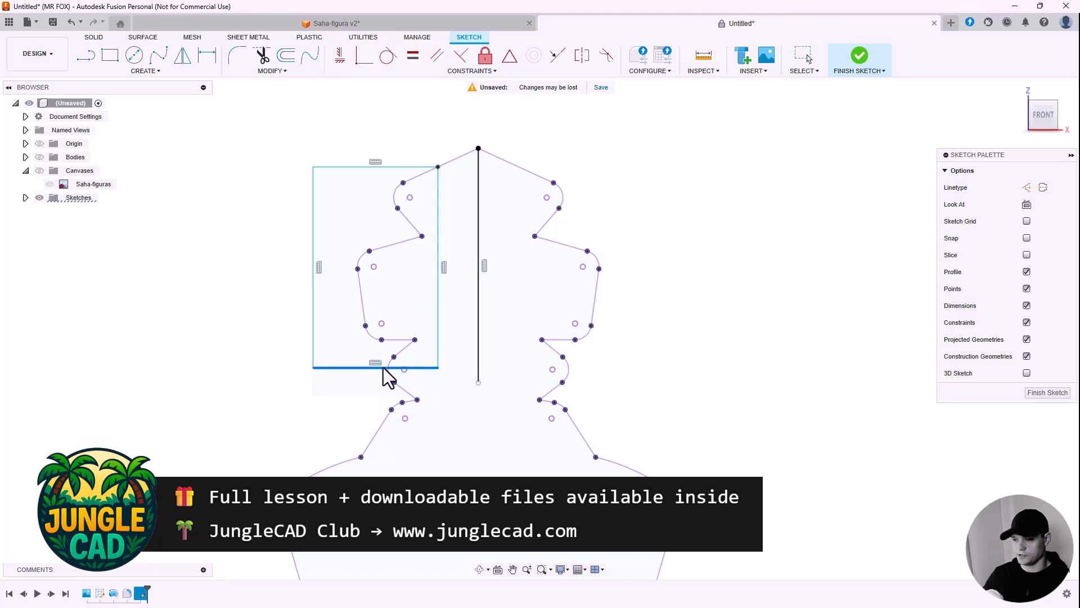
scroll(417, 404, "up", 4)
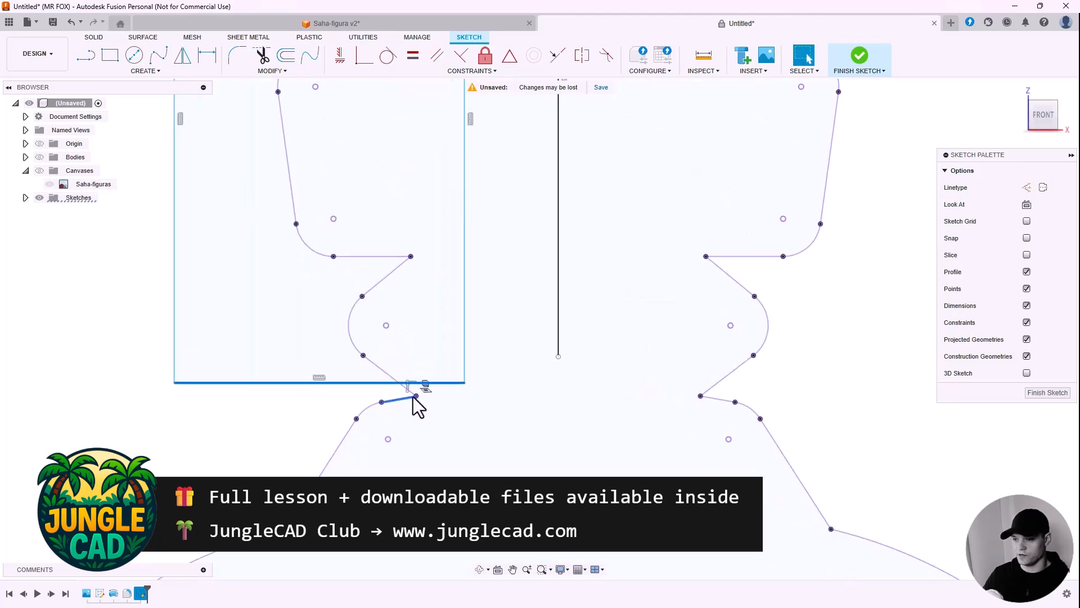
scroll(417, 395, "up", 3)
left_click_drag(441, 372, 445, 385)
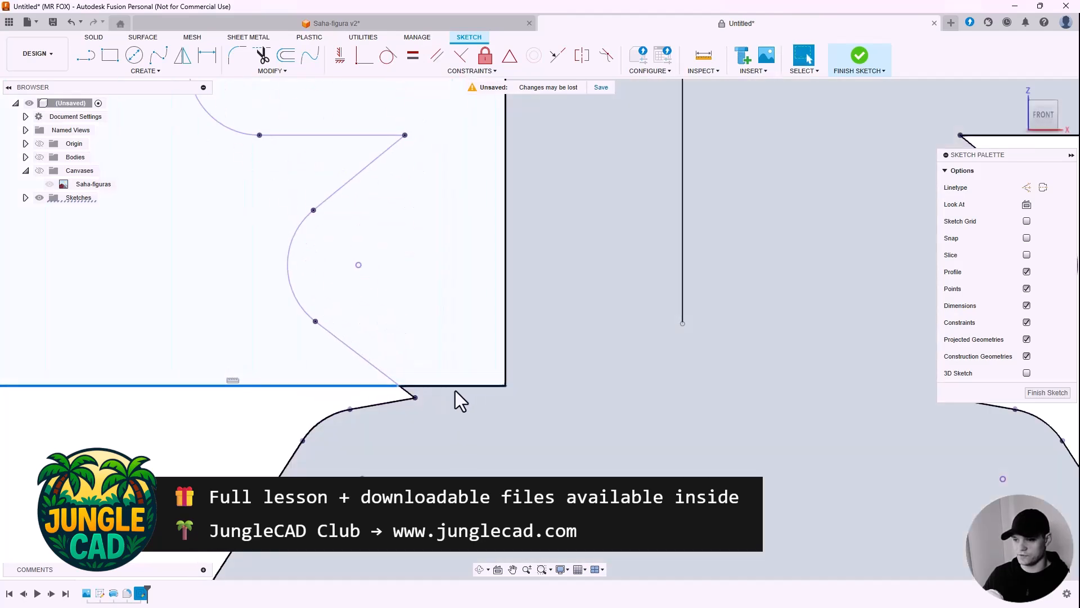
scroll(481, 392, "down", 3)
left_click(250, 407)
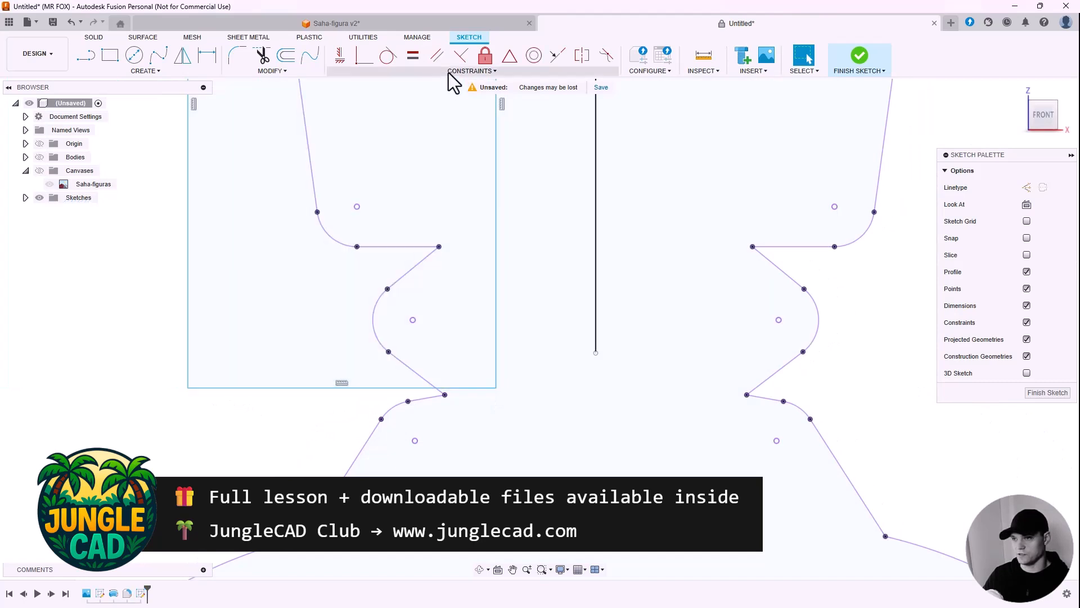
- Make the rectangle's bottom edge coincident with the left notch corner at the base of the cross
left_click(450, 70)
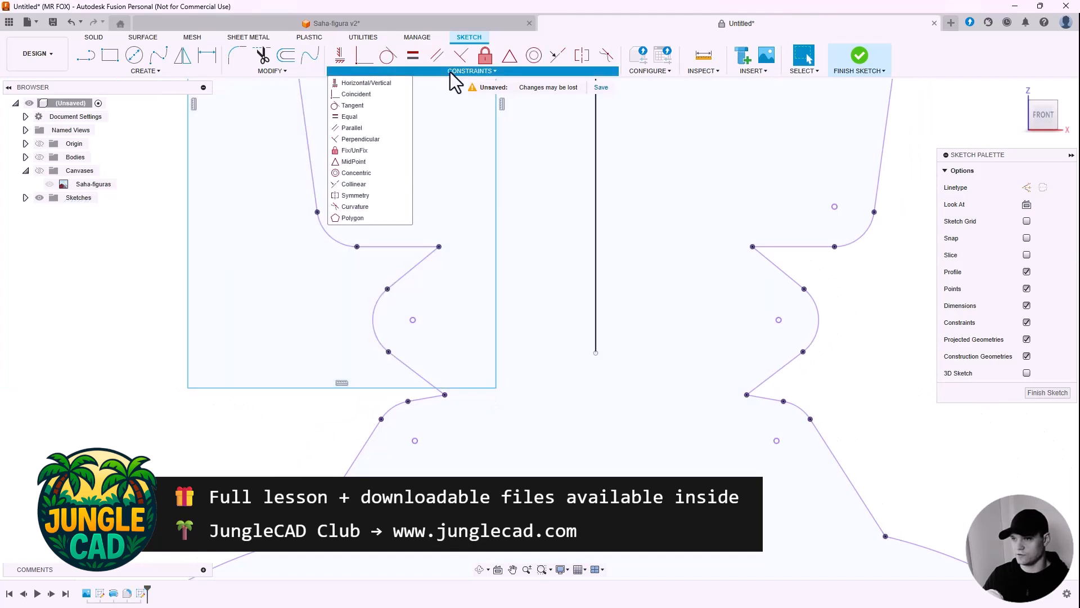
left_click(371, 94)
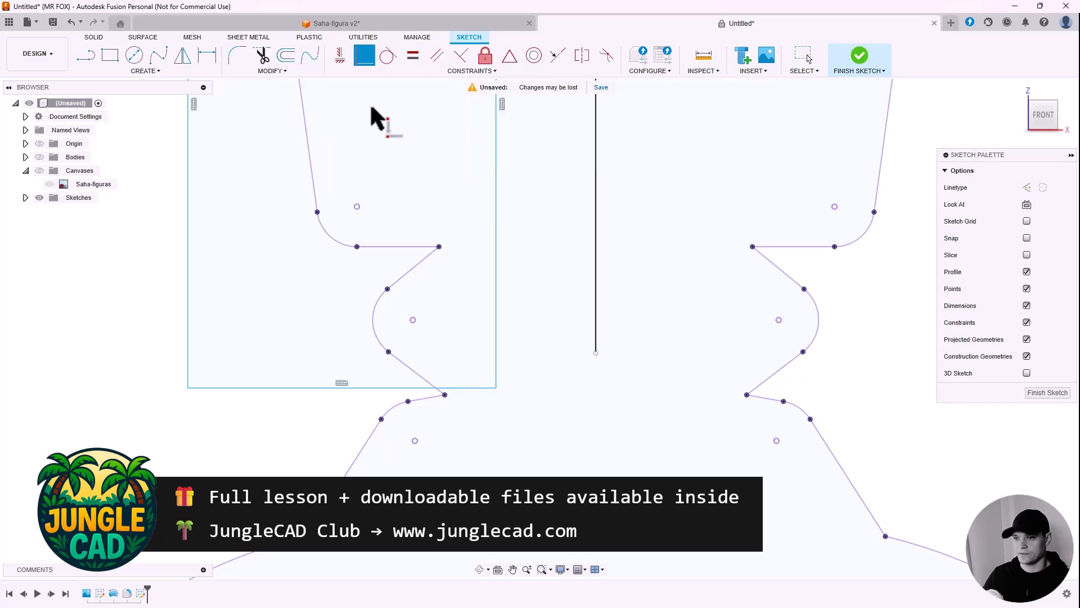
scroll(457, 388, "up", 5)
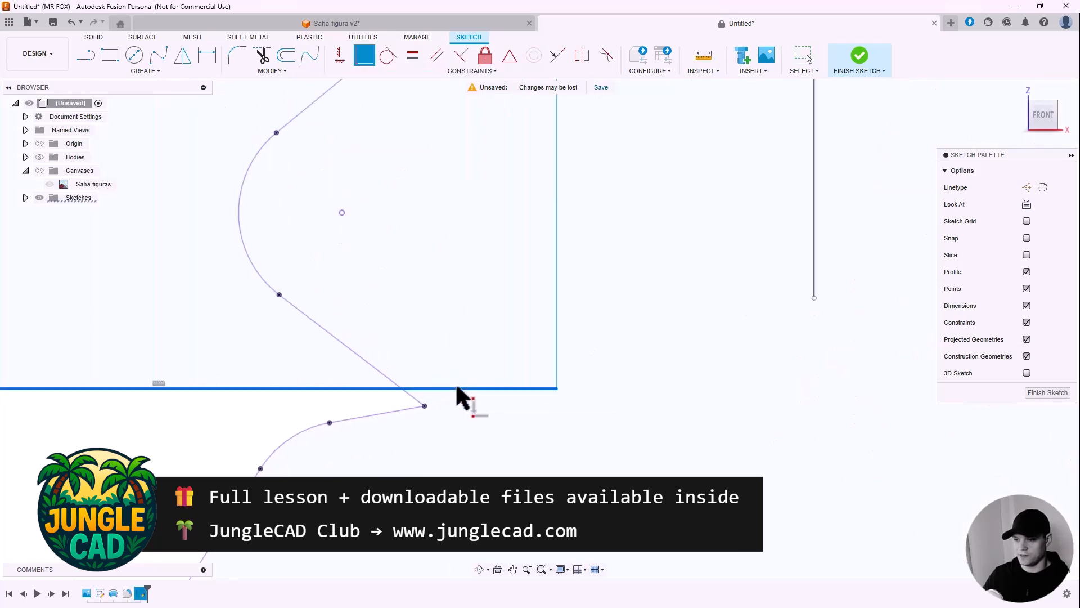
left_click(457, 388)
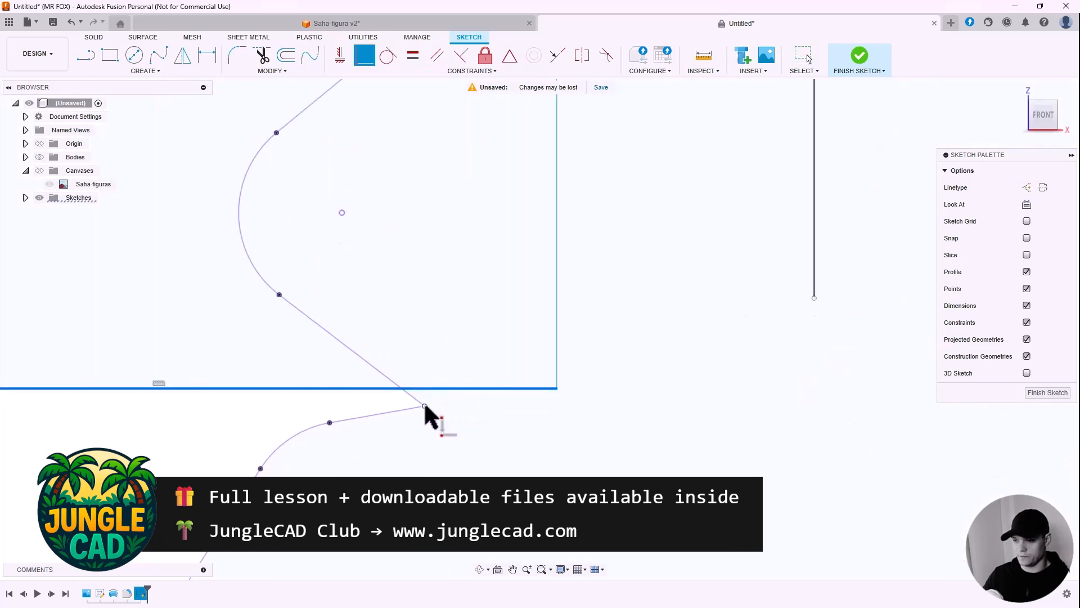
left_click(425, 406)
scroll(481, 406, "down", 5)
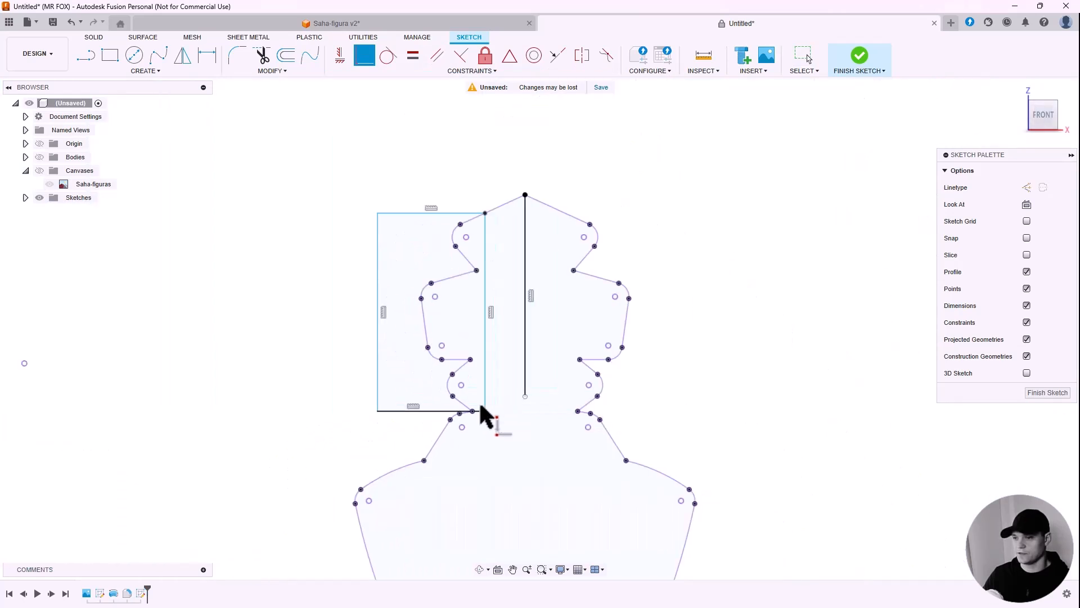
- Move the rectangle's inner vertical edge slightly closer to the center line of the cross
scroll(486, 329, "up", 3)
left_click(496, 337)
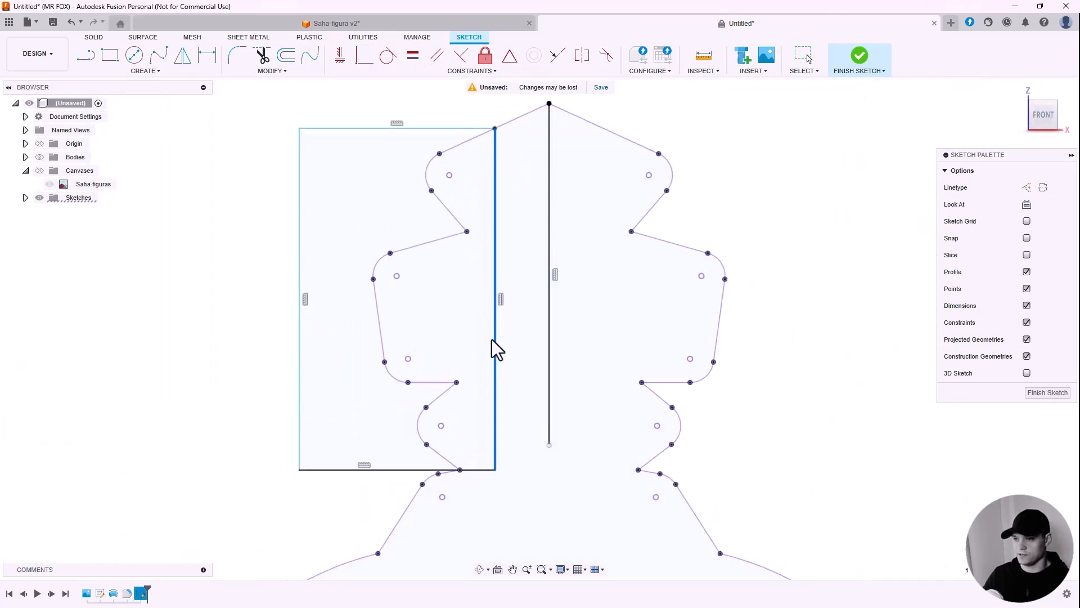
left_click_drag(492, 340, 496, 339)
scroll(438, 443, "down", 1)
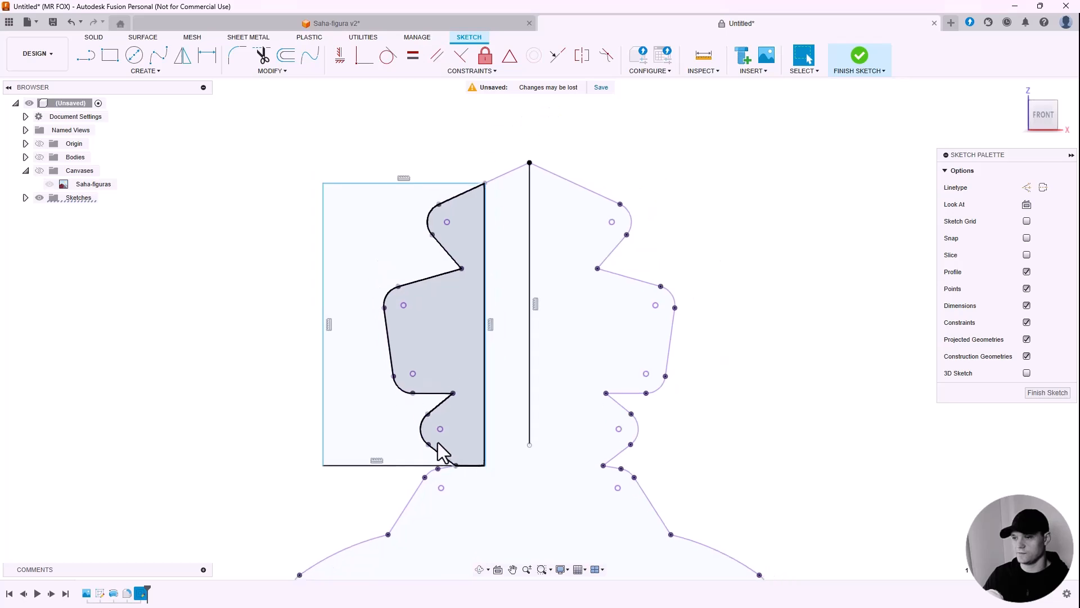
scroll(264, 168, "down", 2)
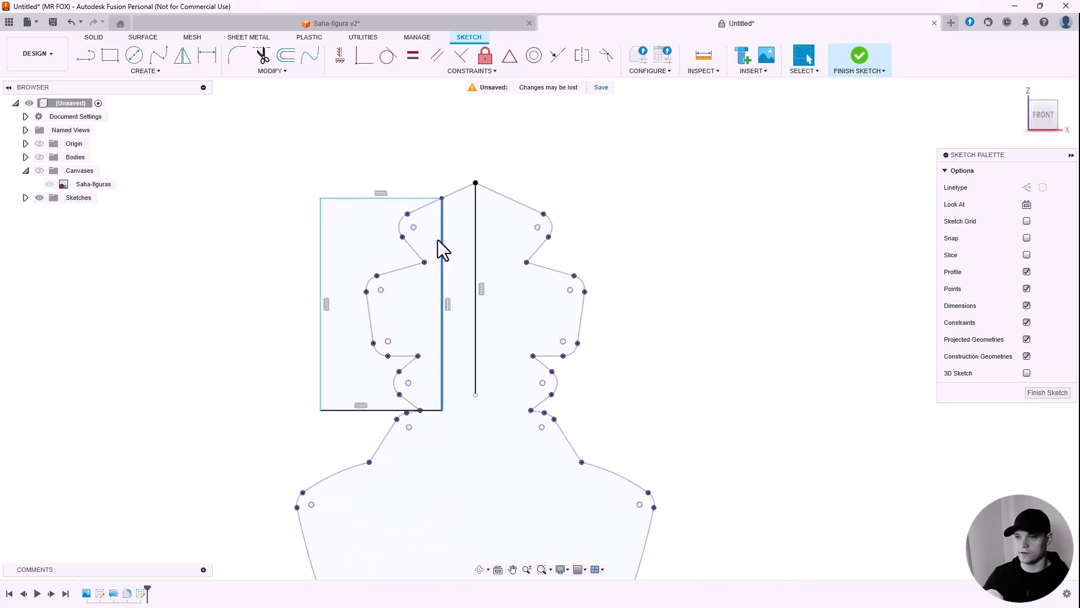
left_click(509, 201)
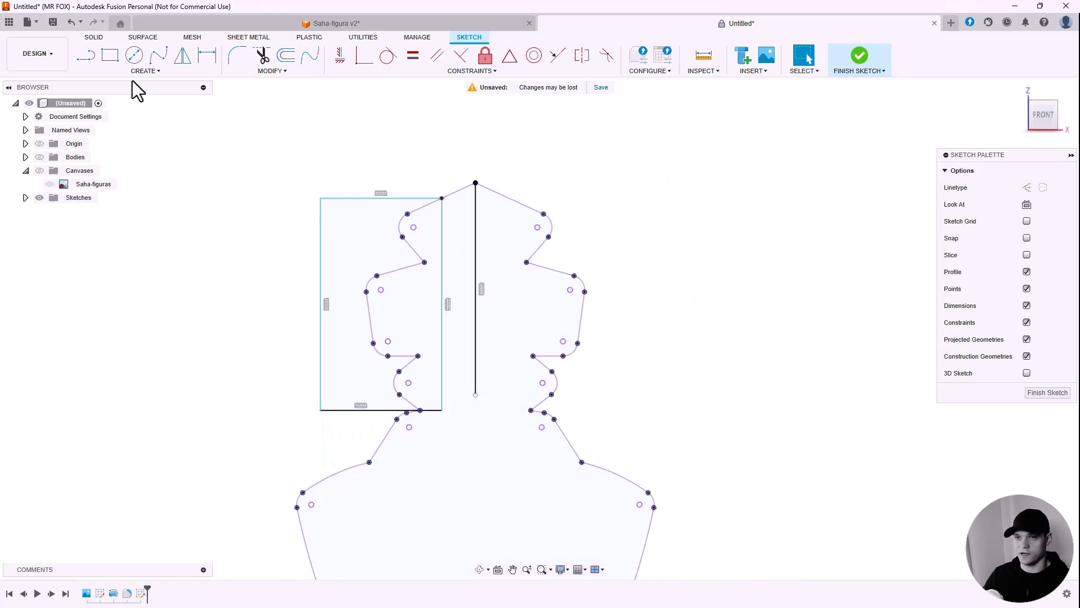
- Mirror the rectangle's four edges across the vertical center line of the cross
left_click(181, 56)
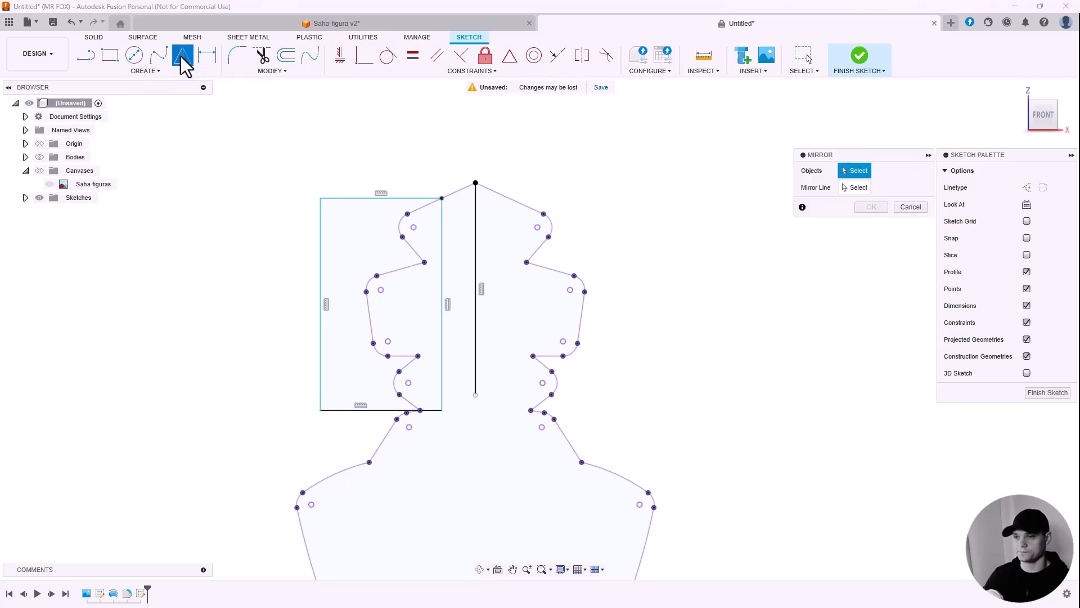
left_click(403, 199)
left_click(443, 242)
left_click(379, 411)
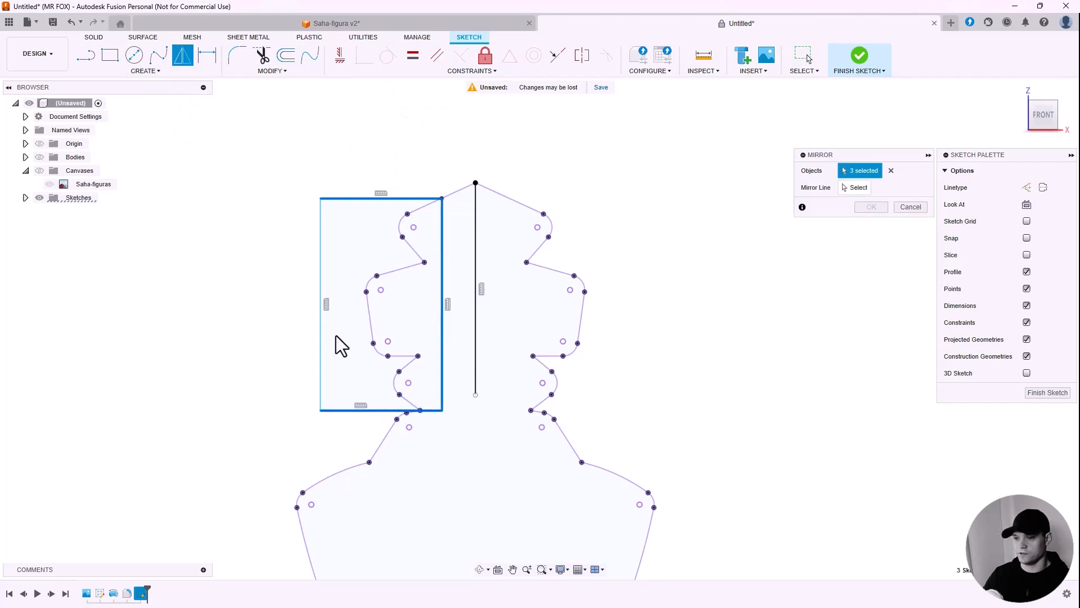
left_click(320, 349)
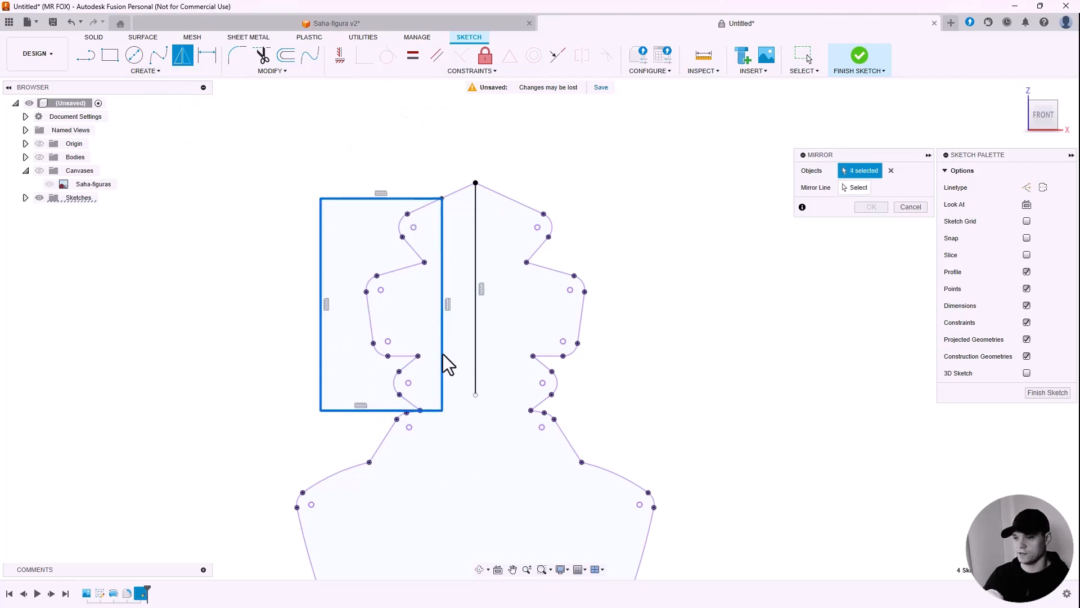
left_click_drag(855, 150, 655, 122)
left_click(656, 160)
left_click(475, 279)
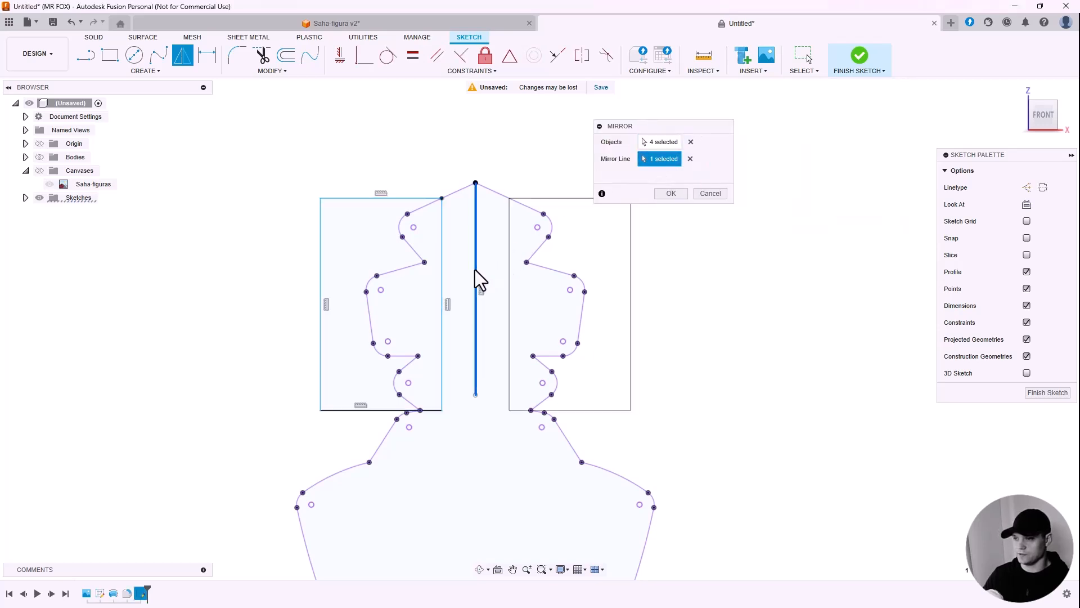
scroll(418, 262, "down", 3)
scroll(557, 215, "up", 3)
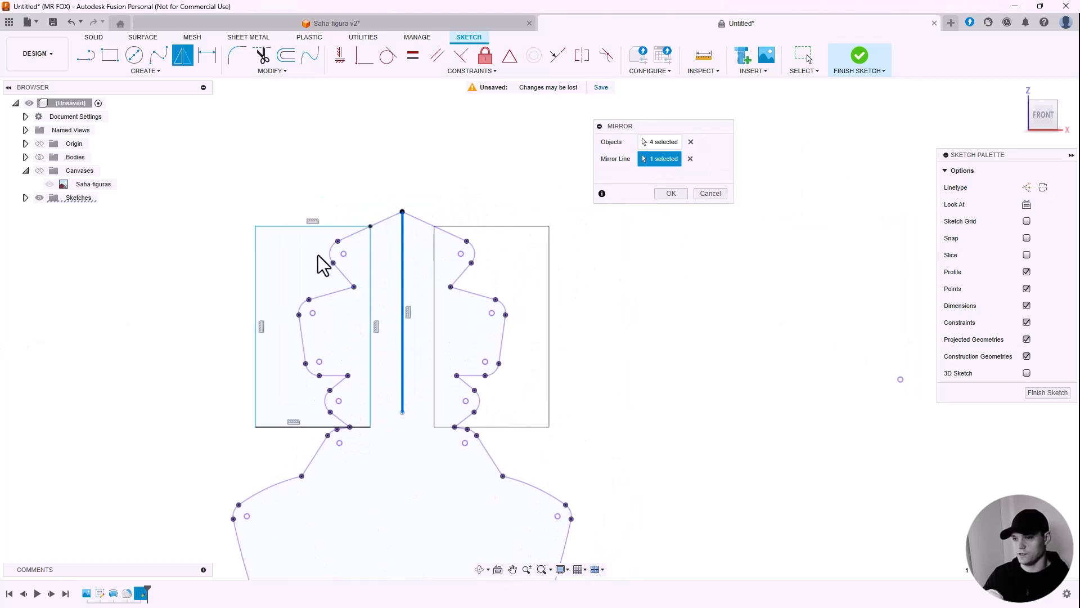
left_click(670, 194)
- Finish the sketch and show the king's bodies along with it
scroll(509, 181, "down", 3)
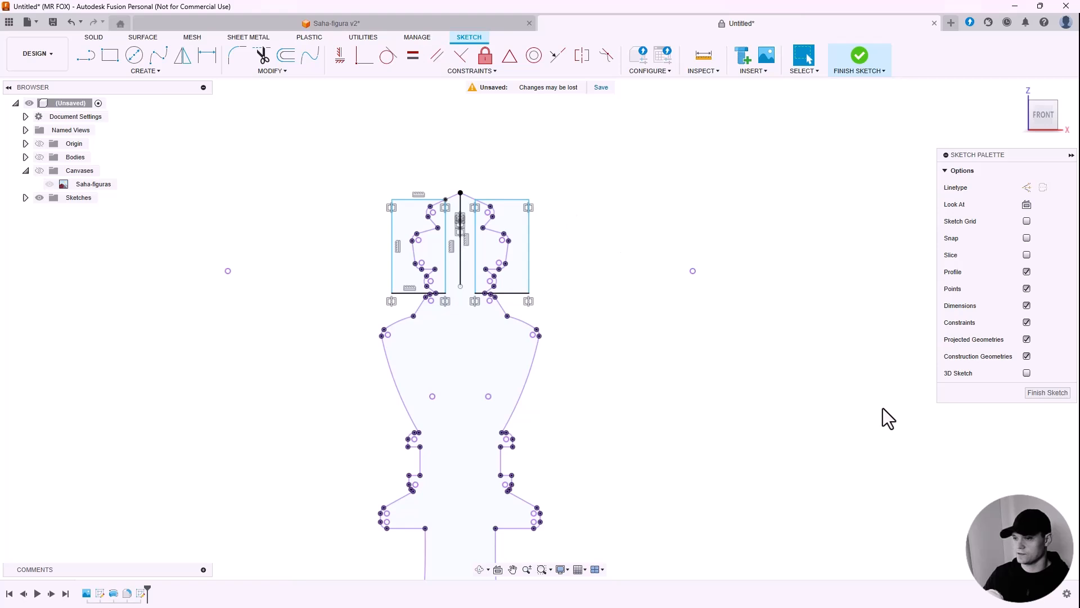
left_click(1044, 395)
mouse_move(576, 174)
middle_mouse_down("shift")
mouse_move(557, 162)
mouse_move(546, 184)
middle_mouse_up("shift")
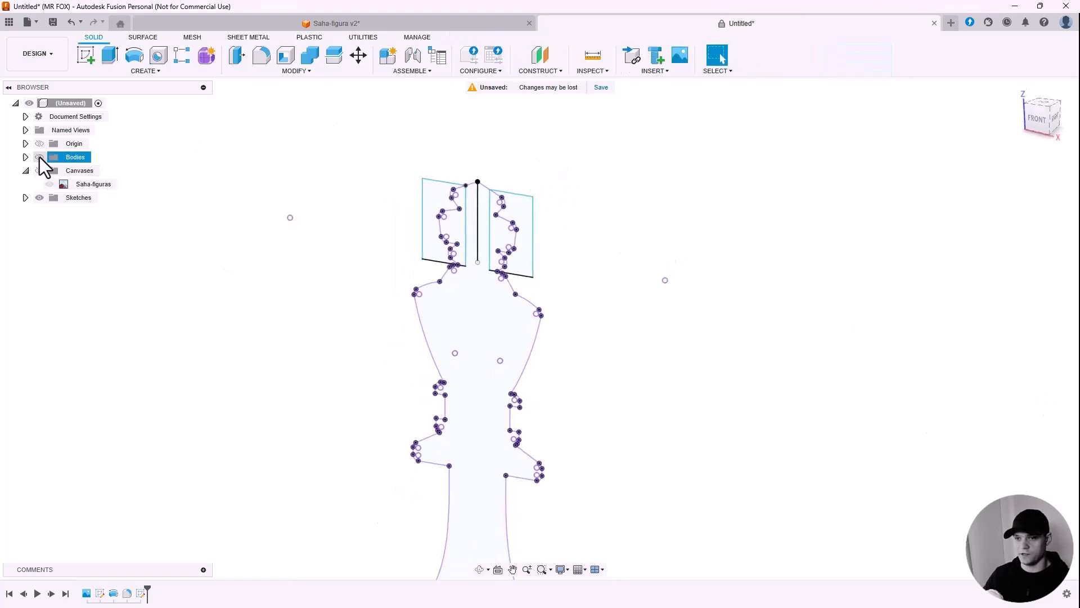
left_click(39, 158)
scroll(189, 112, "up", 2)
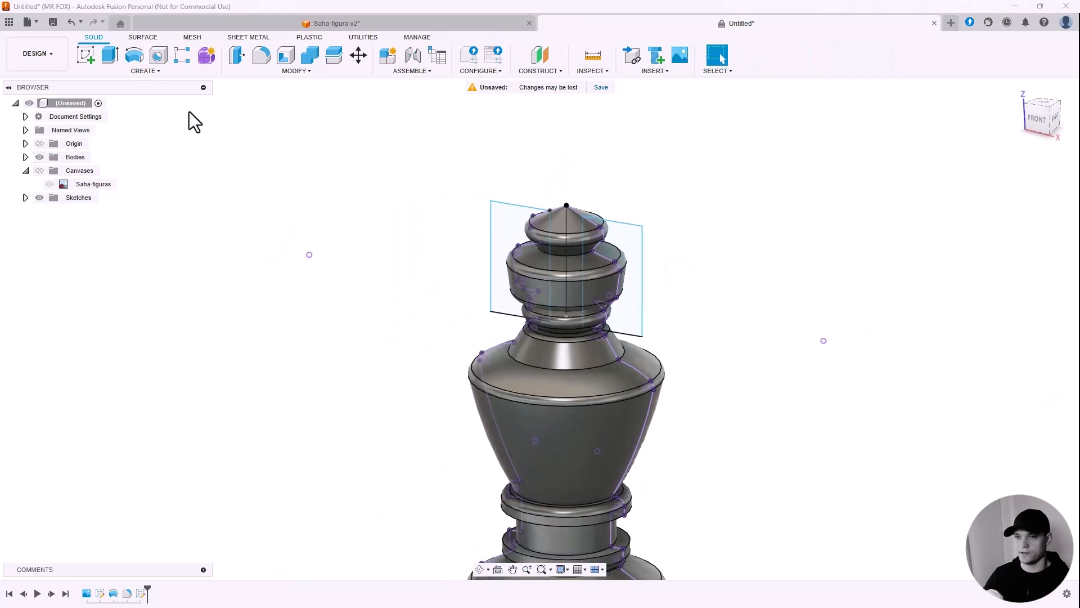
- Start an Extrude with all four profile regions inside the two rectangles selected
left_click(111, 59)
scroll(510, 228, "up", 3)
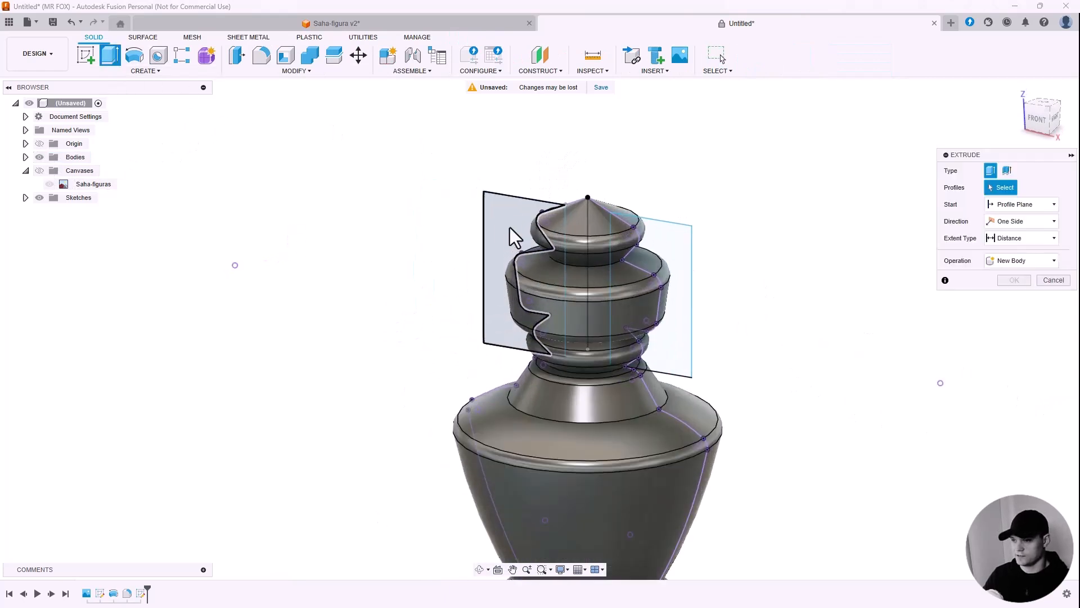
left_click(511, 227)
left_click(554, 290)
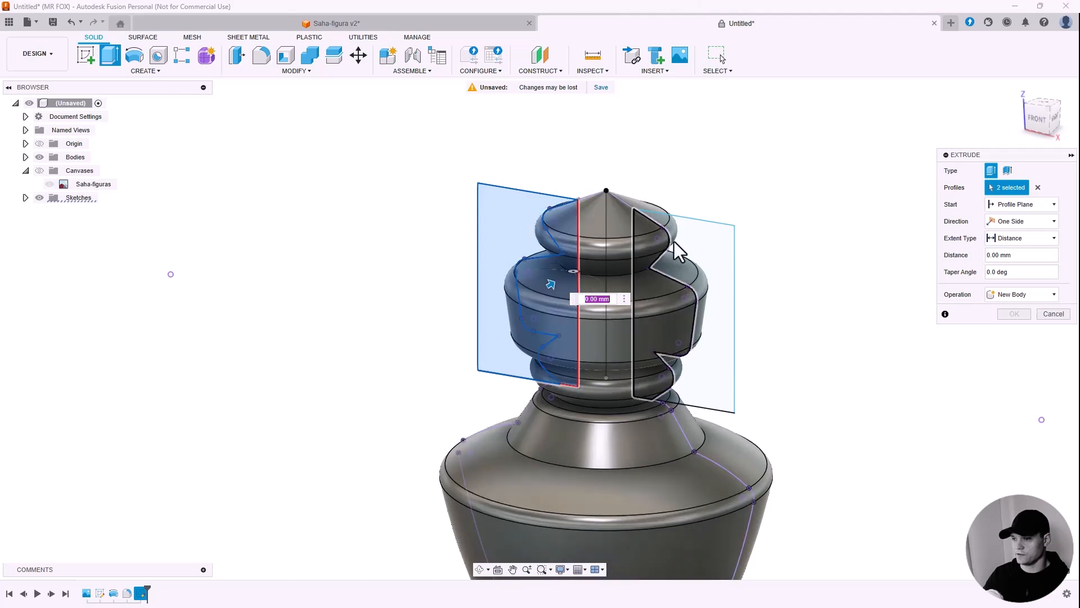
left_click(645, 244)
left_click(697, 245)
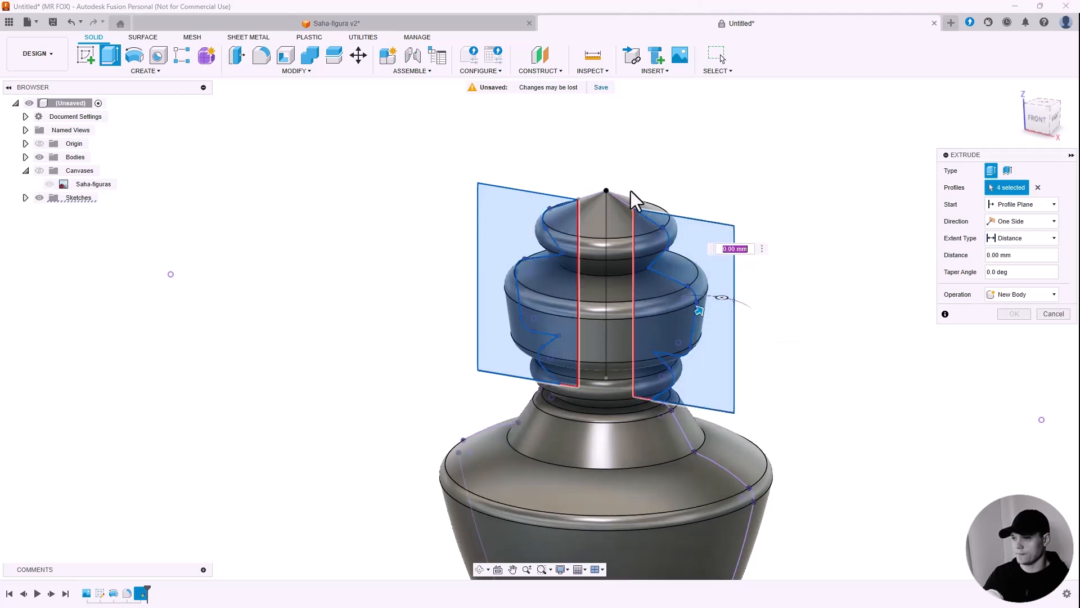
middle_click_drag(627, 189, 490, 175)
middle_click_drag(536, 289, 509, 309, "shift")
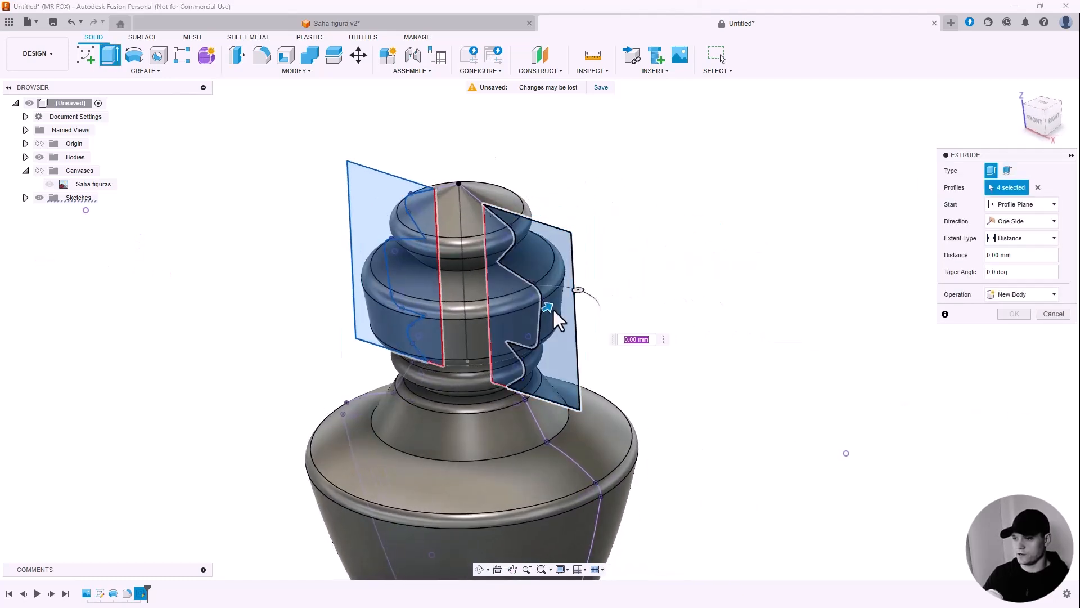
- Cut both rectangles' profiles out of the king's top with a symmetric extrusion distance of 10 mm
left_click_drag(548, 308, 617, 259)
middle_click_drag(617, 258, 585, 167, "shift")
left_click_drag(990, 156, 794, 142)
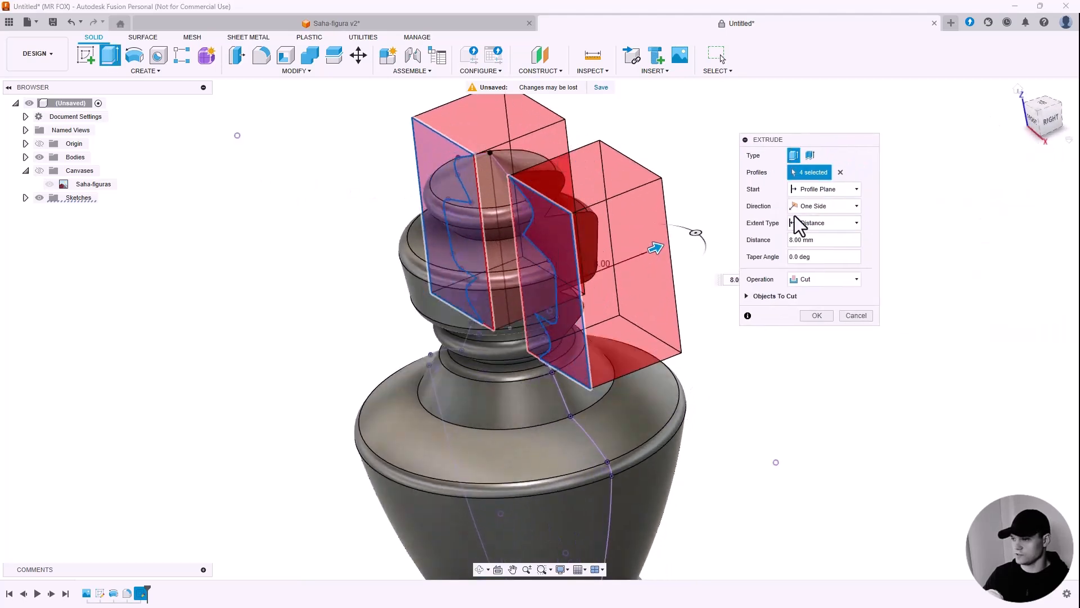
left_click(816, 207)
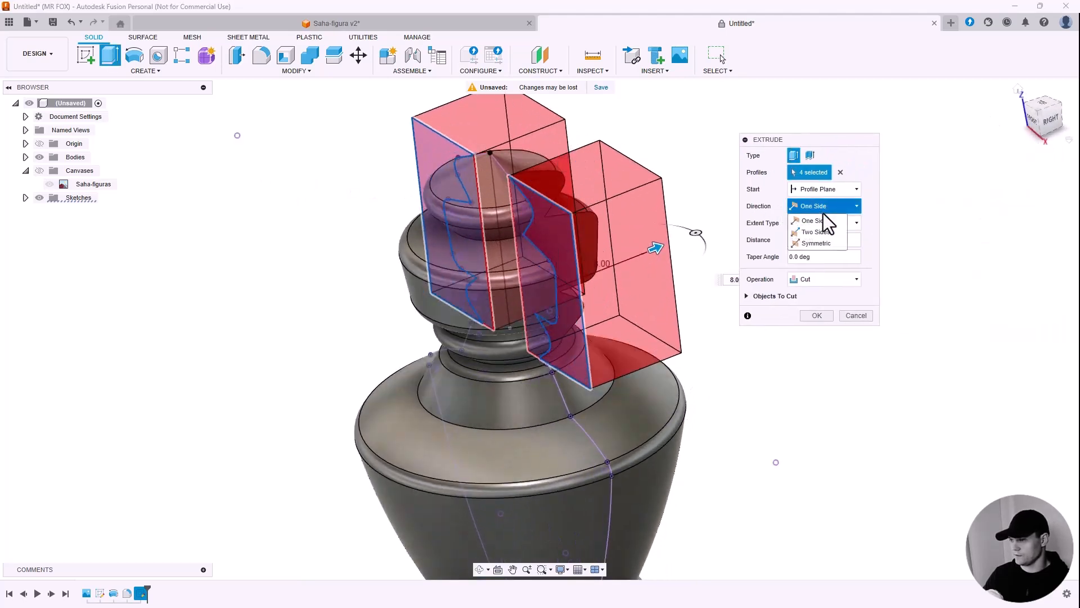
left_click(811, 245)
left_click_drag(677, 241, 701, 233)
middle_click_drag(466, 228, 677, 248, "shift")
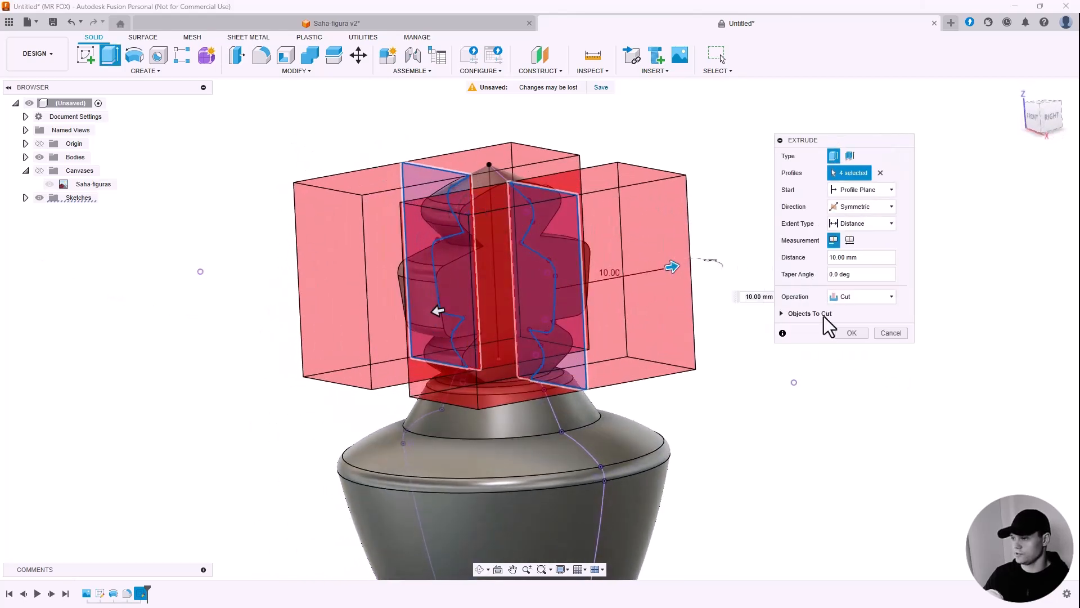
left_click(846, 297)
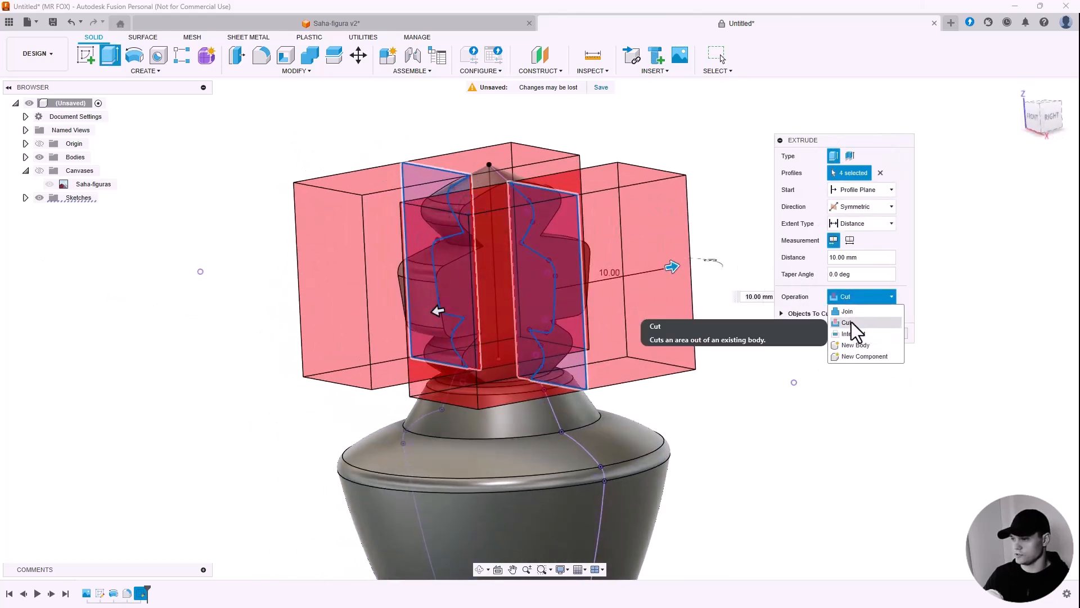
left_click(853, 323)
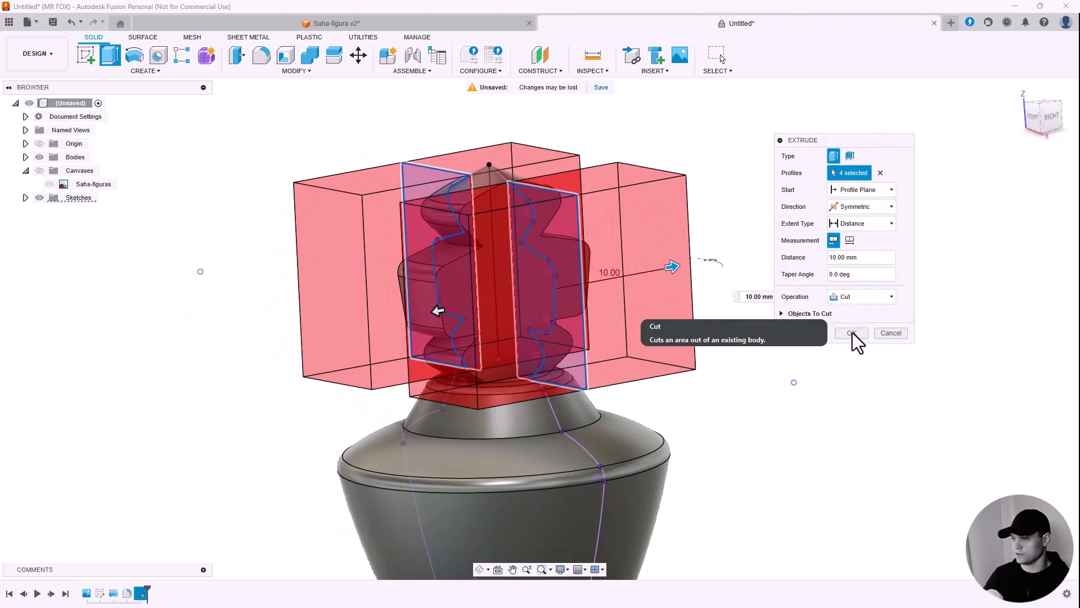
left_click(852, 333)
- Examine the cut cross and the whole king from several sides
scroll(521, 181, "down", 3)
middle_click_drag(520, 181, 513, 217, "shift")
scroll(572, 217, "down", 3)
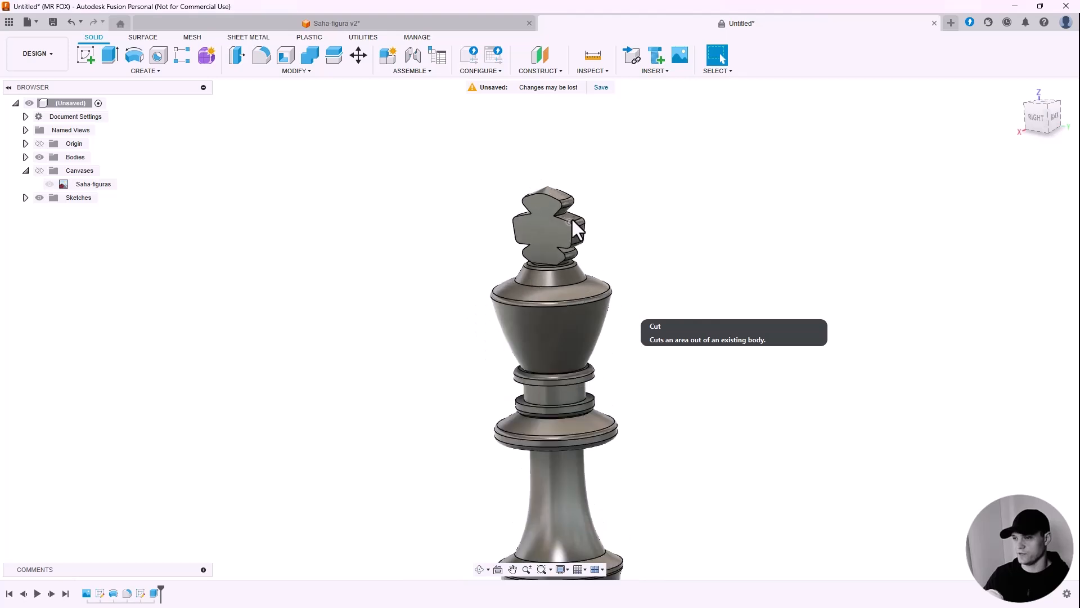
middle_click_drag(580, 220, 626, 208, "shift")
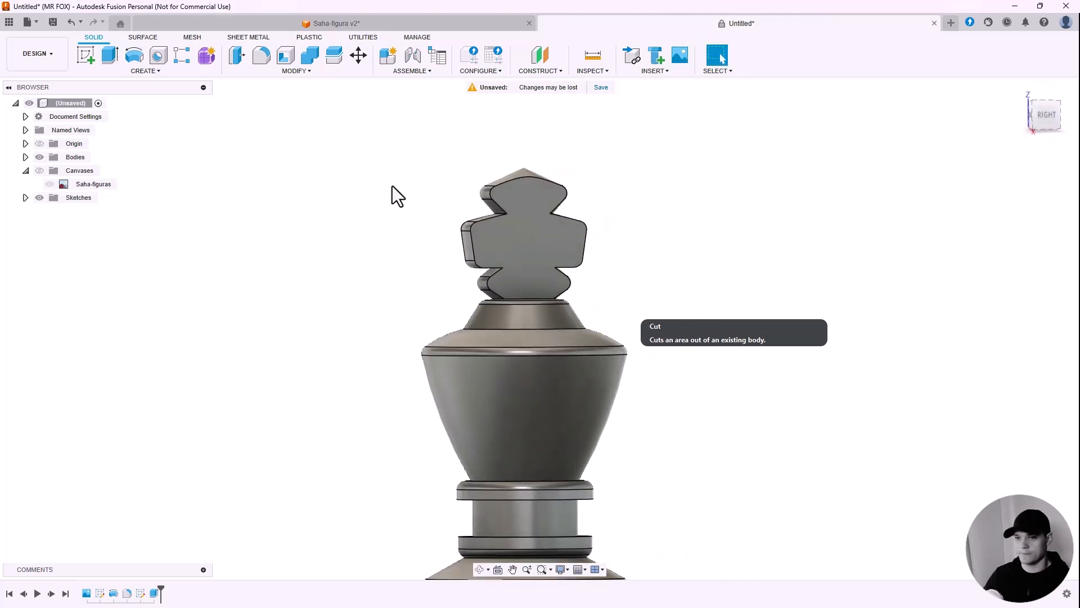
scroll(602, 206, "down", 4)
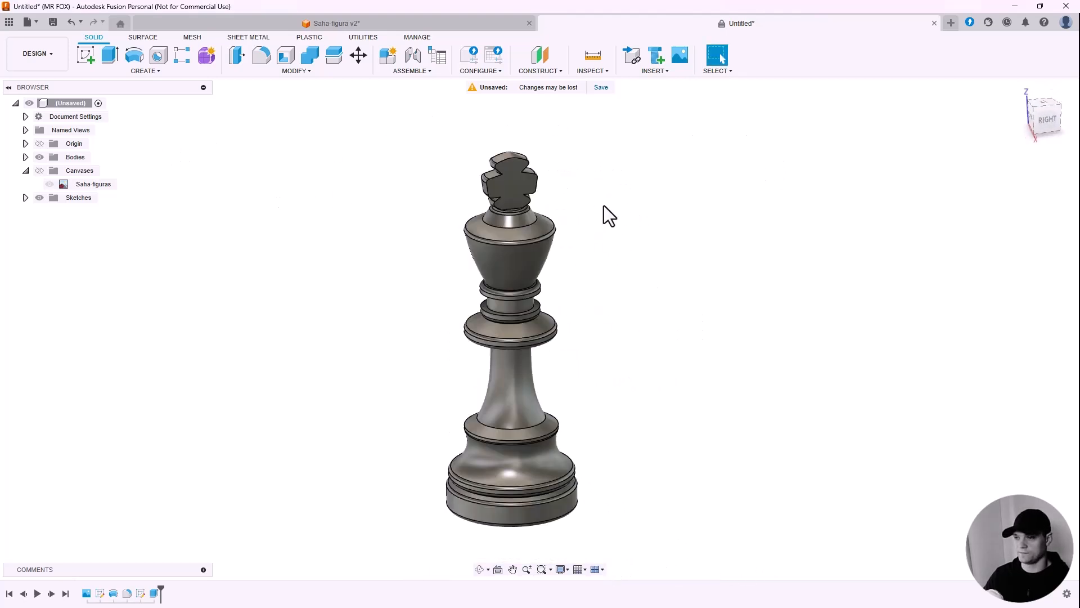
- Show the reference canvas with the bodies hidden and examine the tops of the rook, knight, bishop, queen and king
left_click(39, 171)
left_click(39, 157)
middle_click_drag(581, 240, 665, 225, "shift")
scroll(623, 260, "down", 5)
scroll(448, 293, "up", 2)
scroll(518, 293, "up", 5)
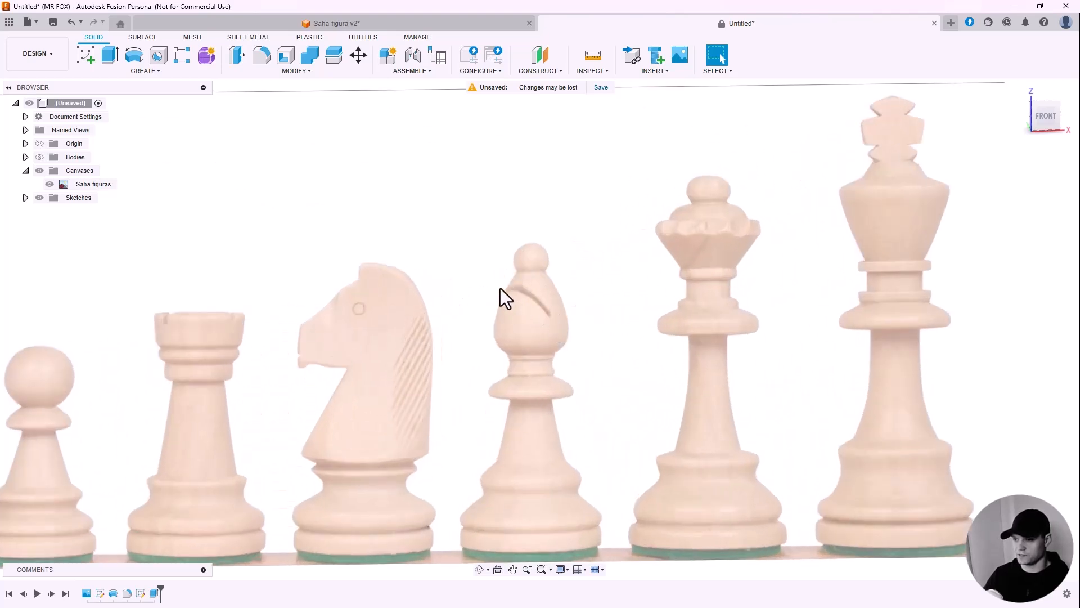
scroll(543, 297, "down", 3)
scroll(236, 309, "up", 3)
scroll(289, 312, "up", 2)
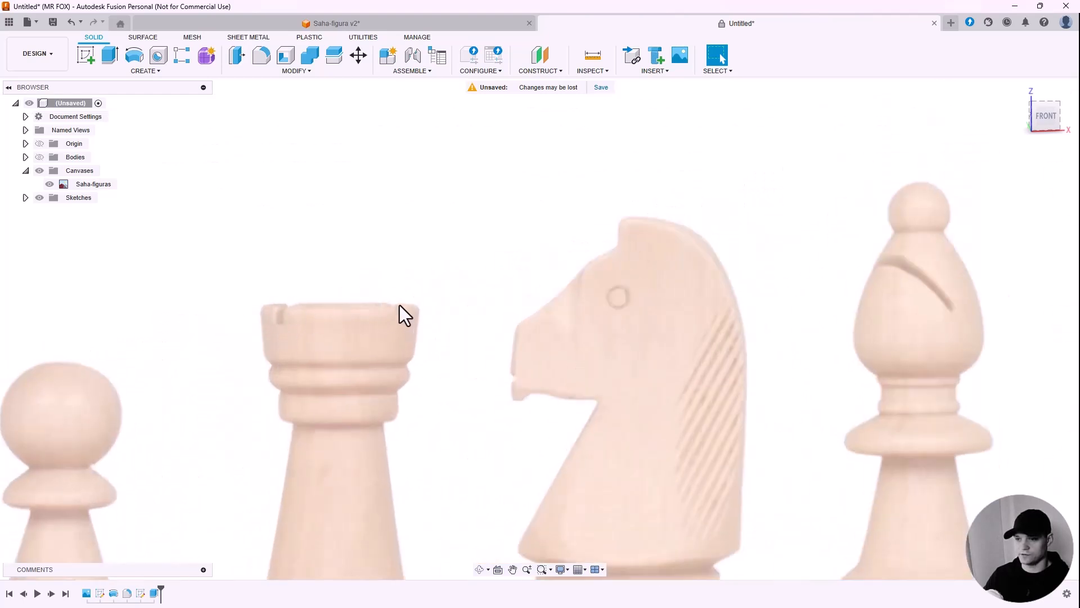
scroll(275, 259, "down", 5)
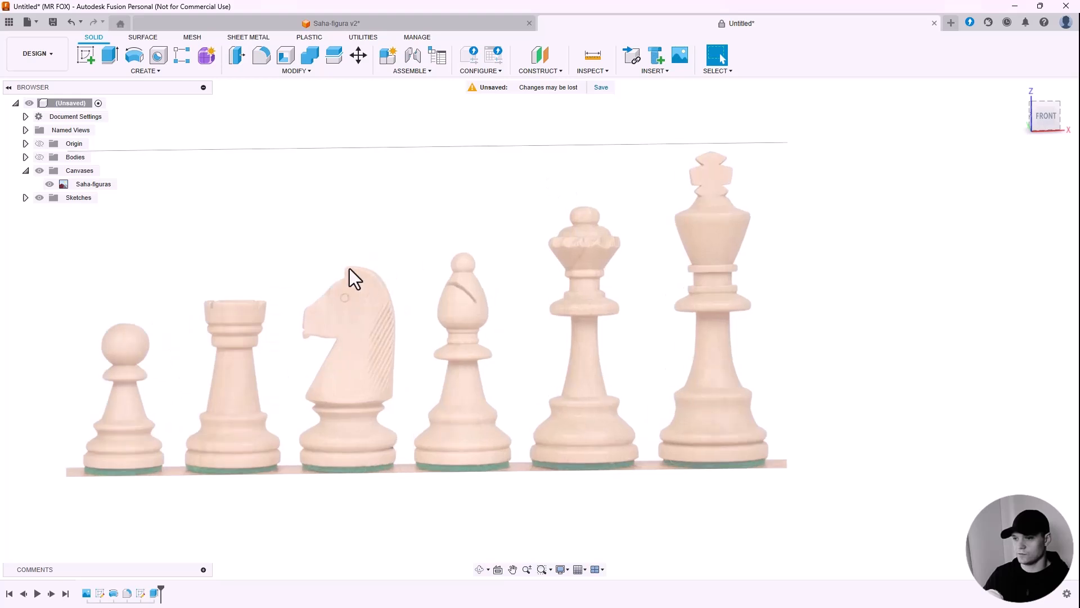
scroll(469, 287, "up", 2)
scroll(459, 305, "up", 2)
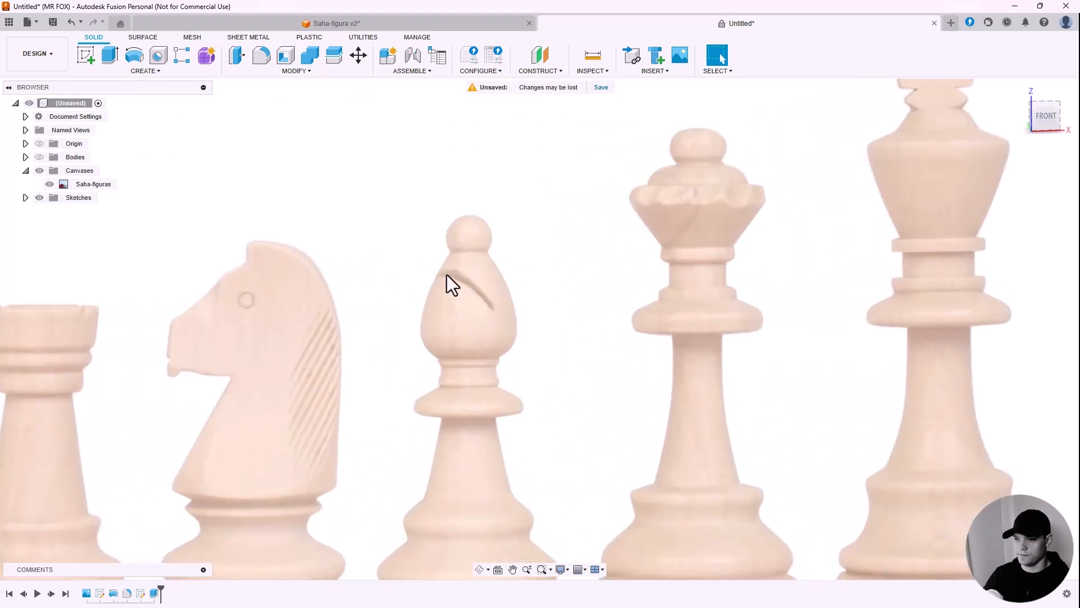
scroll(456, 293, "down", 2)
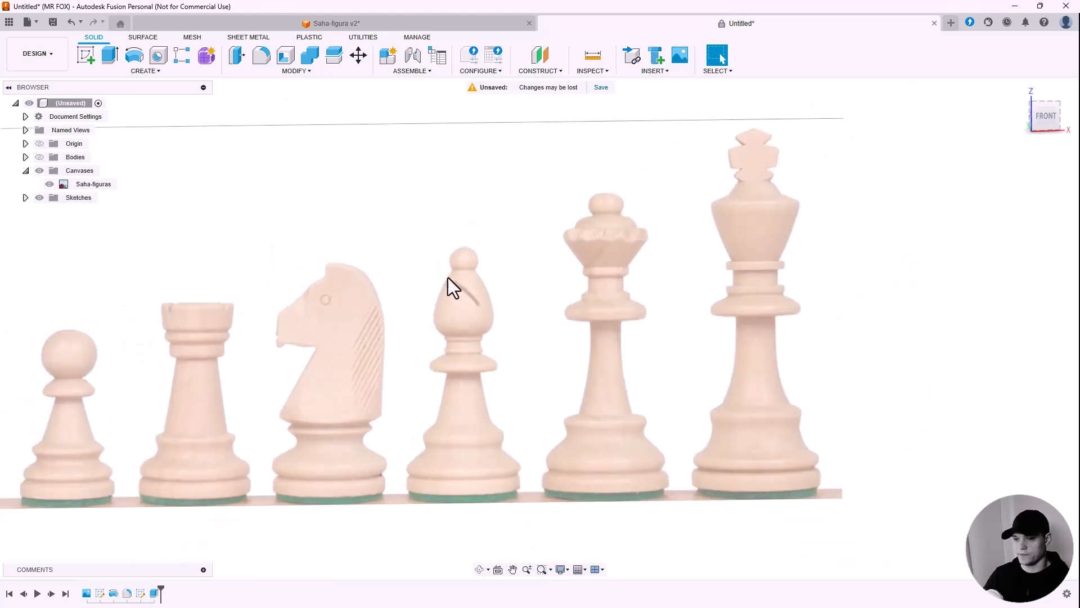
scroll(631, 228, "up", 4)
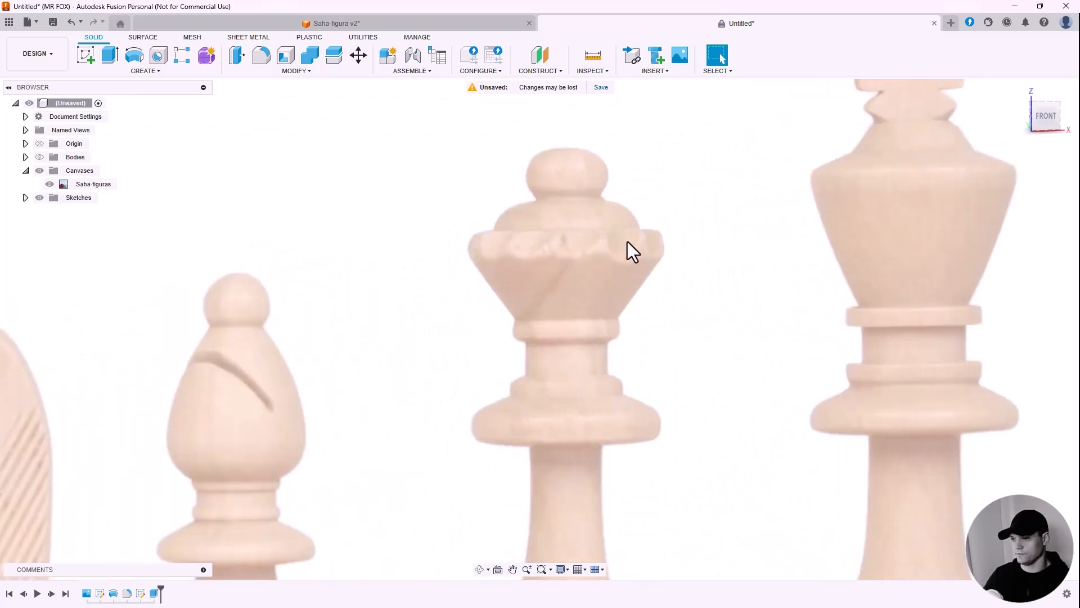
scroll(504, 248, "down", 4)
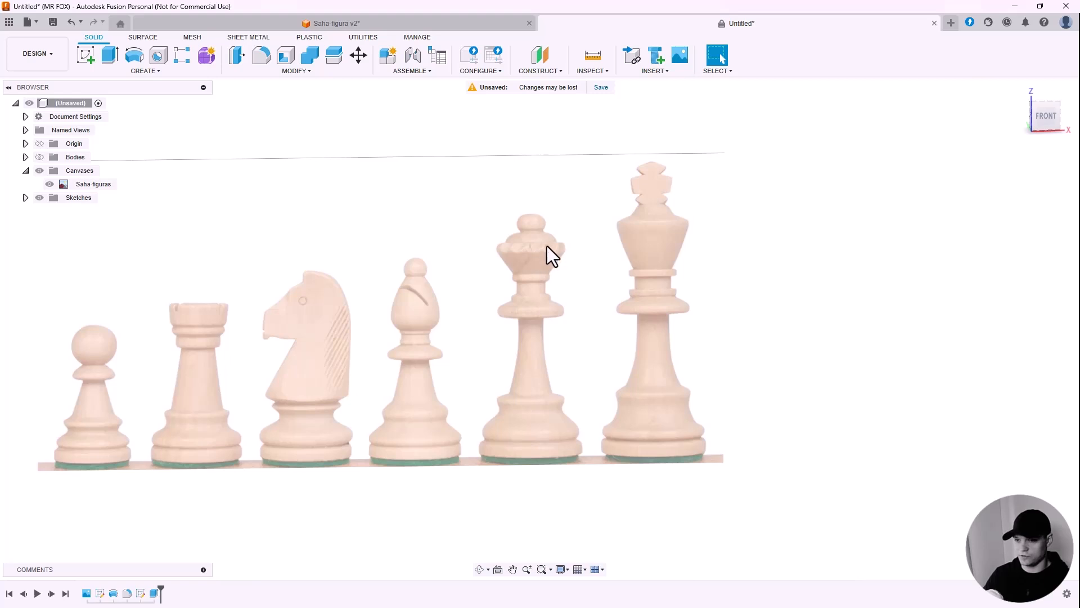
middle_click_drag(547, 245, 527, 264)
scroll(675, 241, "up", 2)
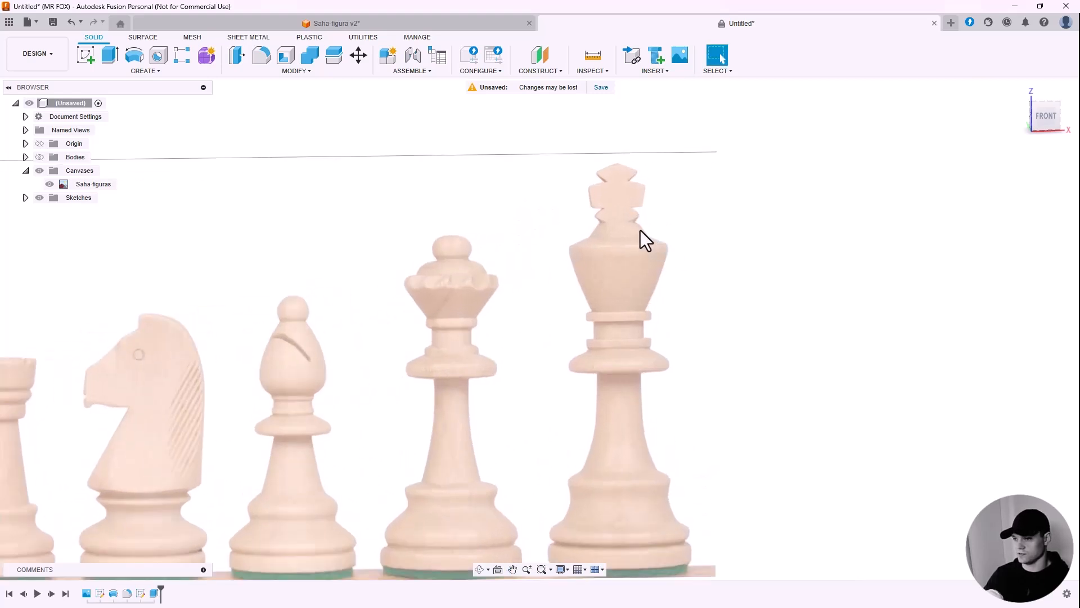
- Show the king's bodies again and hide the reference canvas
middle_click_drag(653, 237, 617, 212)
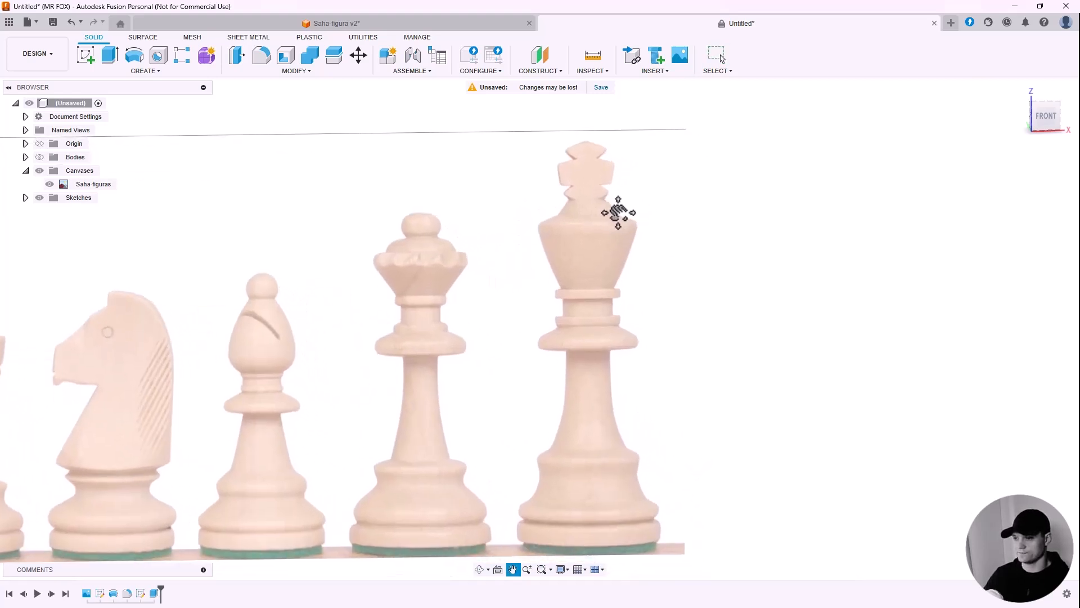
left_click(40, 158)
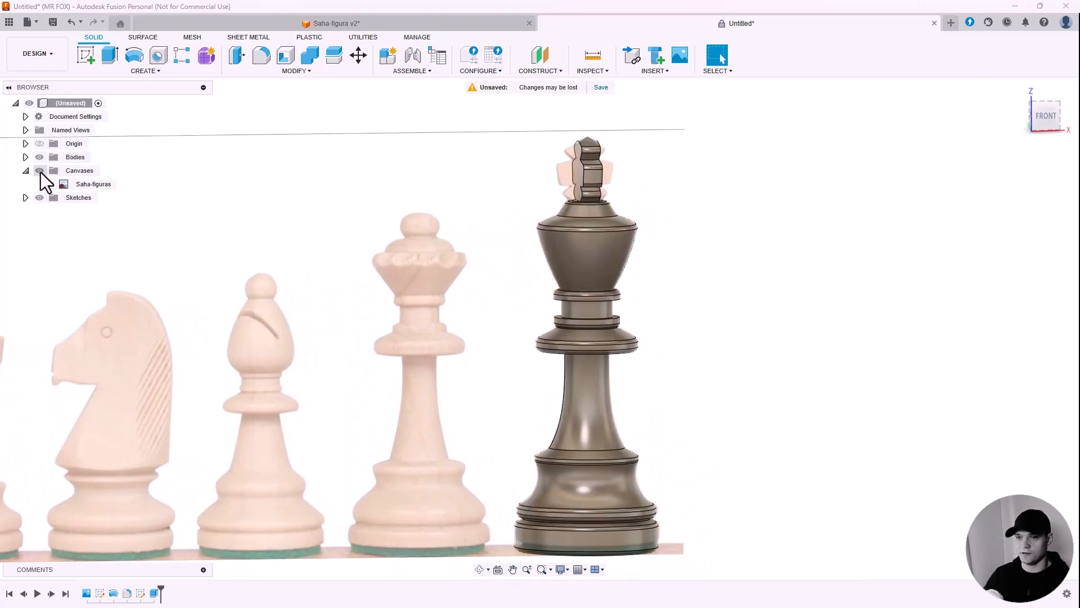
left_click(39, 170)
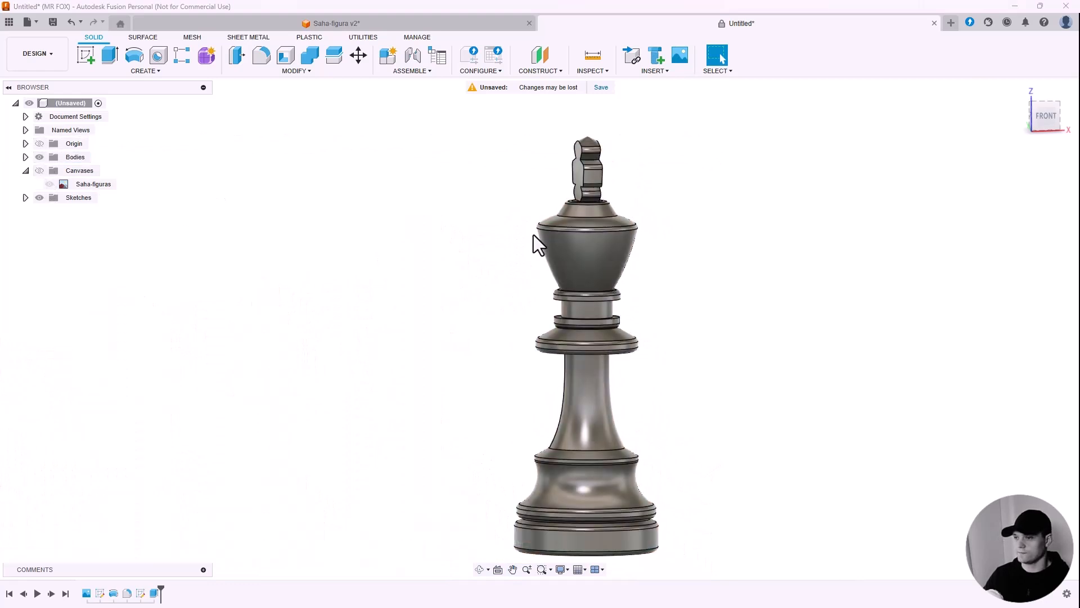
- Start a Sphere on the vertical origin plane facing the left view, centred just outside the upper rim of the king's head
left_click(1039, 120)
left_click(1048, 119)
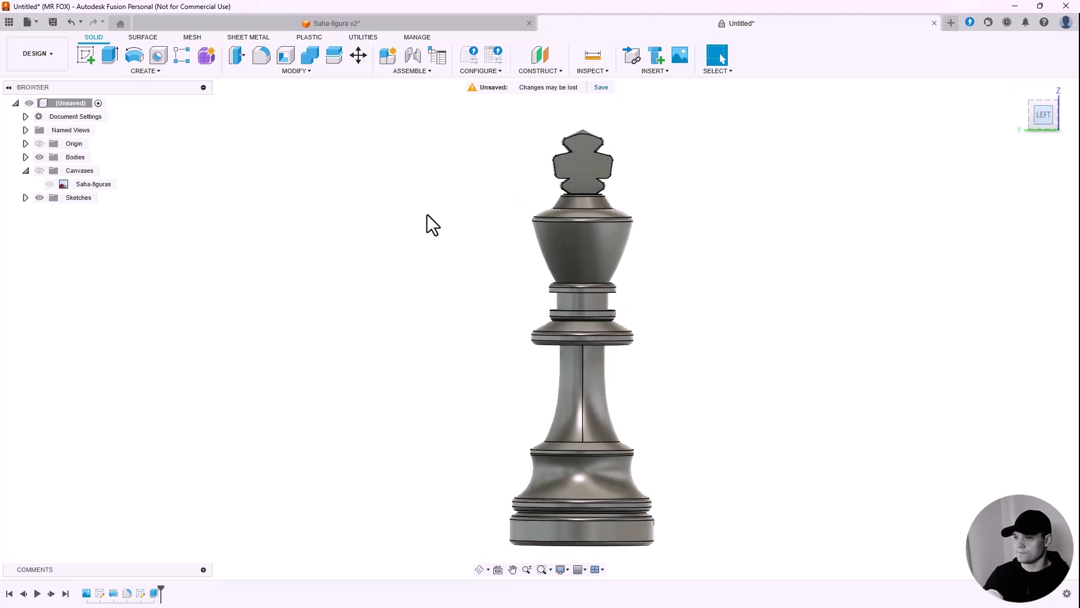
left_click(136, 74)
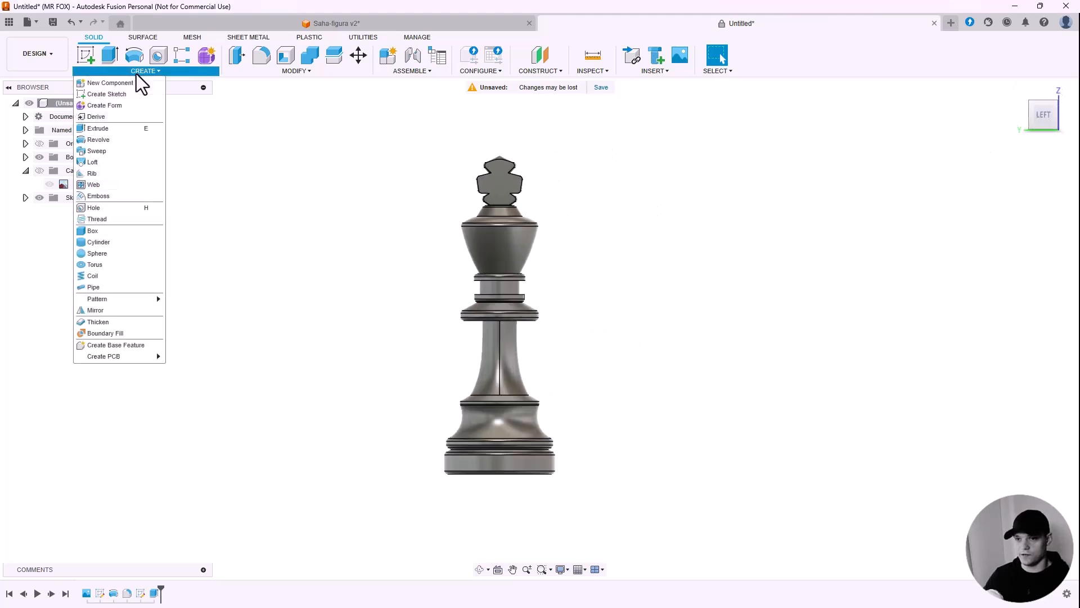
left_click(100, 254)
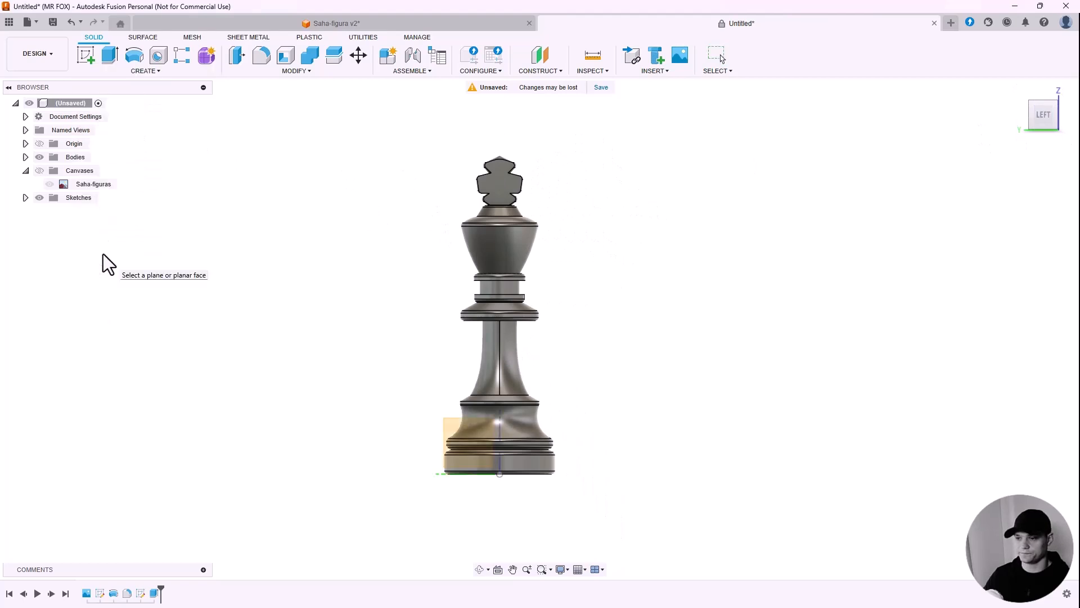
left_click(495, 406)
scroll(459, 431, "up", 3)
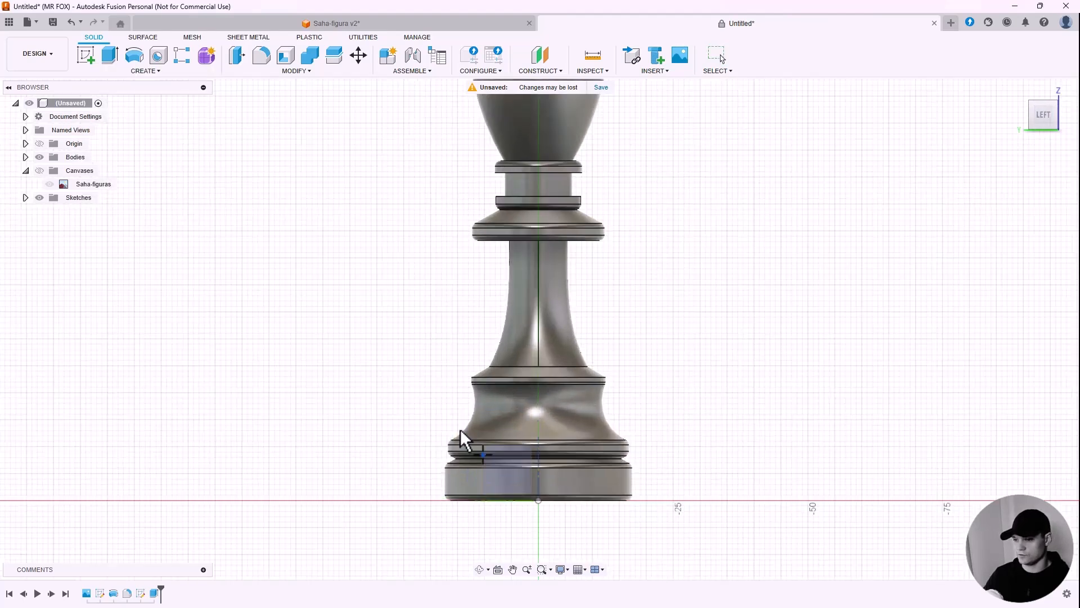
scroll(461, 429, "down", 3)
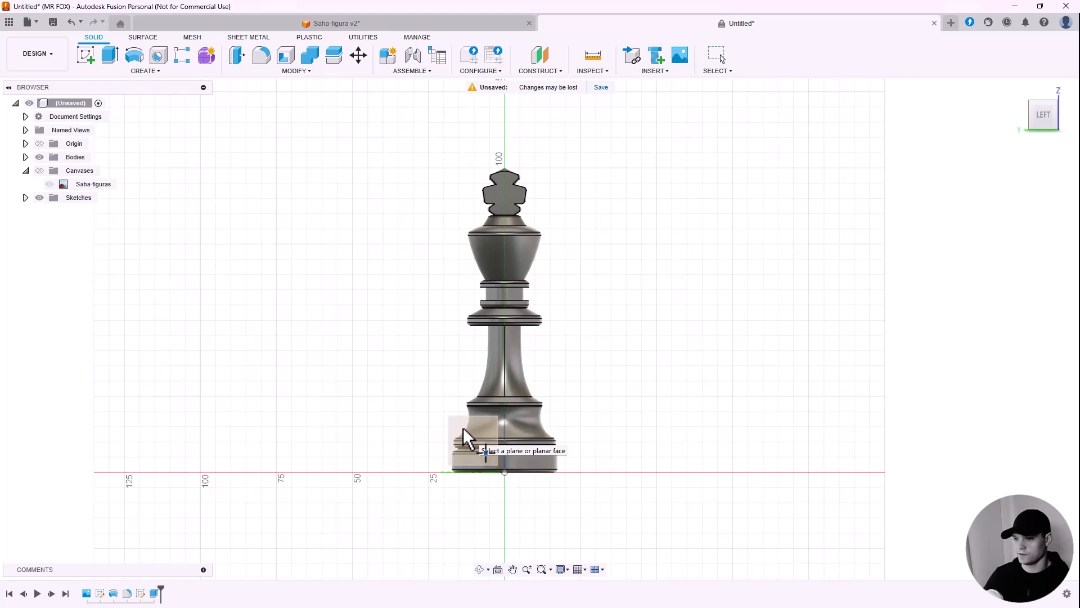
scroll(554, 231, "up", 5)
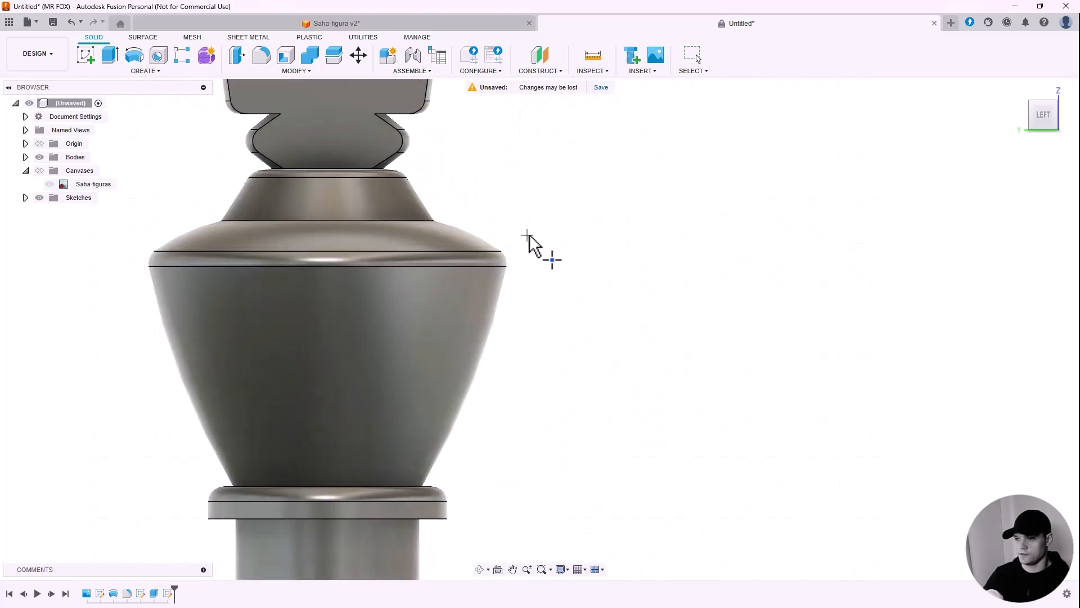
middle_click_drag(535, 241, 591, 281)
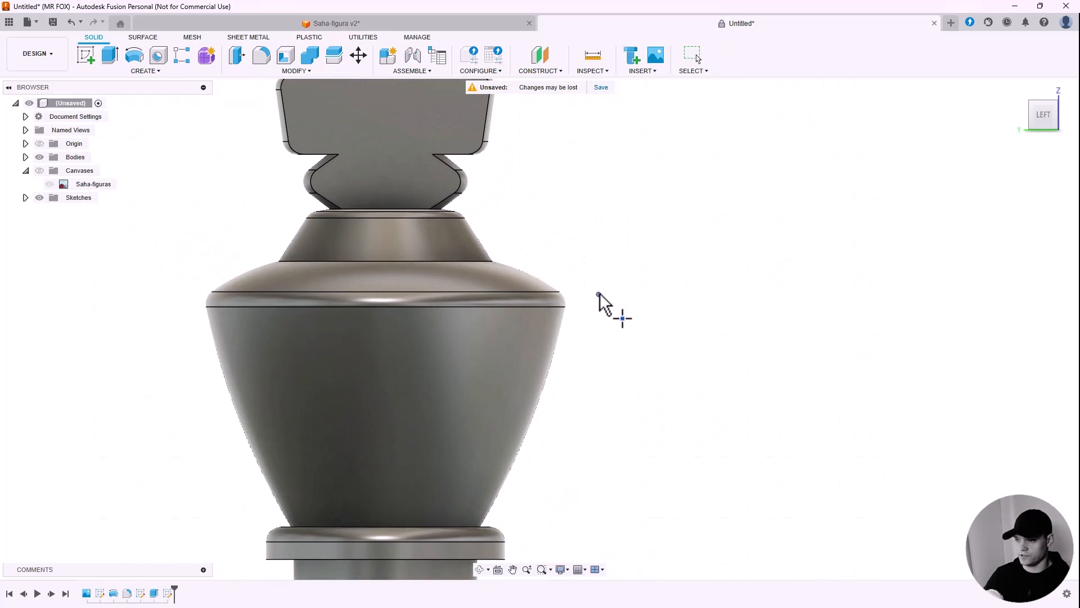
left_click(598, 294)
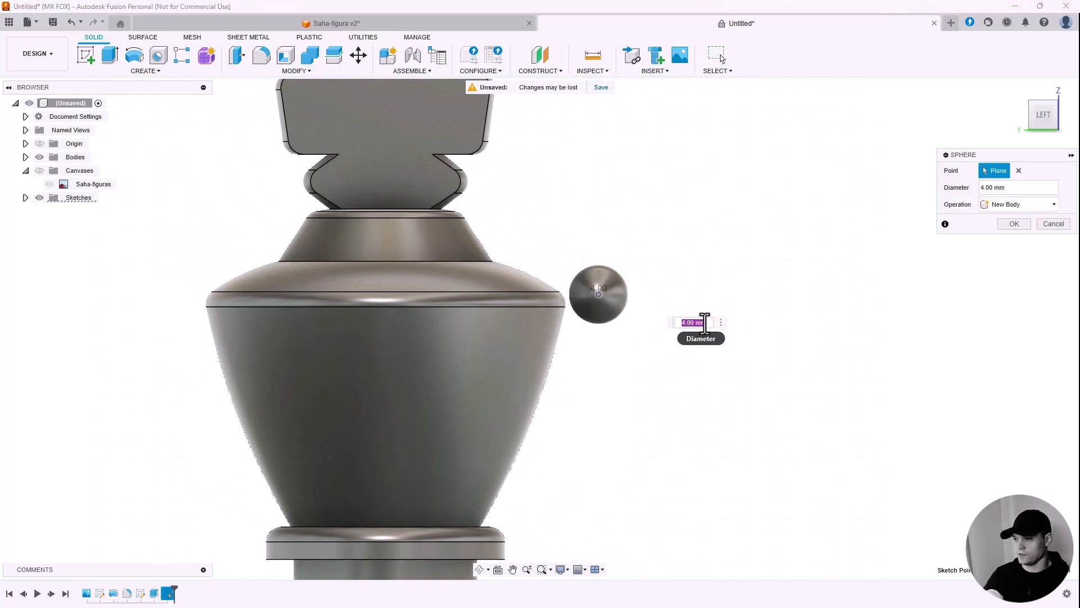
- Cut a spherical notch into the rim of the king's head with the sphere's diameter set to 9 mm
middle_click_drag(624, 274, 599, 289, "shift")
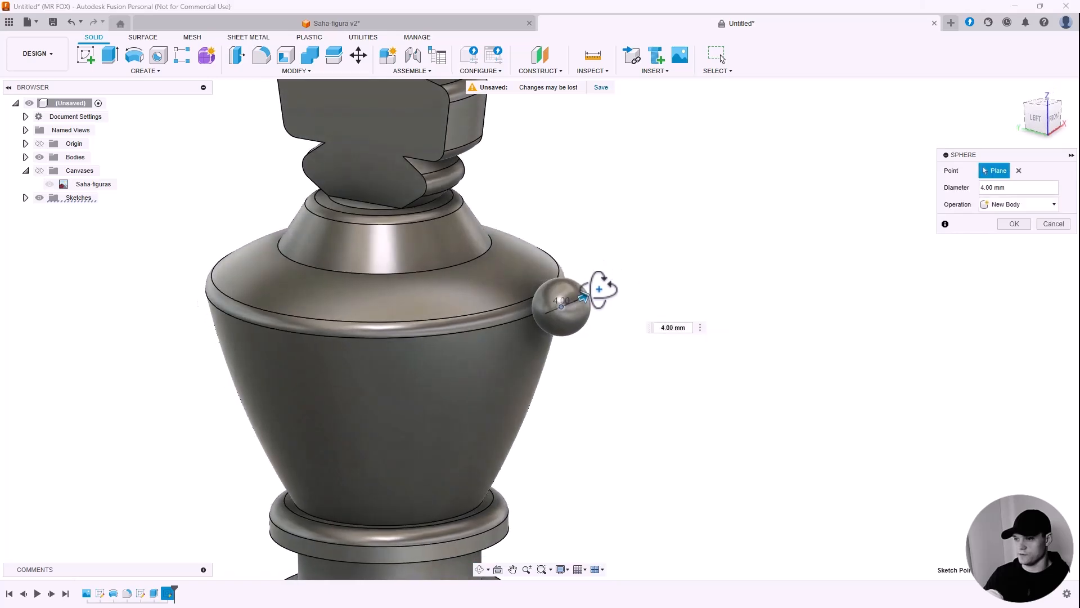
mouse_move(585, 295)
left_mouse_down()
mouse_move(576, 301)
mouse_move(601, 291)
left_mouse_up()
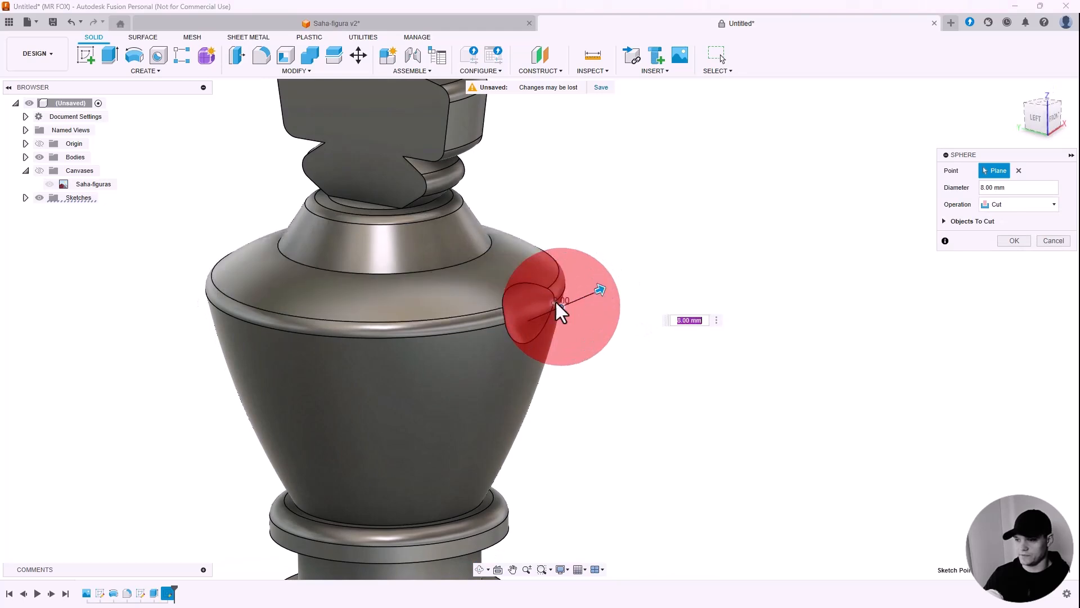
middle_click_drag(533, 307, 497, 331, "shift")
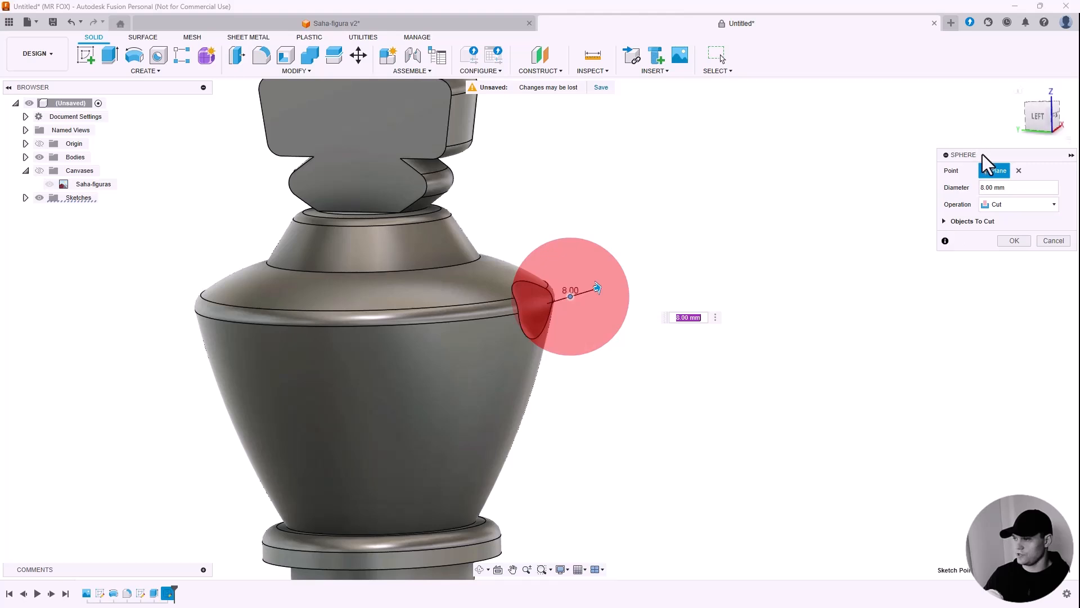
left_click_drag(977, 154, 728, 166)
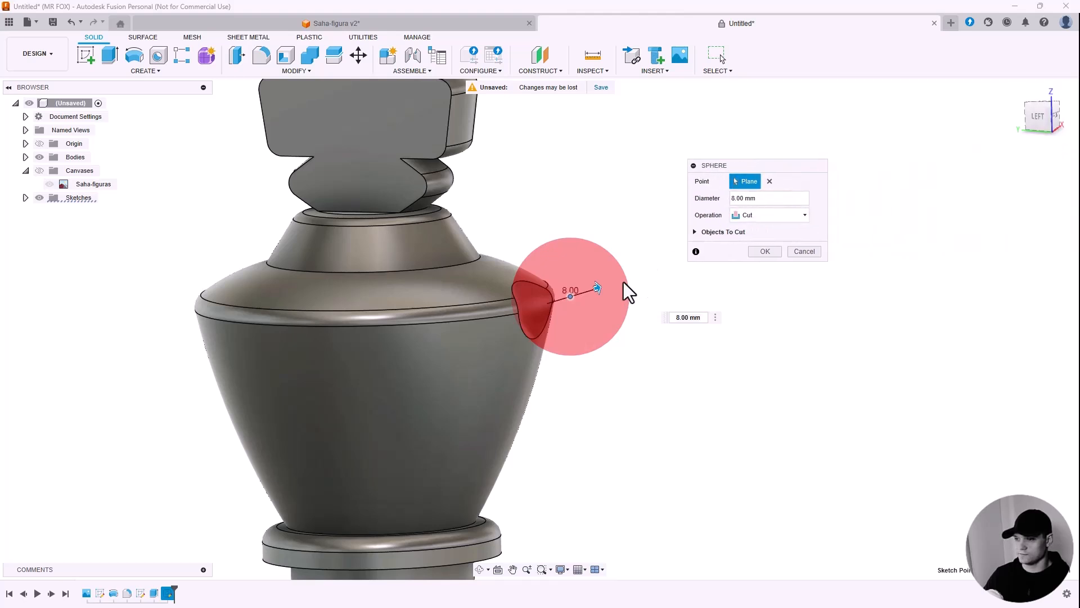
left_click_drag(591, 286, 608, 287)
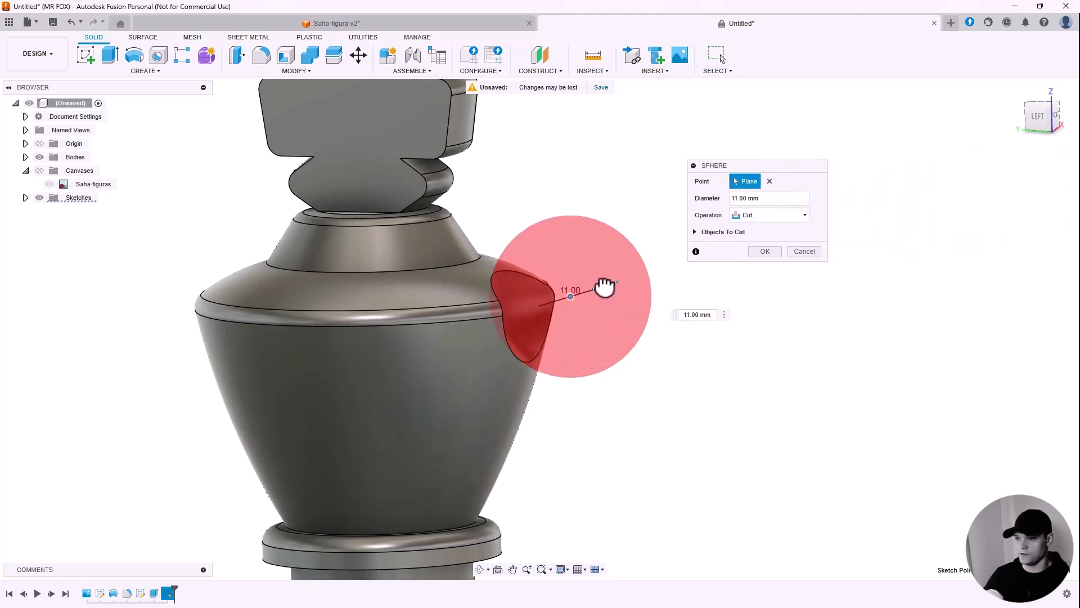
middle_click_drag(529, 282, 501, 289, "shift")
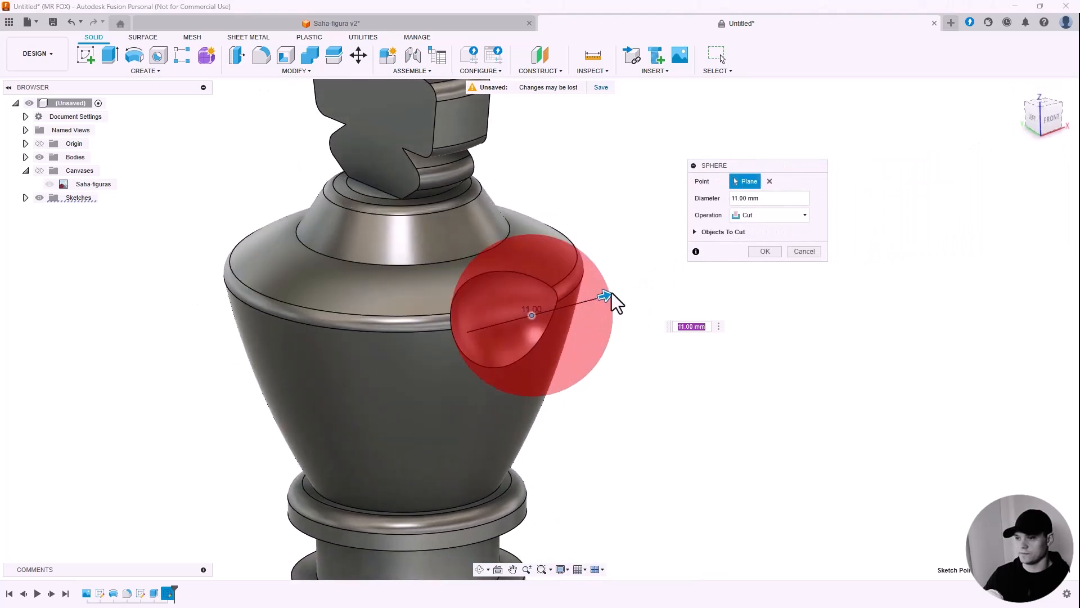
left_click_drag(615, 302, 591, 299)
middle_click_drag(590, 302, 509, 265, "shift")
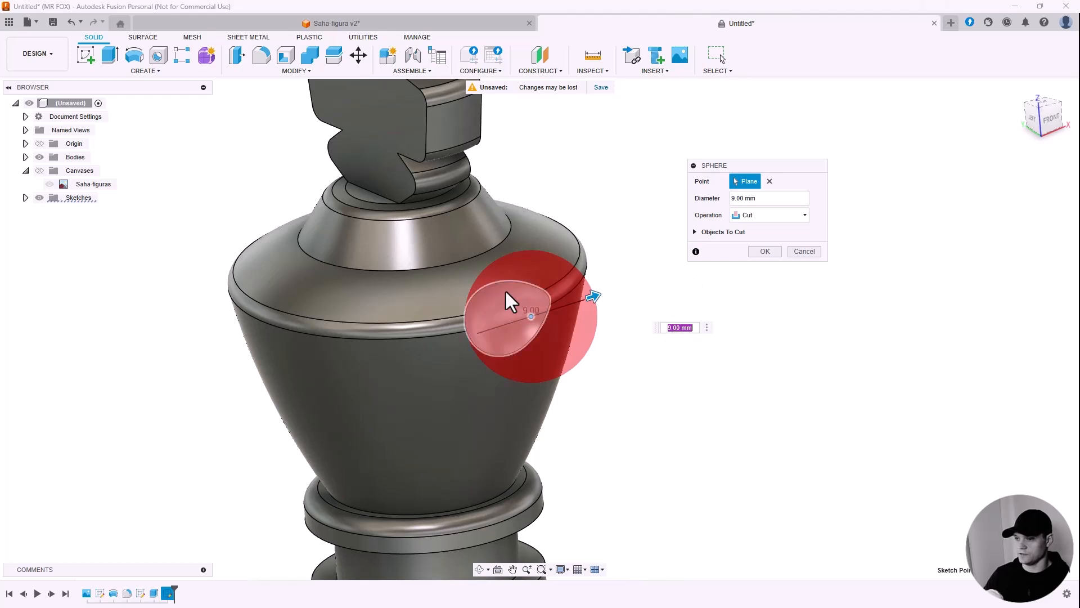
middle_click_drag(508, 302, 552, 304, "shift")
left_click(765, 251)
- Start a circular pattern with Faces as the object type and select the spherical notch's face on the rim
scroll(677, 299, "down", 3)
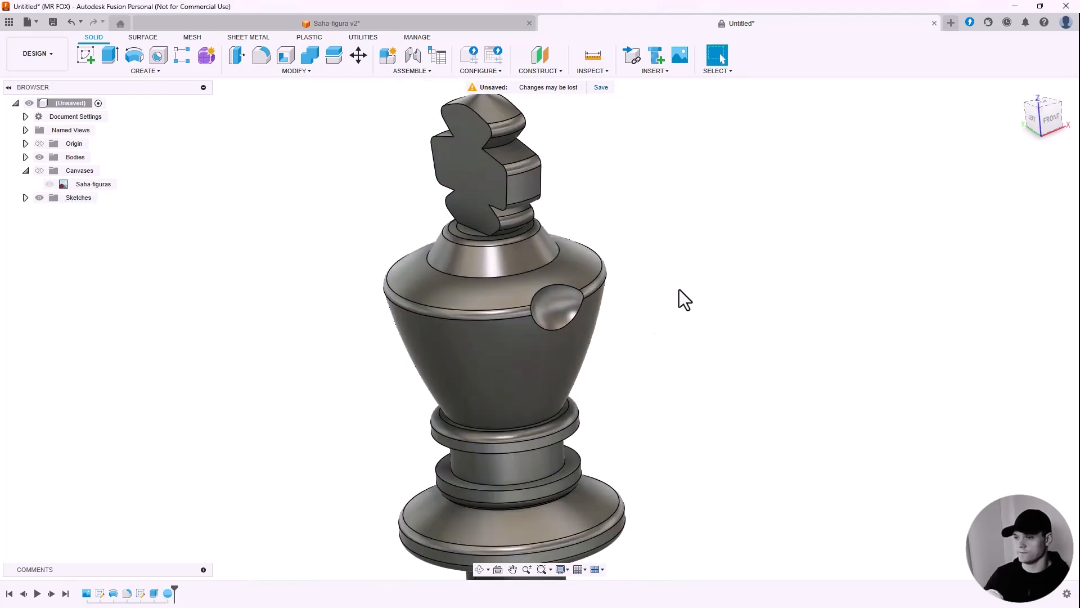
scroll(631, 318, "up", 2)
mouse_move(632, 319)
middle_mouse_down("shift")
mouse_move(534, 303)
mouse_move(622, 315)
middle_mouse_up("shift")
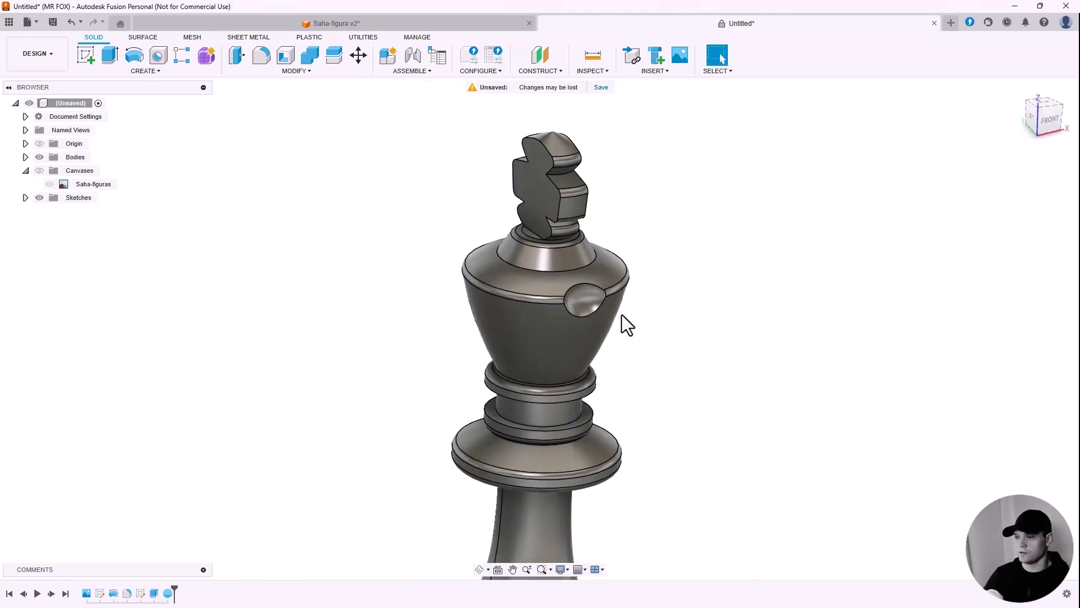
scroll(590, 295, "up", 3)
middle_click_drag(557, 299, 644, 291, "shift")
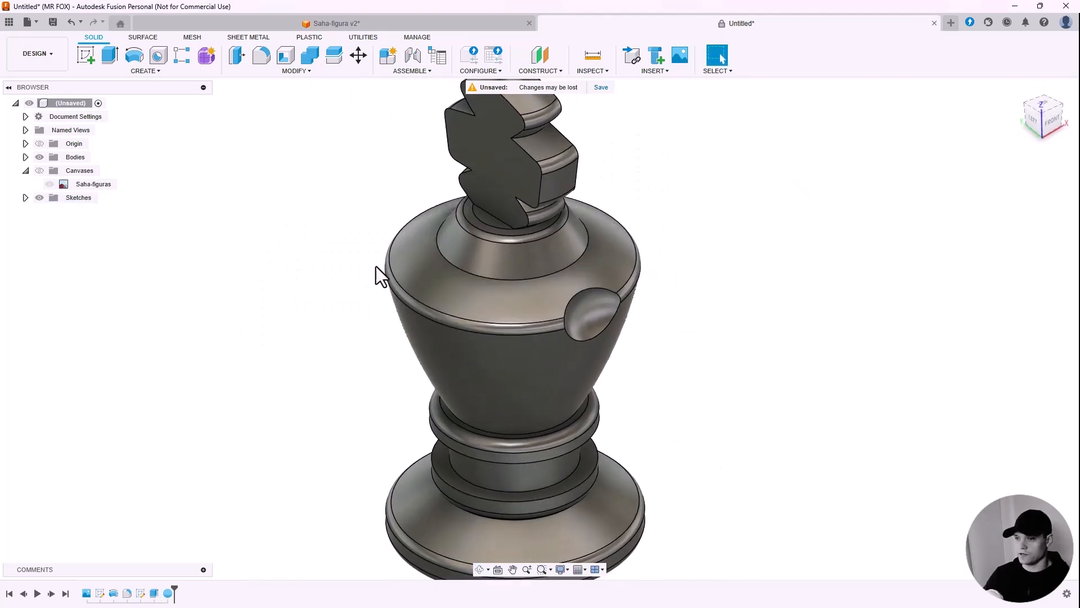
mouse_move(511, 297)
middle_mouse_down("shift")
mouse_move(521, 284)
mouse_move(509, 290)
middle_mouse_up("shift")
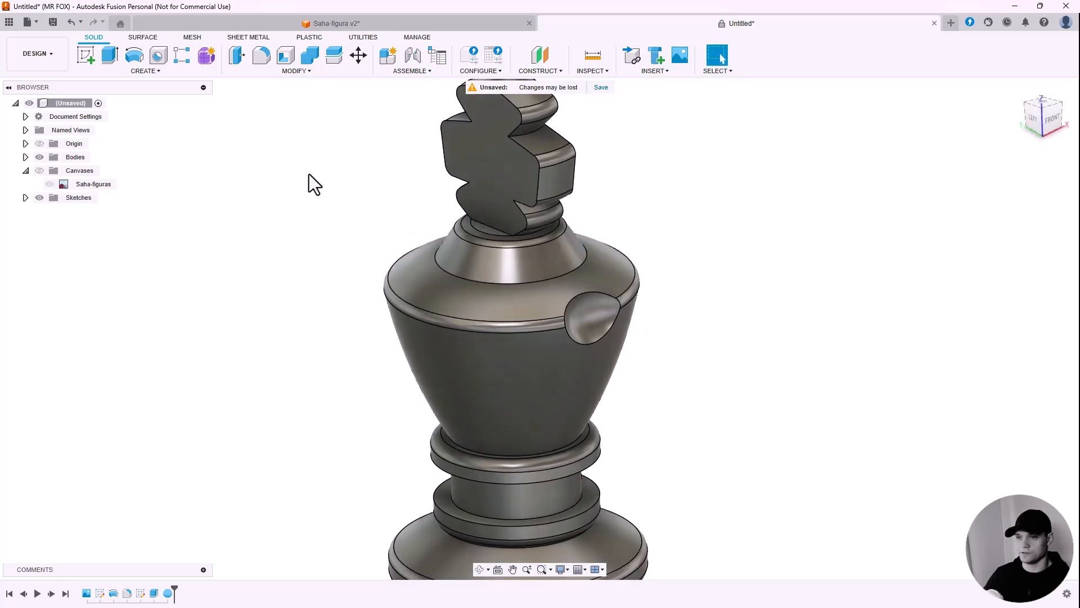
left_click(149, 72)
mouse_move(130, 299)
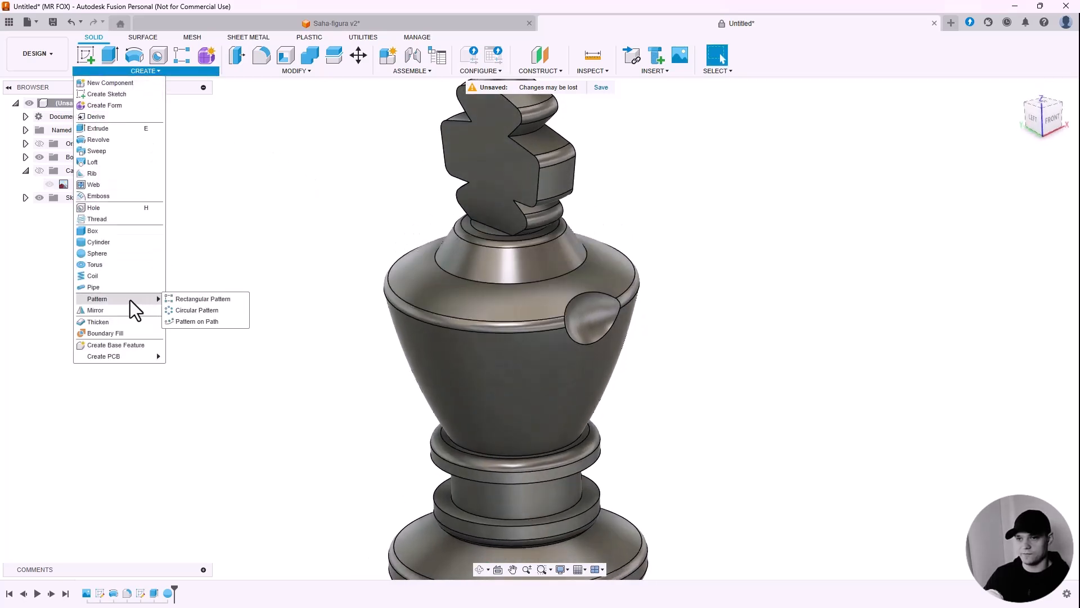
left_click(214, 311)
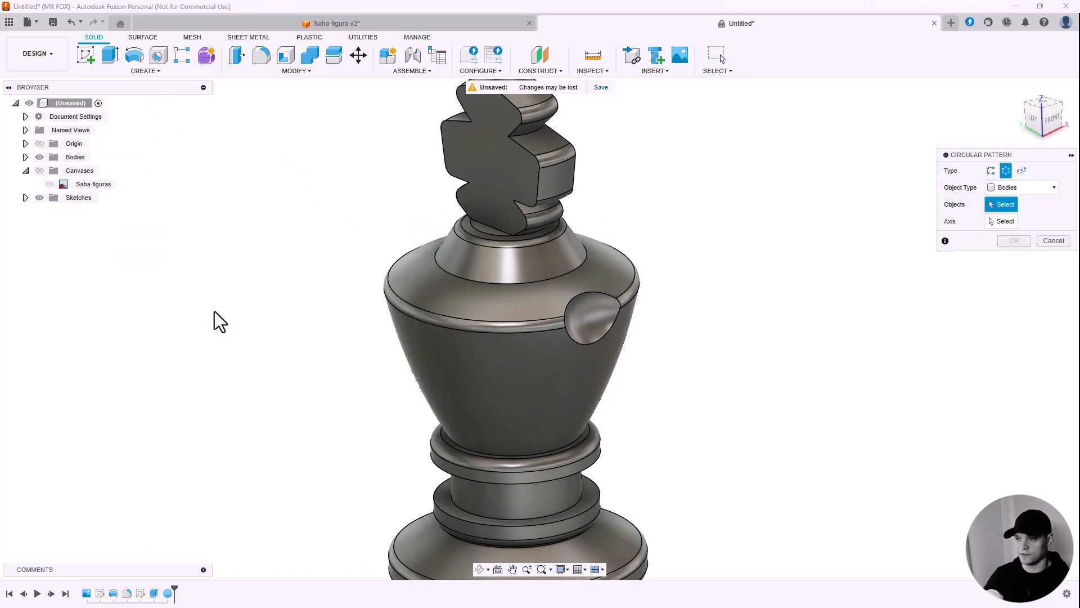
left_click_drag(1023, 156, 839, 147)
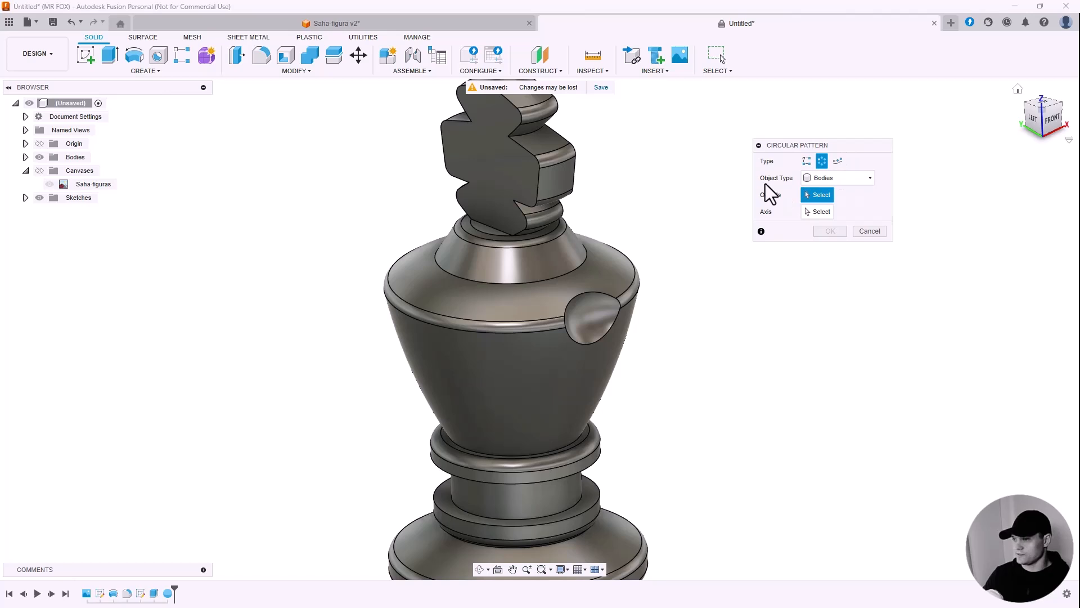
left_click(819, 179)
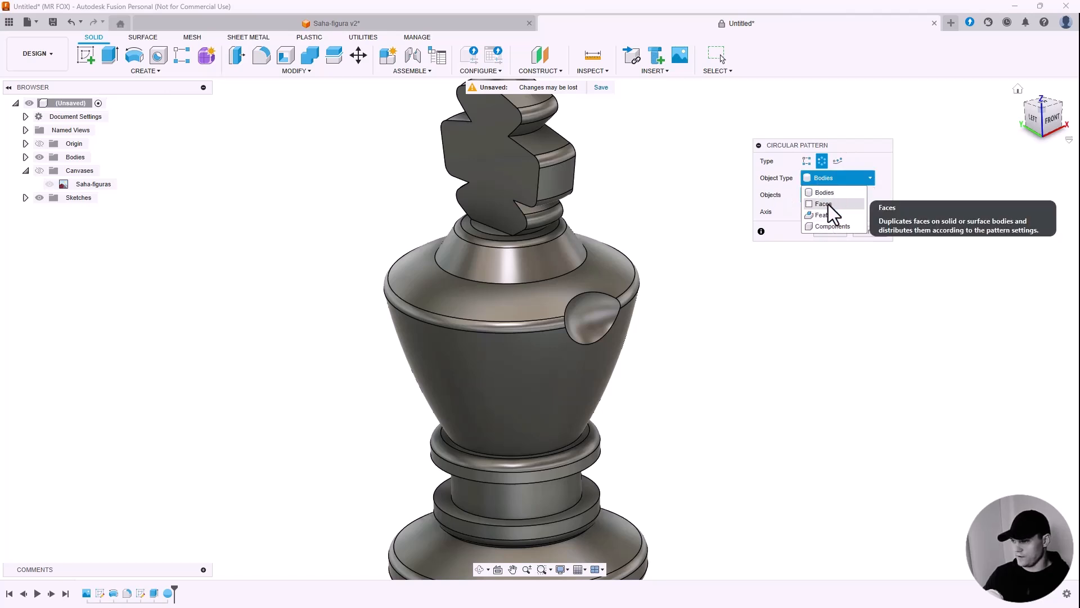
left_click(822, 203)
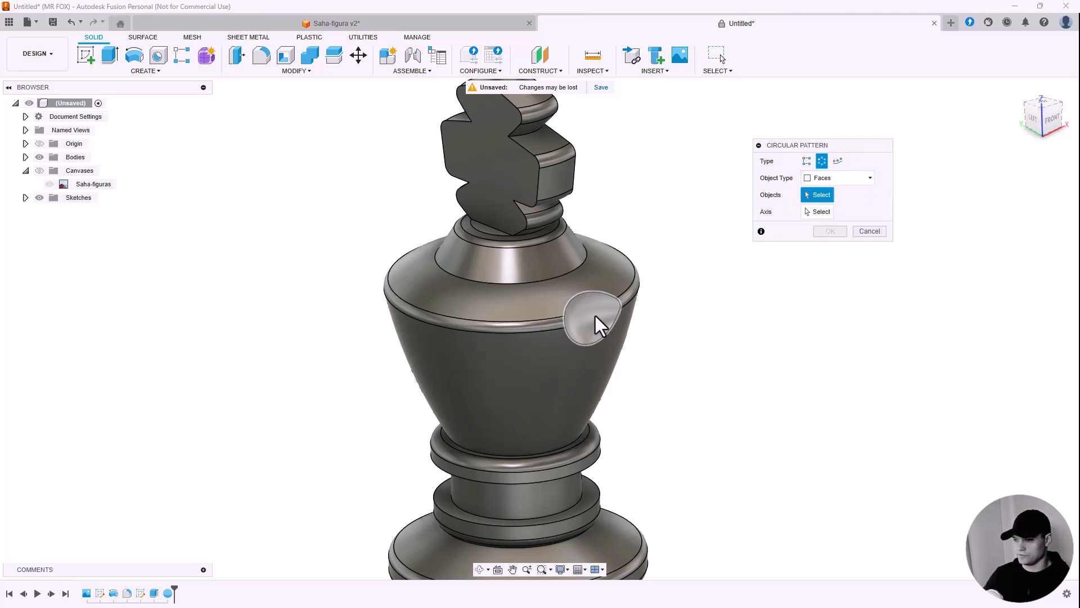
left_click(588, 318)
middle_click_drag(588, 318, 646, 248, "shift")
- Pattern the notch around the head's sloped upper face as the axis, with full distribution and a quantity of 7
left_click(814, 212)
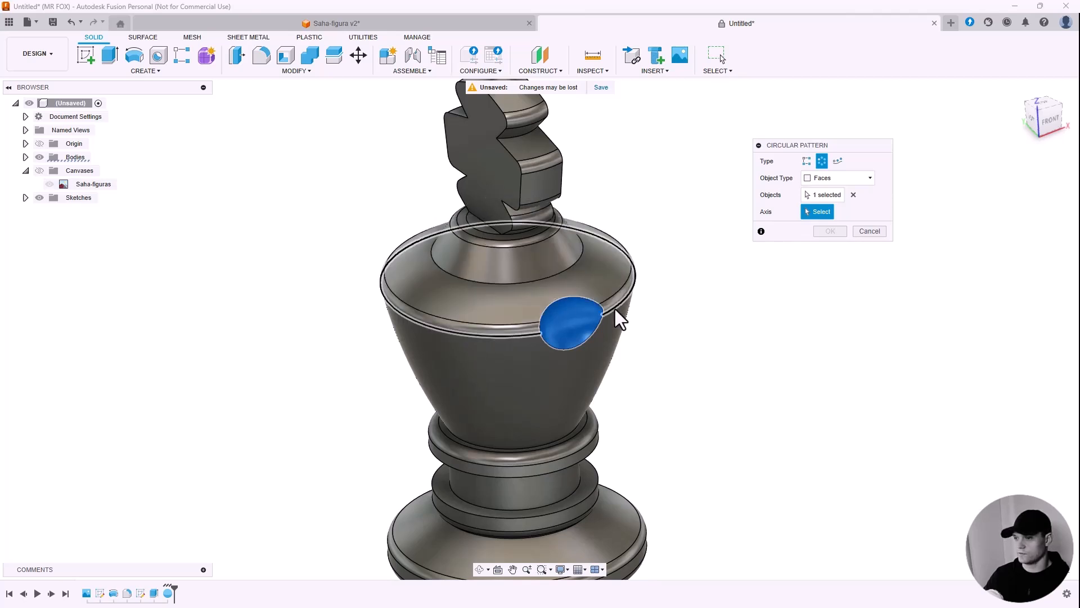
scroll(602, 278, "up", 3)
left_click(596, 265)
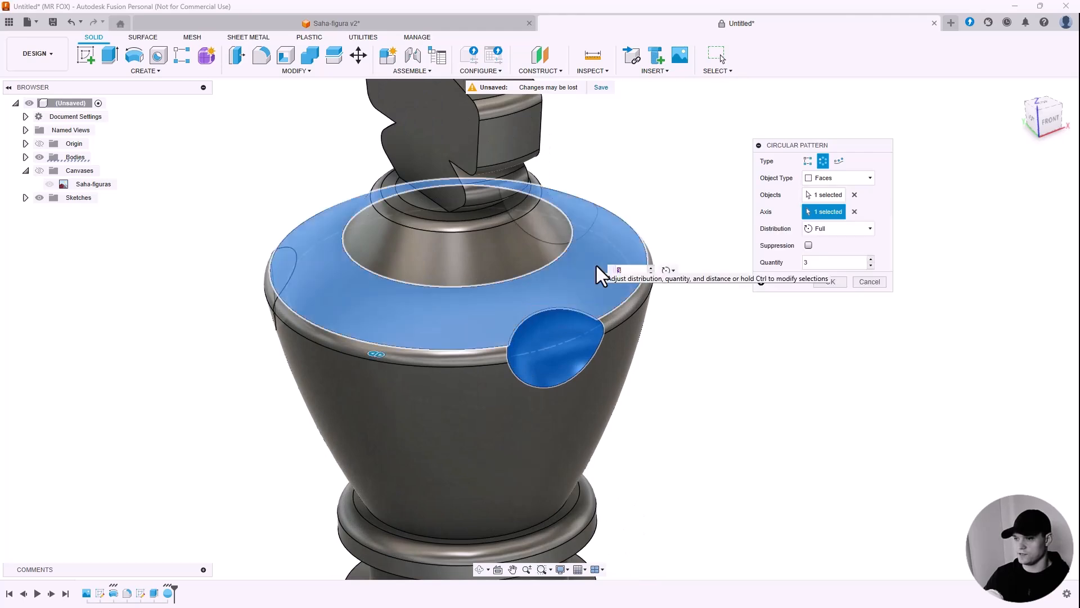
scroll(568, 280, "down", 3)
middle_click_drag(540, 280, 506, 315, "shift")
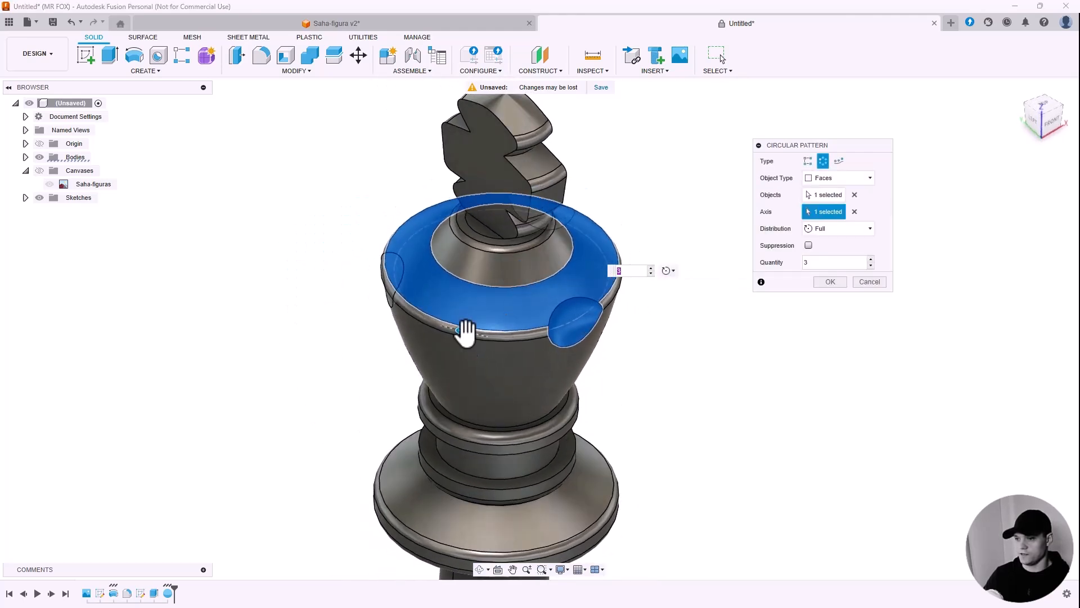
middle_click_drag(581, 224, 582, 258, "shift")
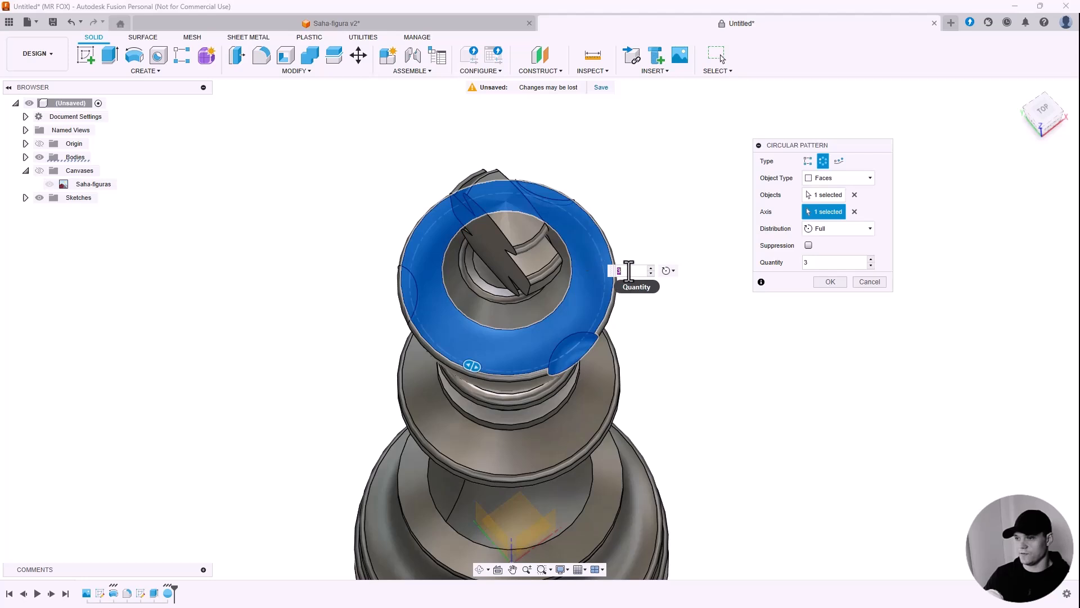
scroll(545, 201, "up", 2)
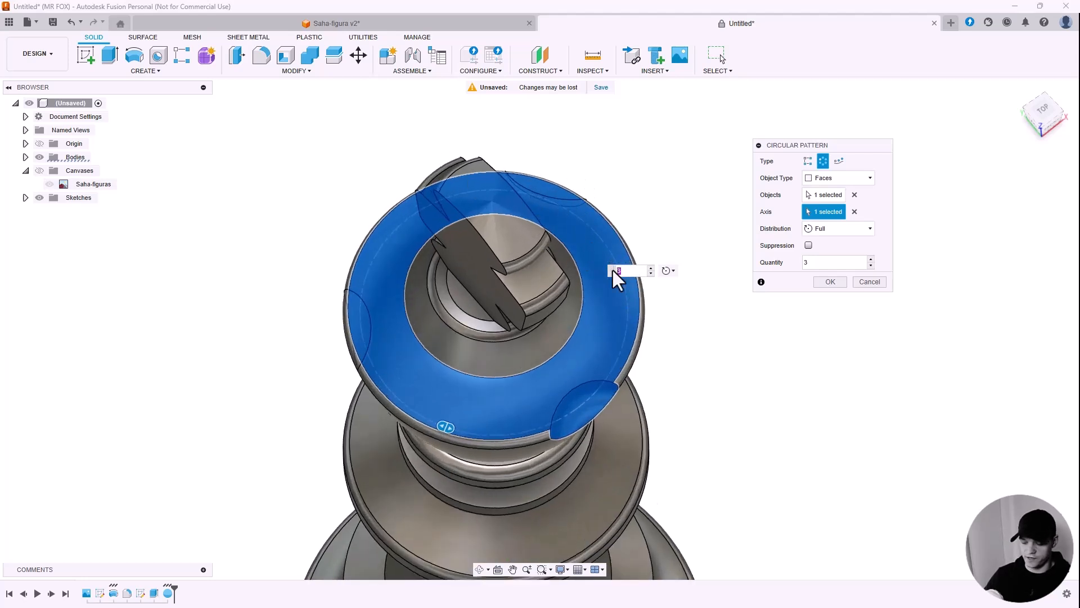
mouse_move(538, 203)
middle_mouse_down("shift")
mouse_move(547, 222)
mouse_move(539, 183)
middle_mouse_up("shift")
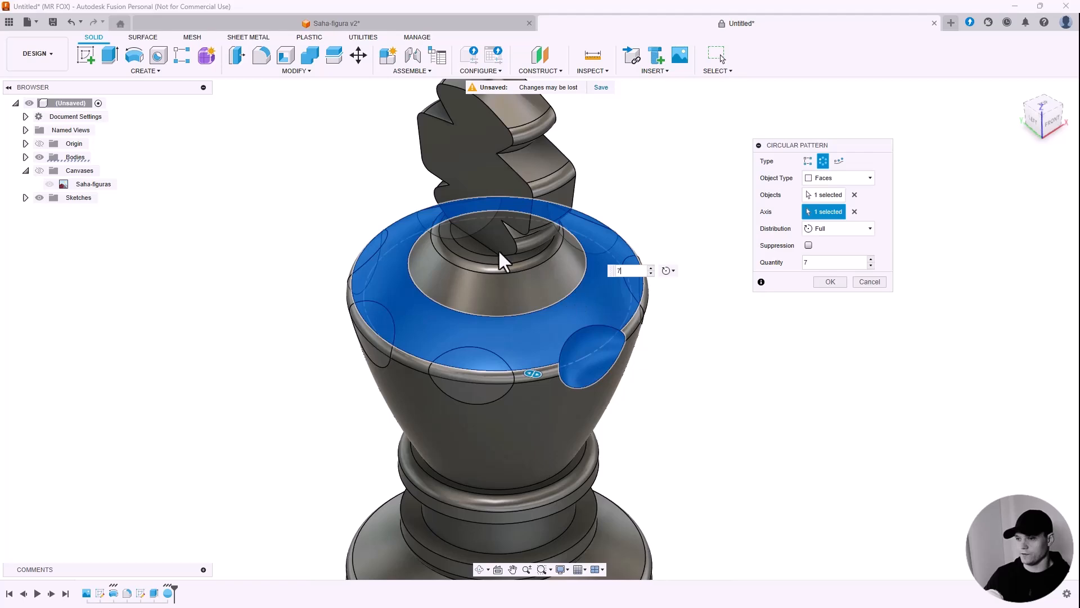
middle_click_drag(529, 261, 540, 232, "shift")
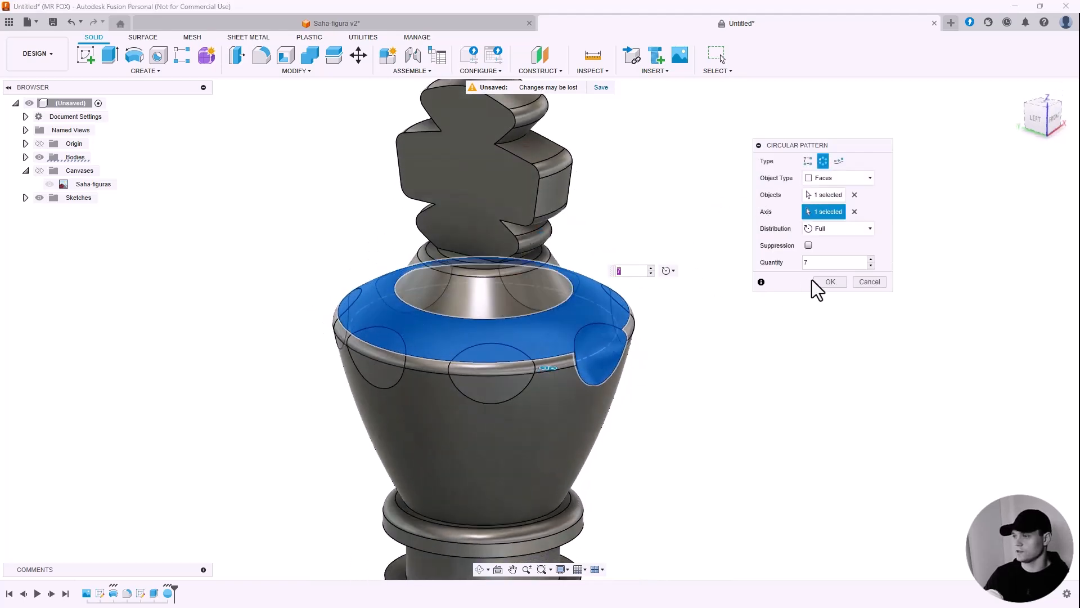
left_click(830, 281)
- Examine the notched king and compare it with the chess pieces on the reference canvas
scroll(666, 244, "down", 8)
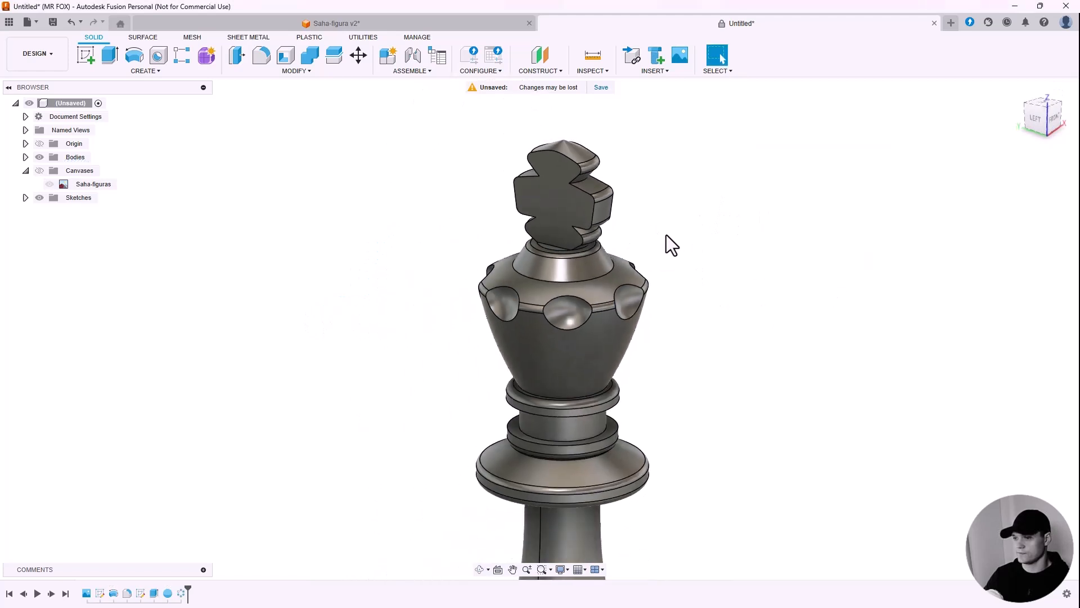
middle_click_drag(646, 255, 624, 236, "shift")
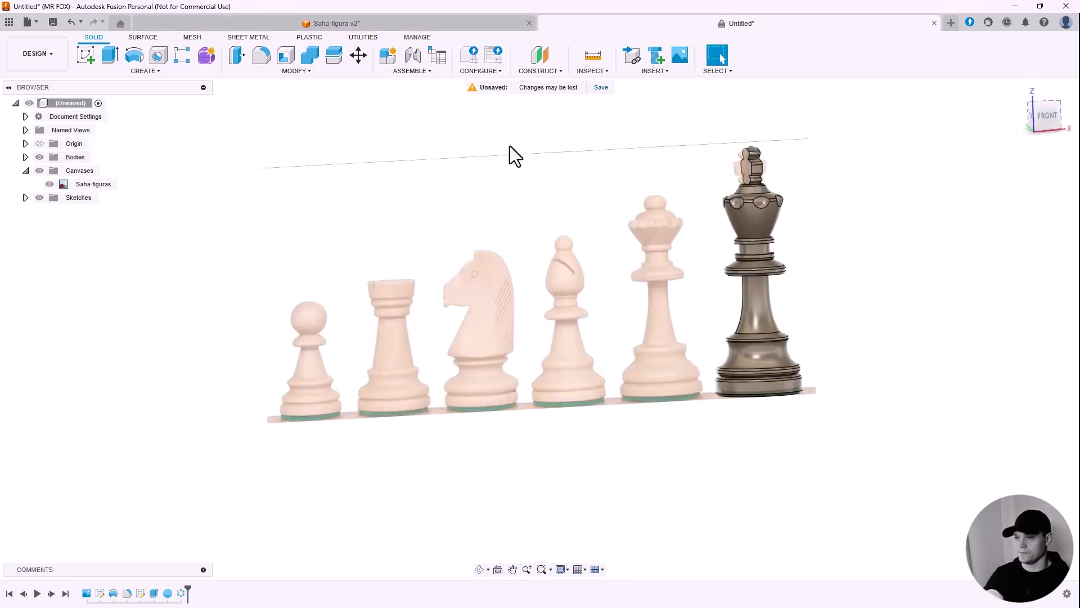
scroll(462, 191, "up", 1)
middle_click_drag(618, 228, 529, 289, "shift")
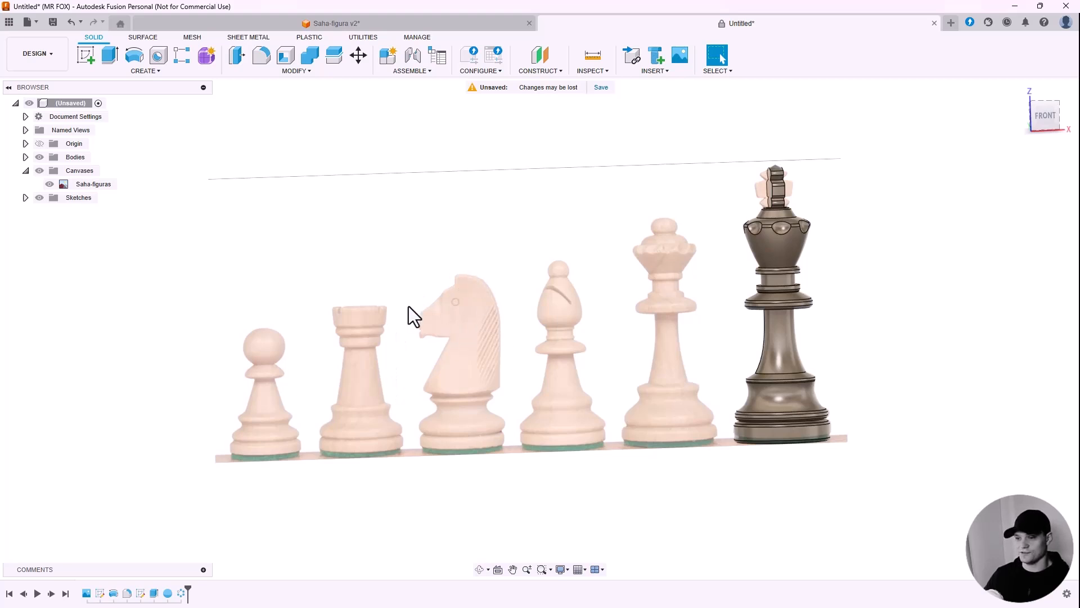
scroll(434, 342, "up", 2)
scroll(434, 343, "down", 2)
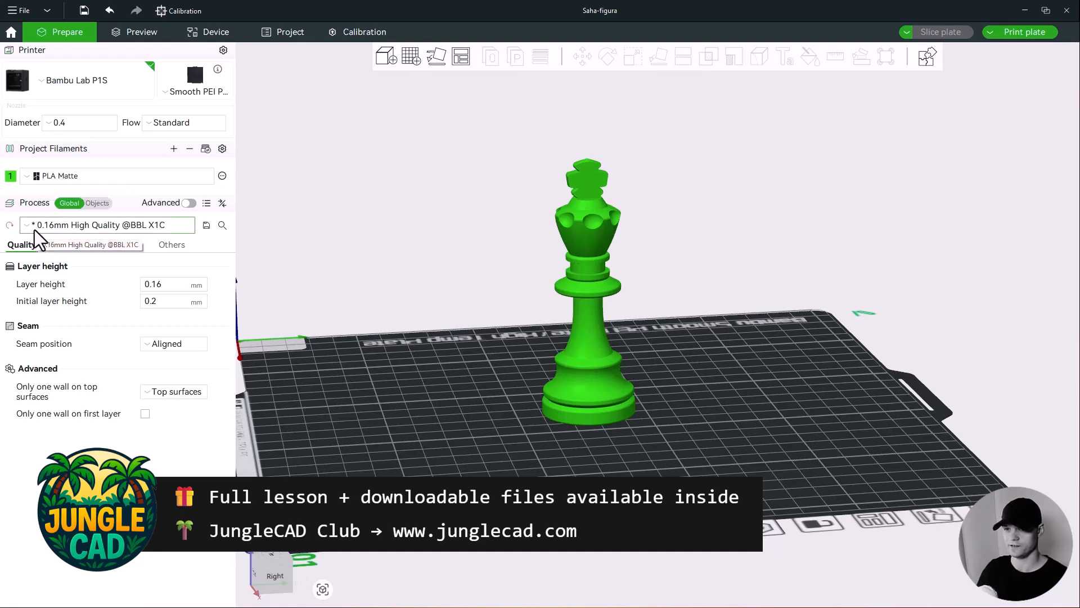
left_click(51, 229)
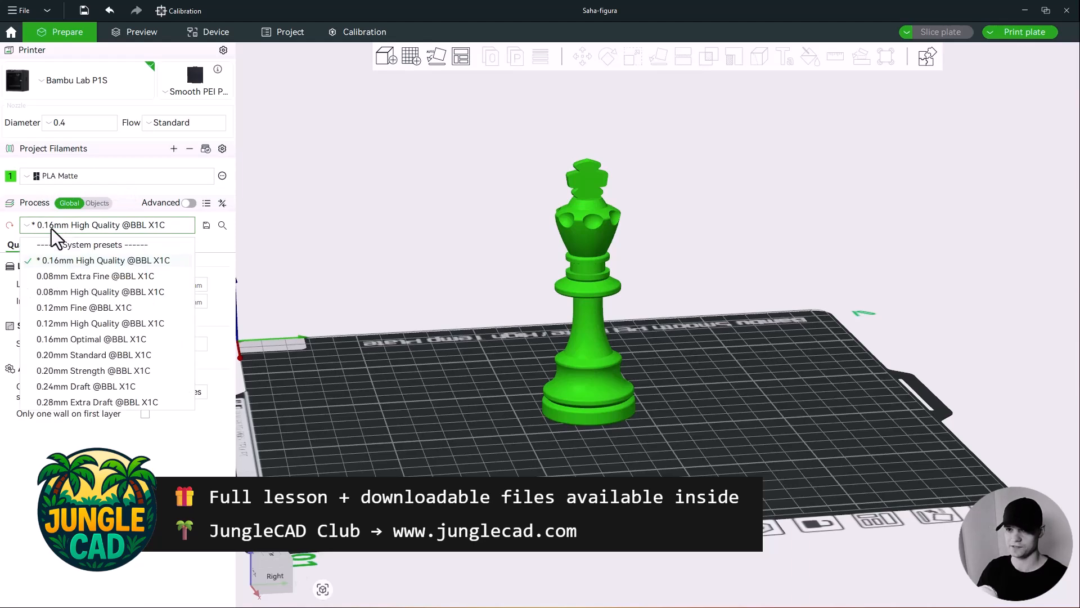
left_click(56, 228)
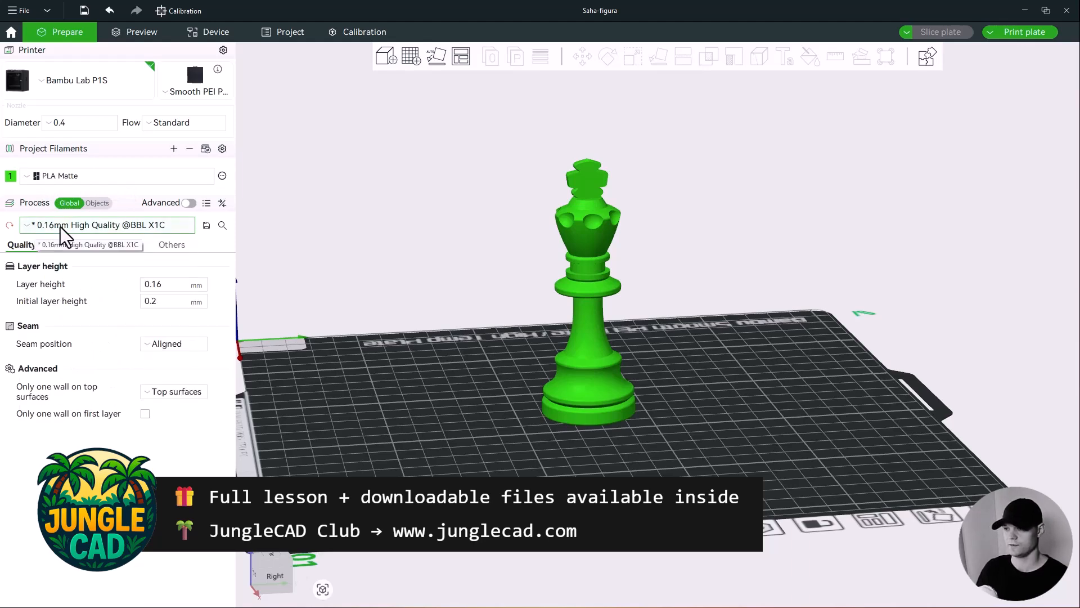
scroll(610, 295, "down", 2)
scroll(605, 292, "up", 6)
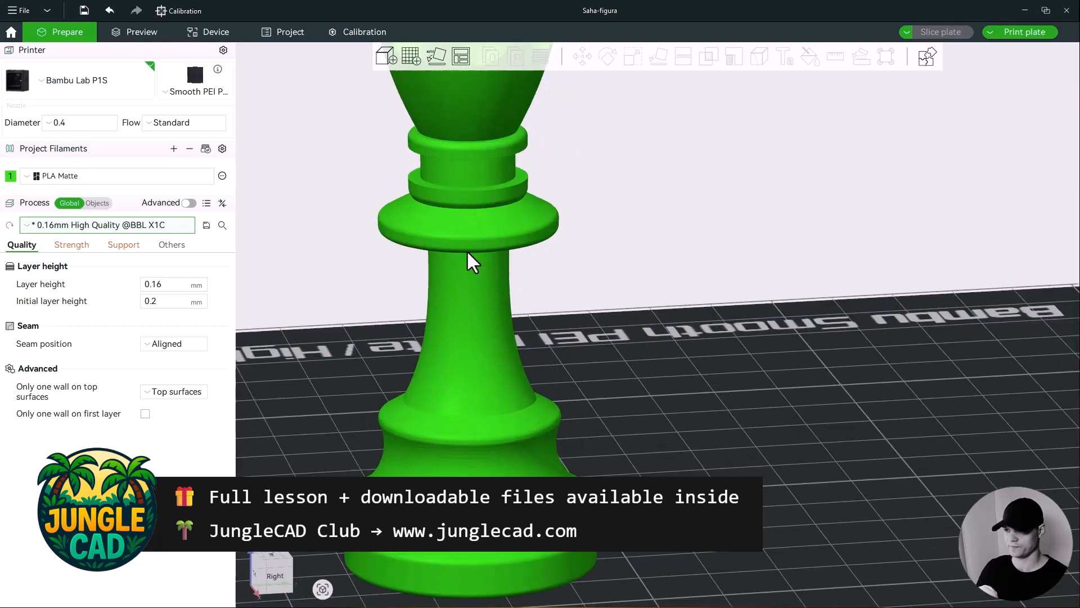
scroll(456, 206, "down", 3)
scroll(456, 205, "up", 1)
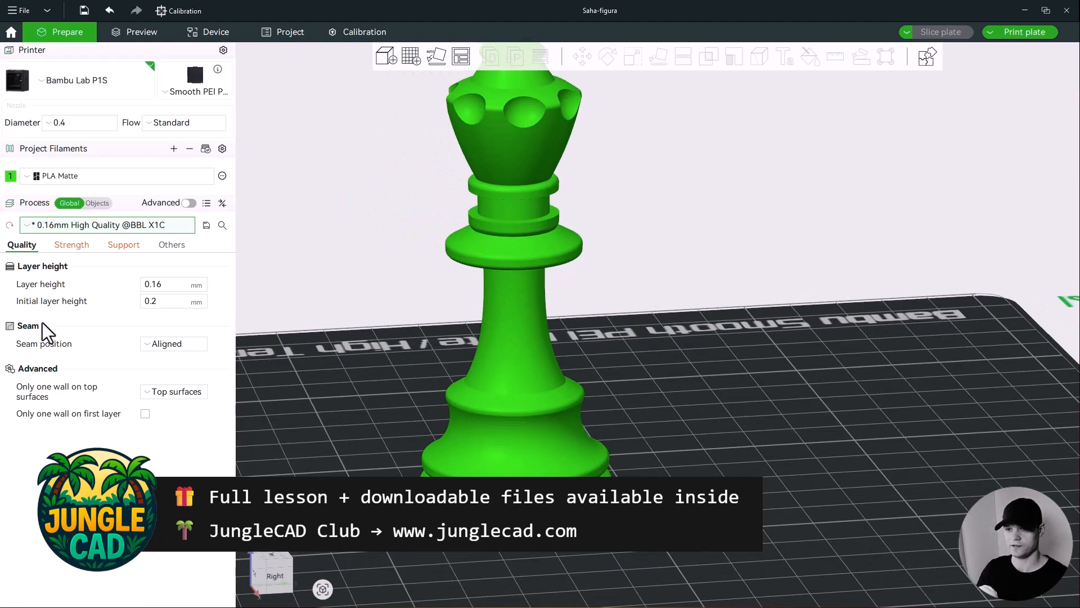
- Review the strength settings for walls, top/bottom shells and sparse infill for the king's print
left_click(80, 245)
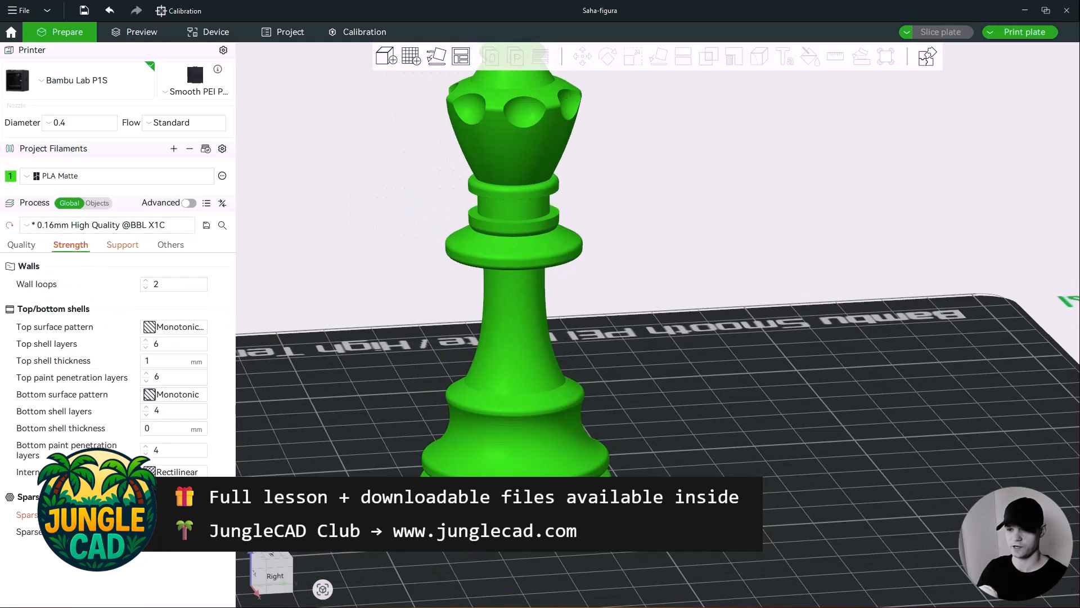
scroll(446, 439, "down", 5)
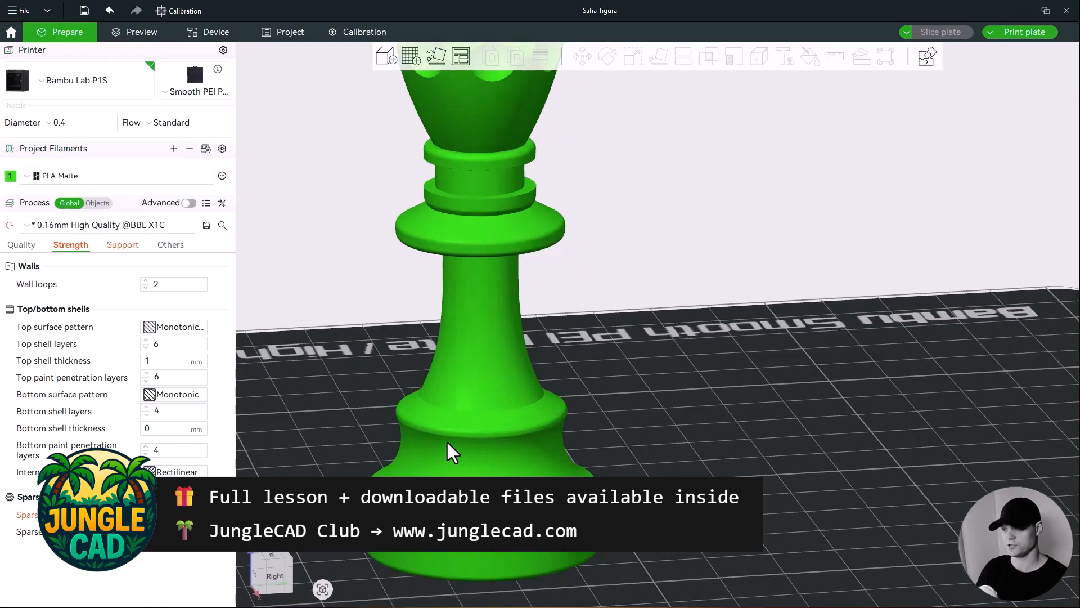
scroll(649, 209, "up", 2)
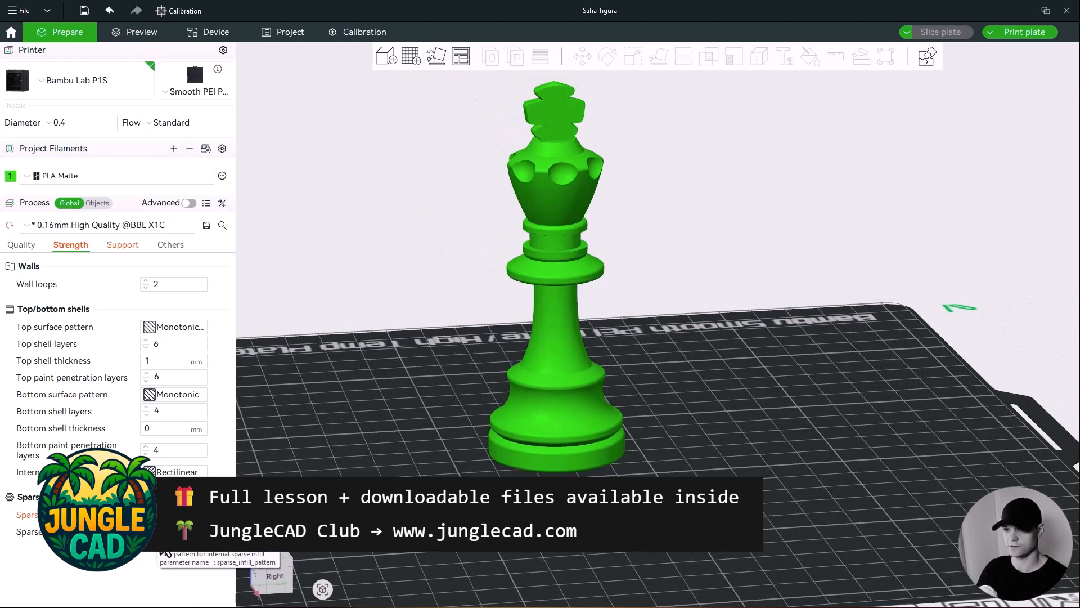
- Review the tree support settings and threshold angle, and examine the overhangs under the king's collar and cross
left_click(122, 246)
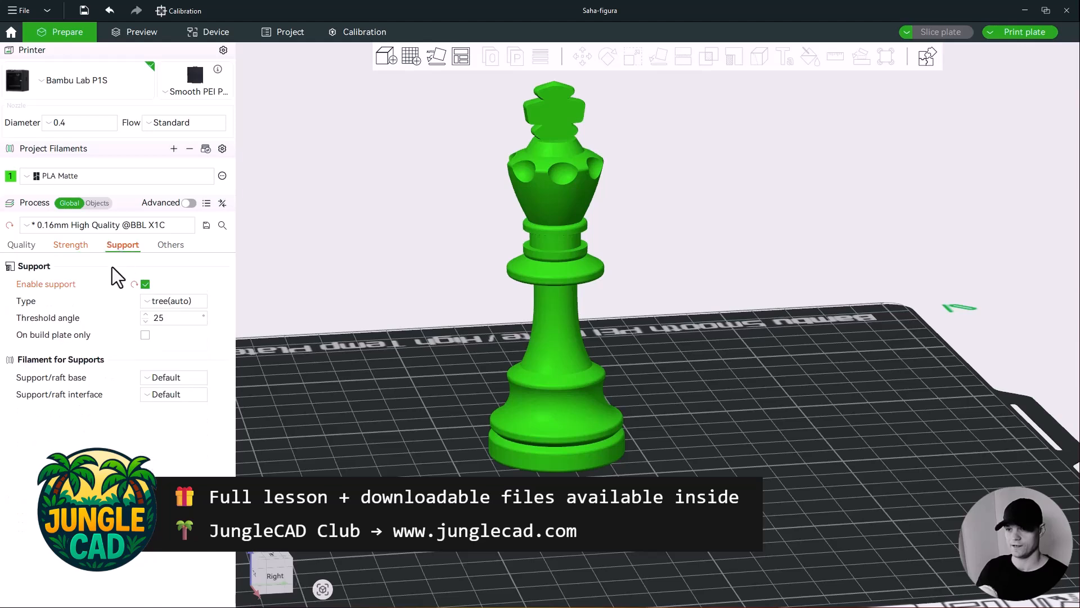
left_click(161, 320)
scroll(532, 279, "down", 3)
scroll(532, 279, "up", 5)
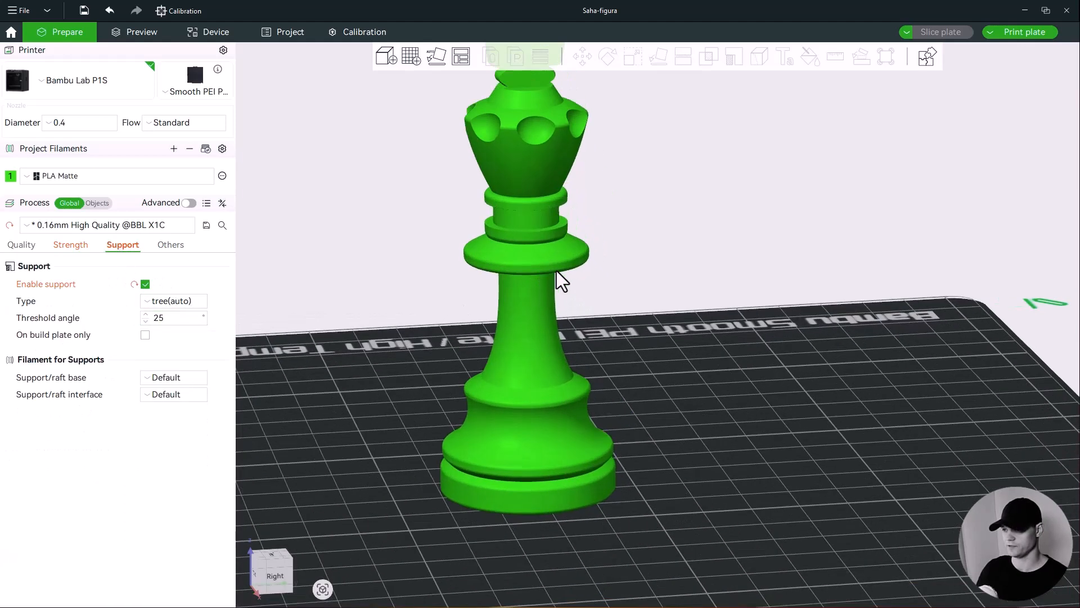
left_click_drag(605, 242, 611, 210)
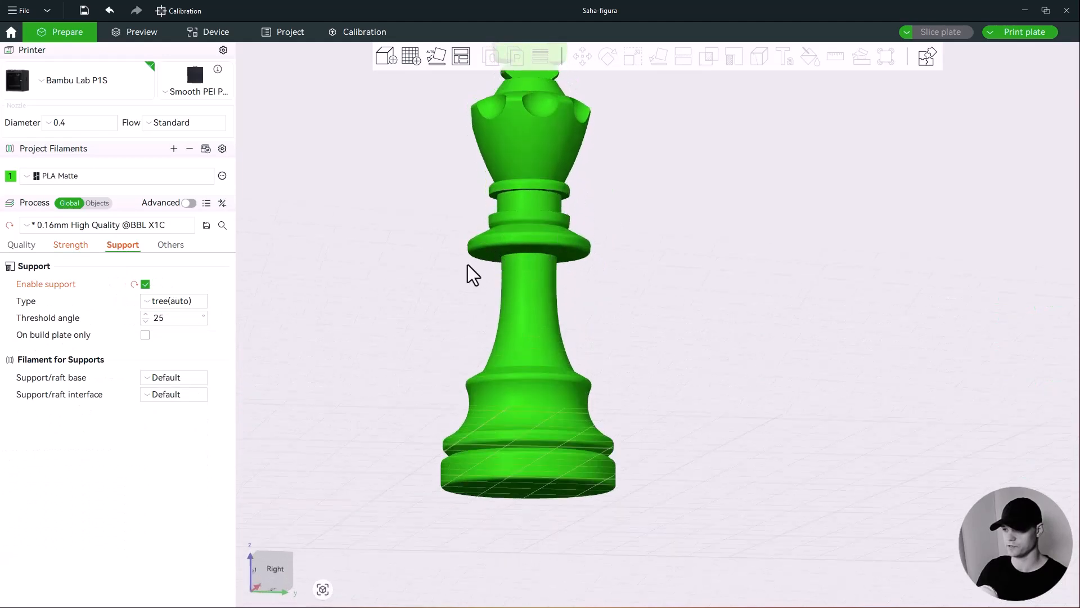
scroll(529, 339, "down", 2)
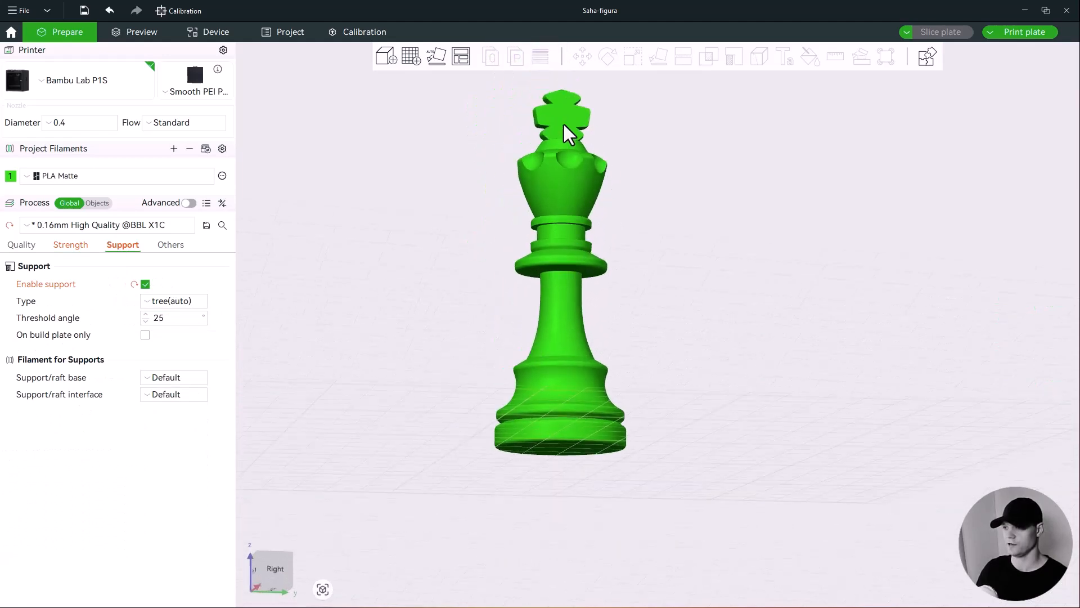
left_click_drag(596, 131, 649, 200)
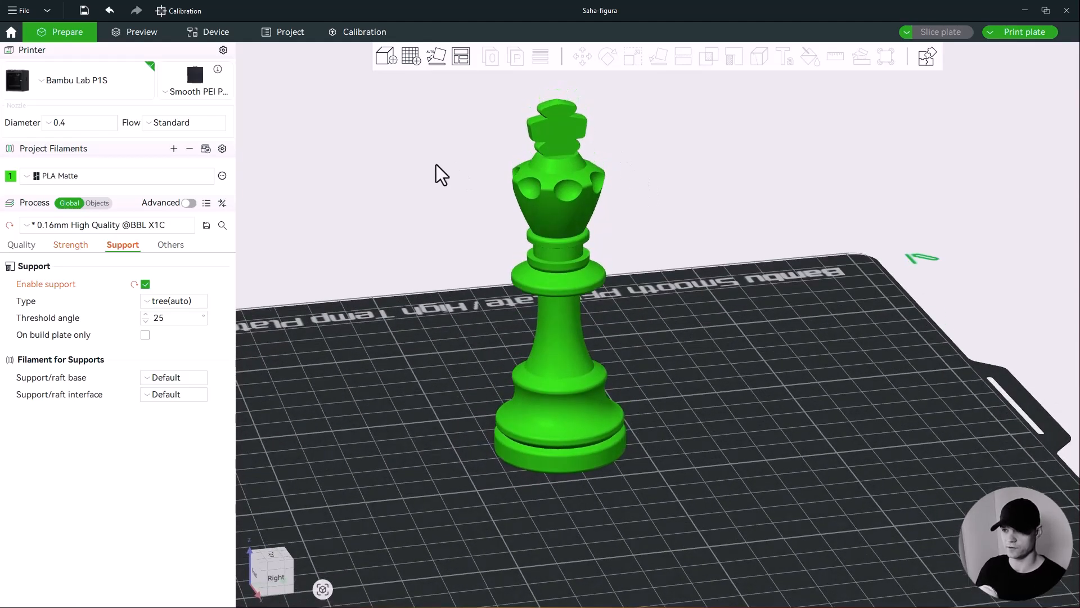
- Preview the sliced king with its tree supports and step through the layers to layer 48 and back to the top
left_click(136, 31)
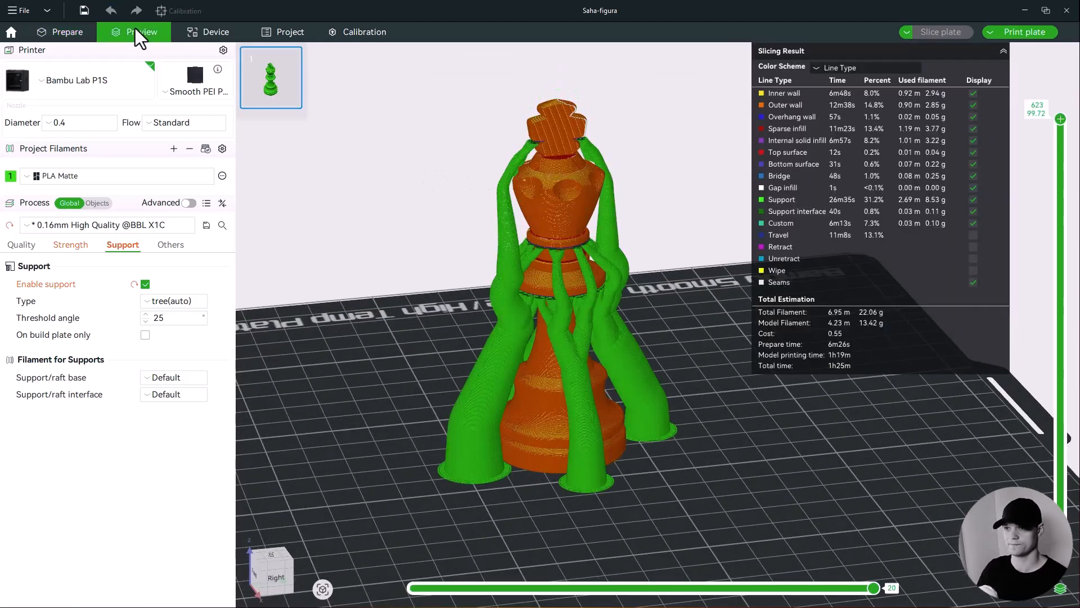
scroll(580, 262, "up", 2)
mouse_move(580, 262)
left_mouse_down()
mouse_move(497, 258)
mouse_move(563, 267)
left_mouse_up()
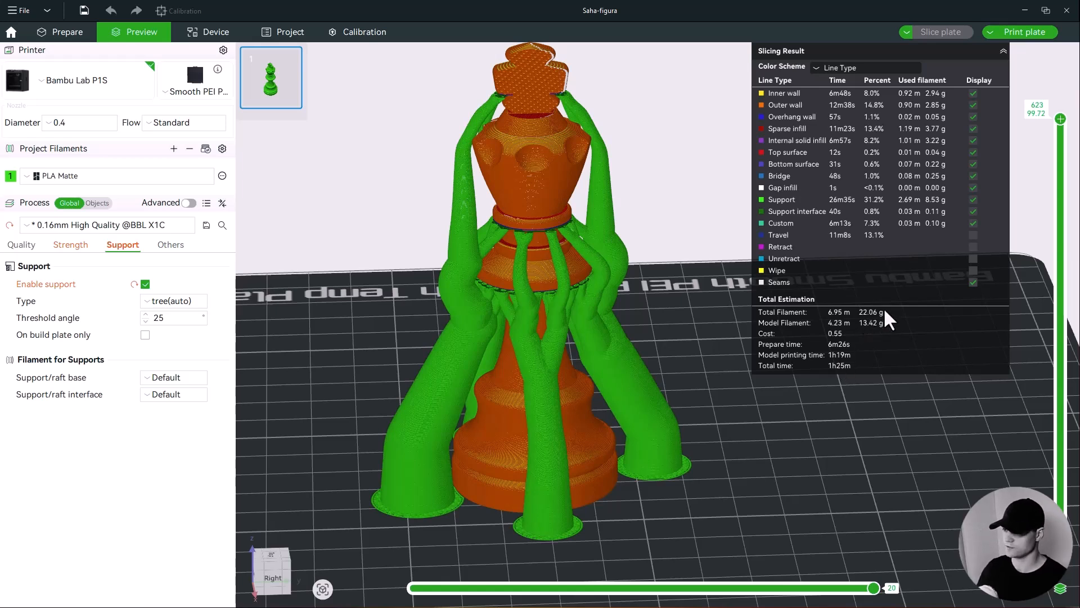
left_click_drag(1060, 119, 1060, 493)
left_click_drag(584, 432, 586, 438)
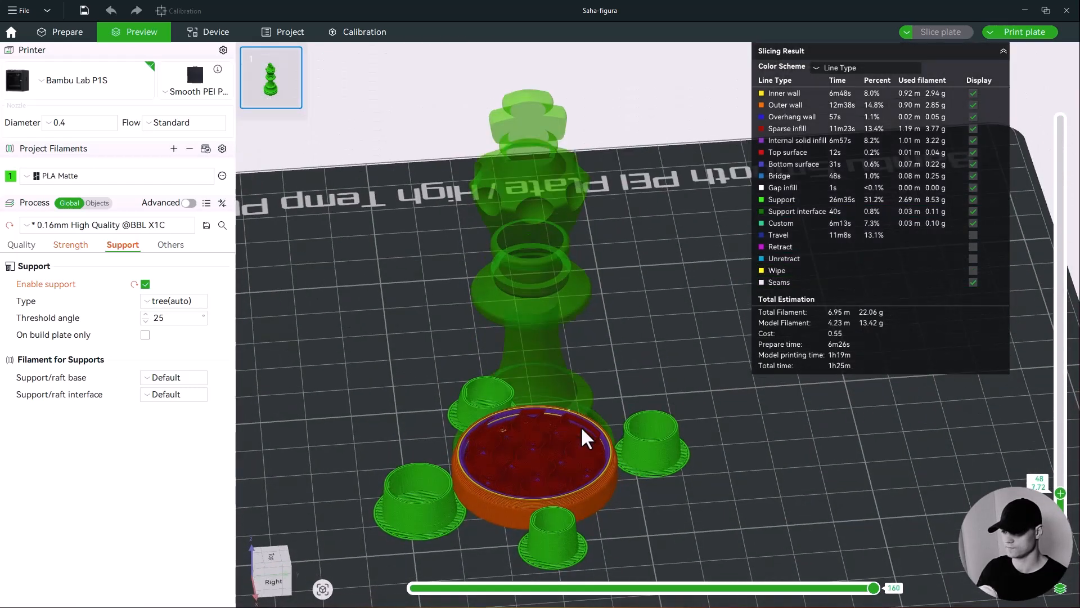
left_click_drag(1060, 493, 1060, 119)
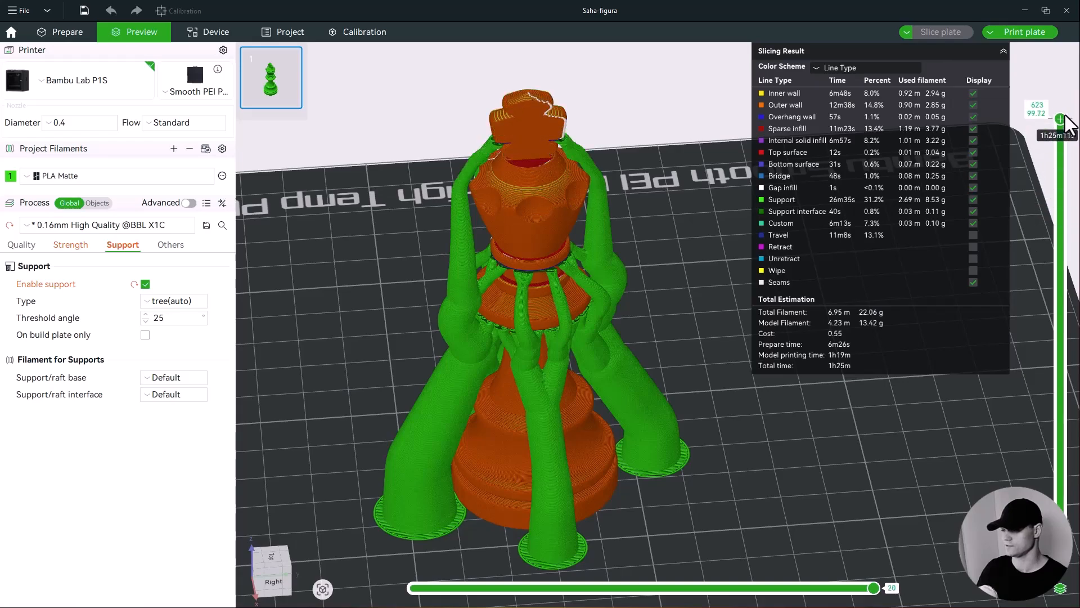